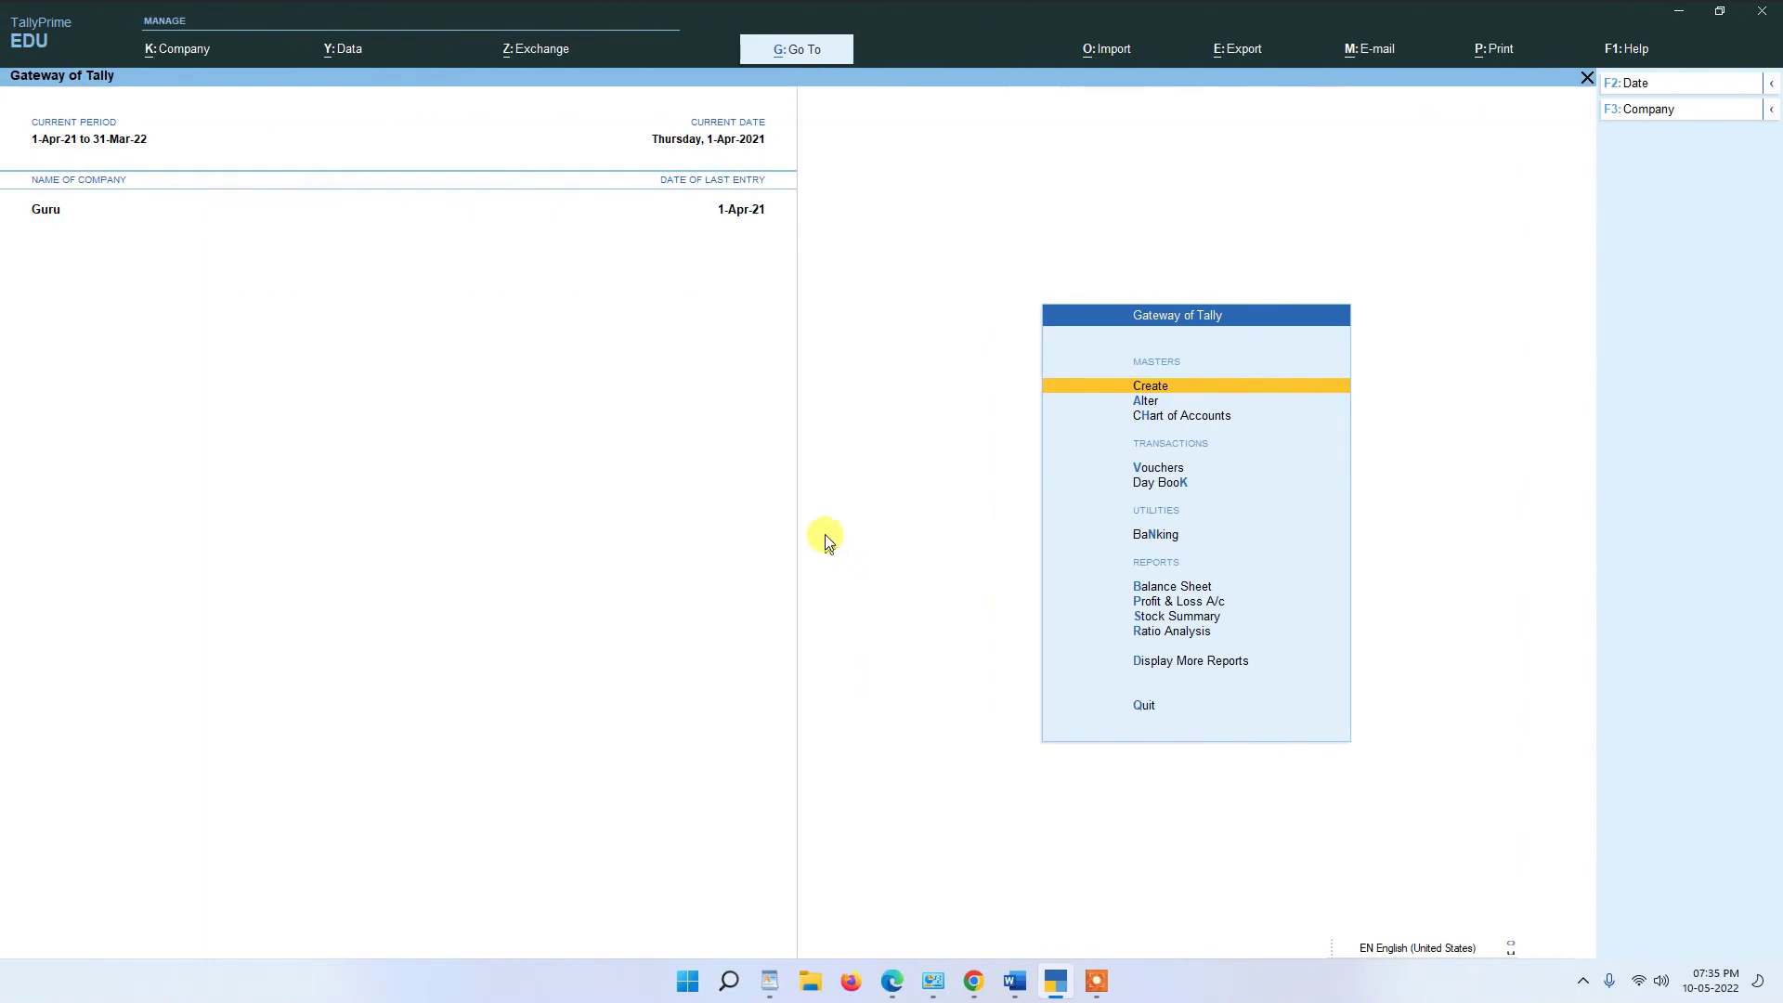
# - Open the print configuration and expand it to the full list of settings
pyautogui.press('ctrl')
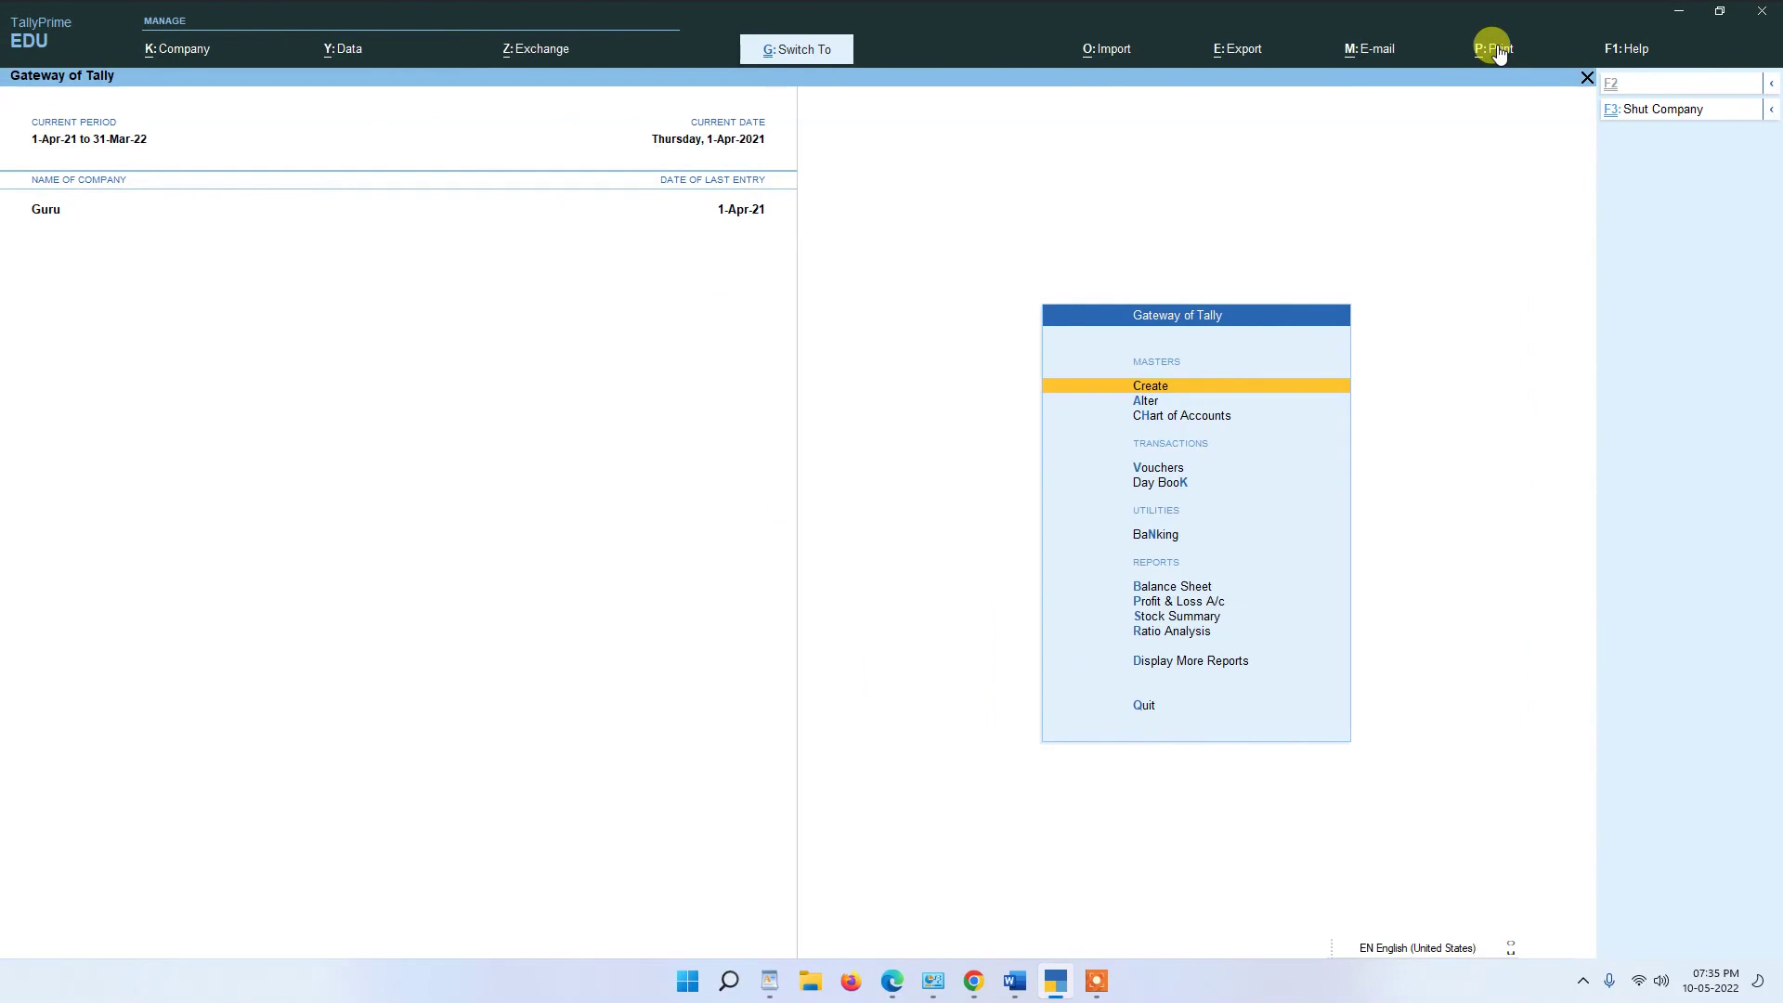
pyautogui.hotkey('ctrl', '4')
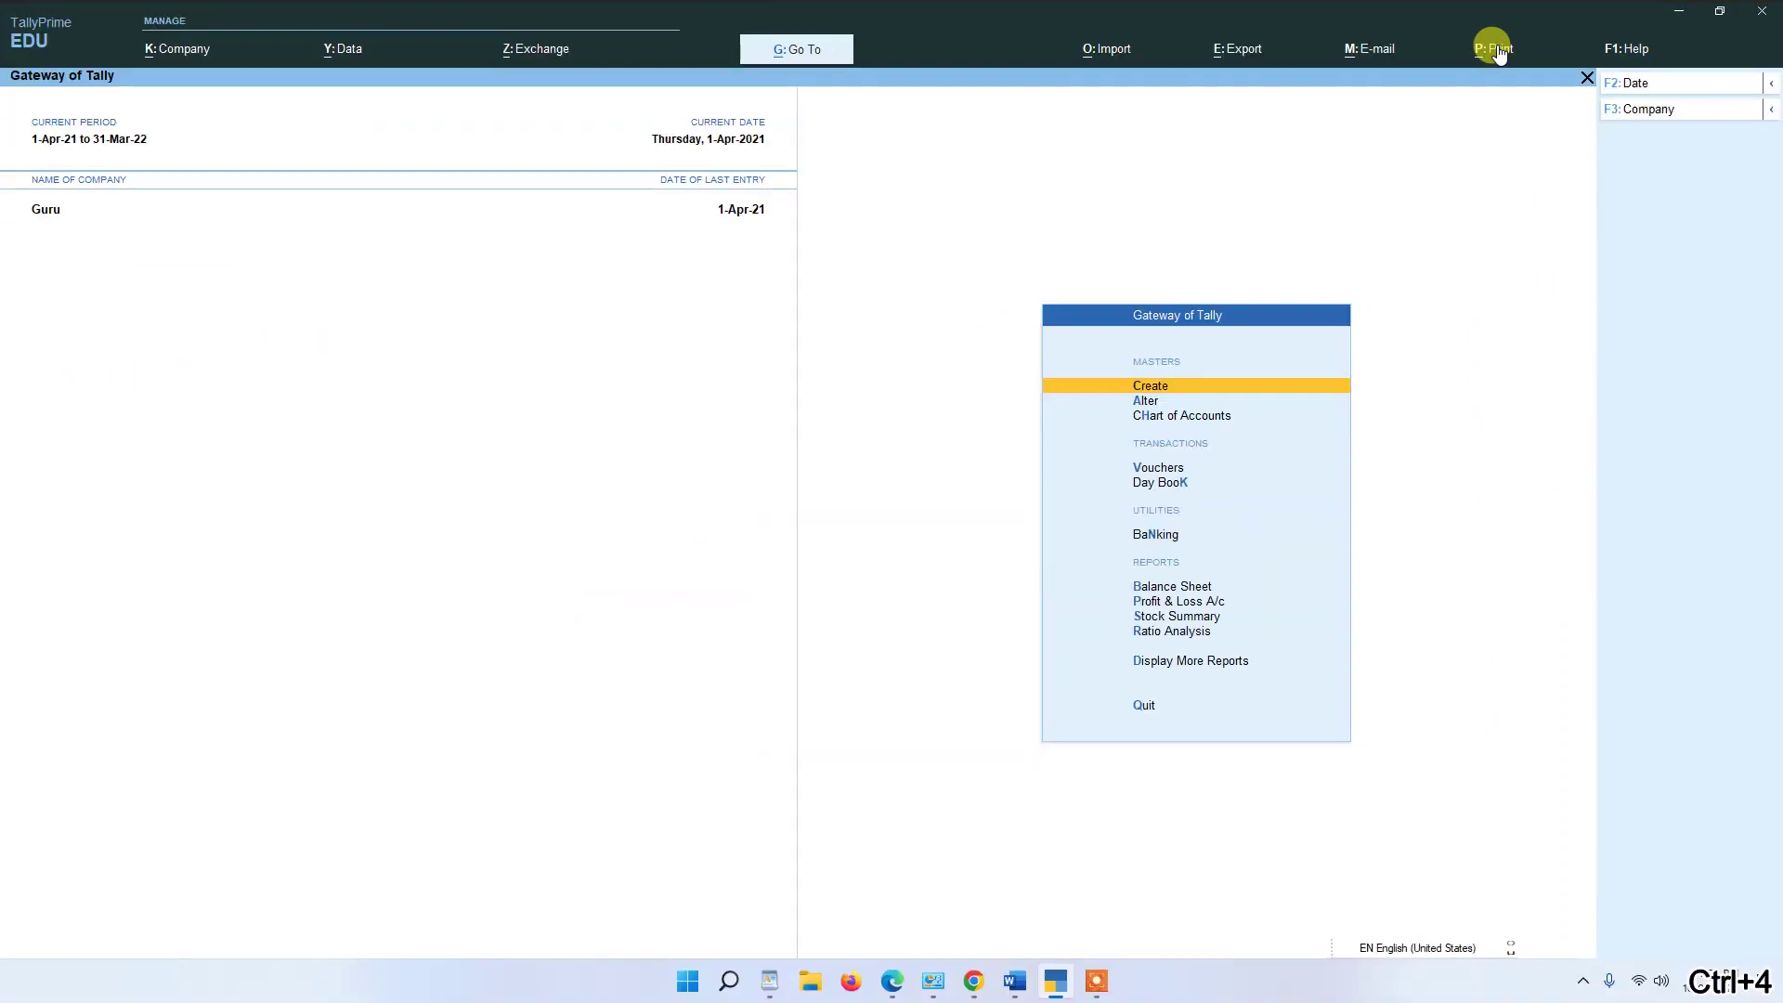
pyautogui.click(1497, 46)
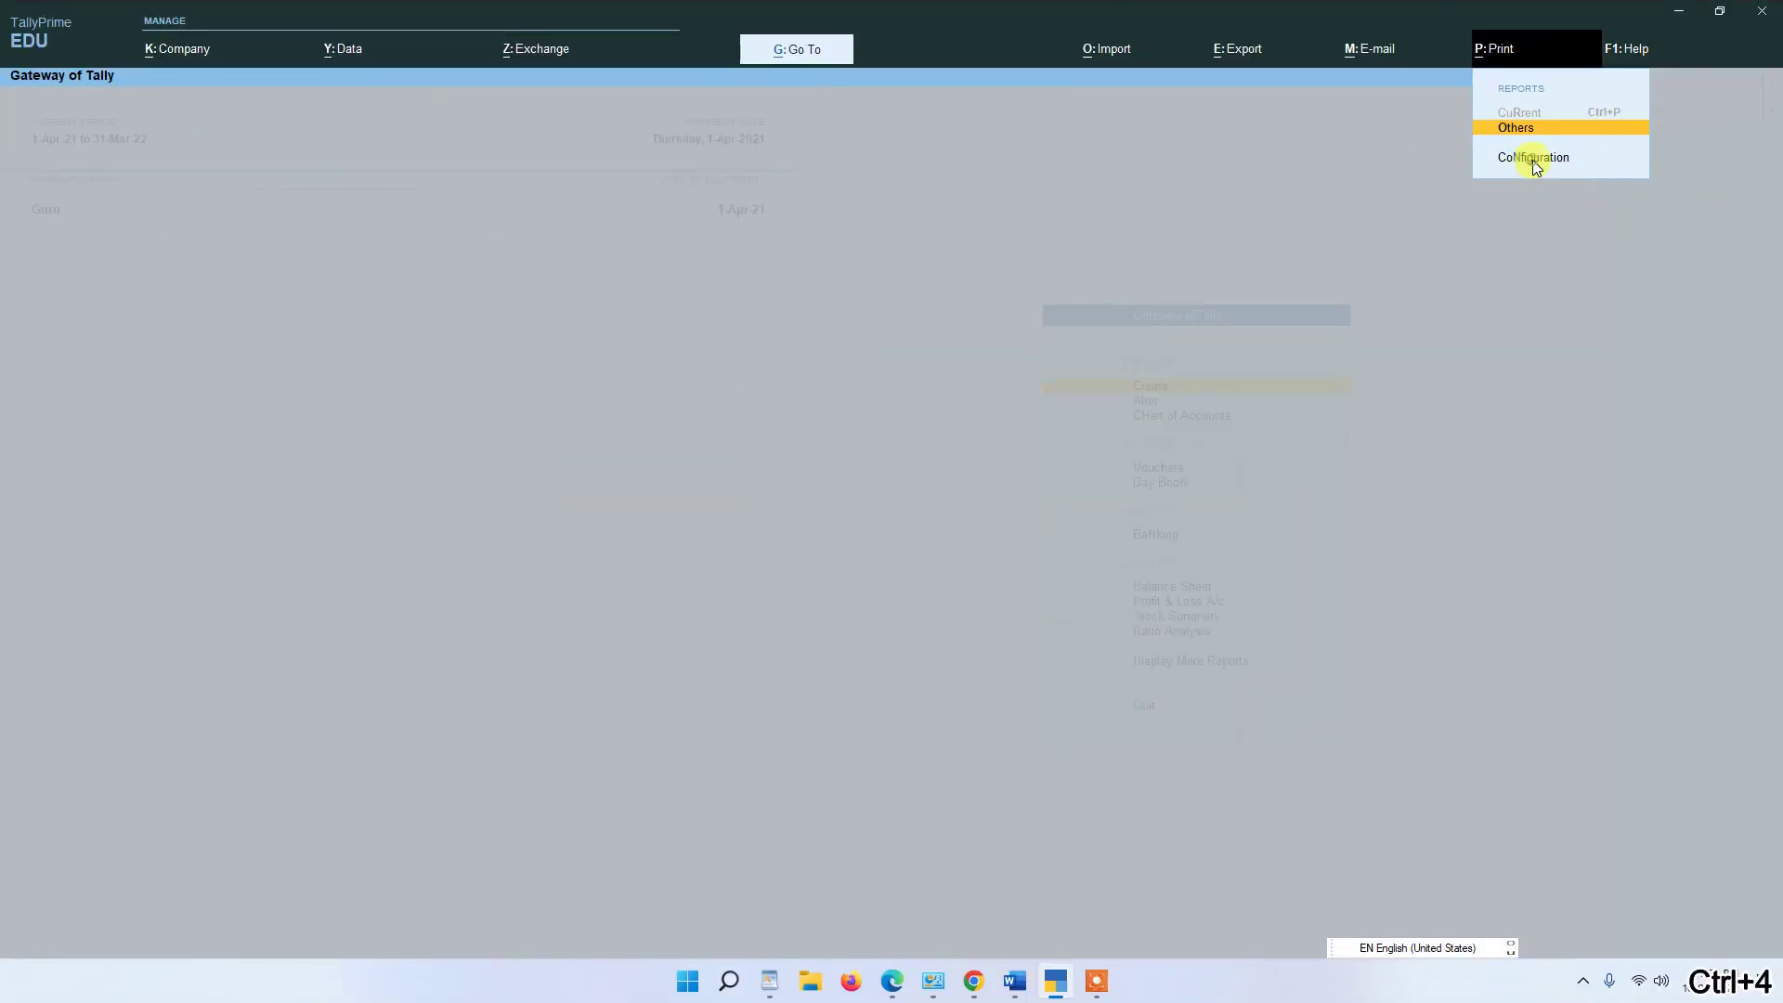
pyautogui.click(1534, 160)
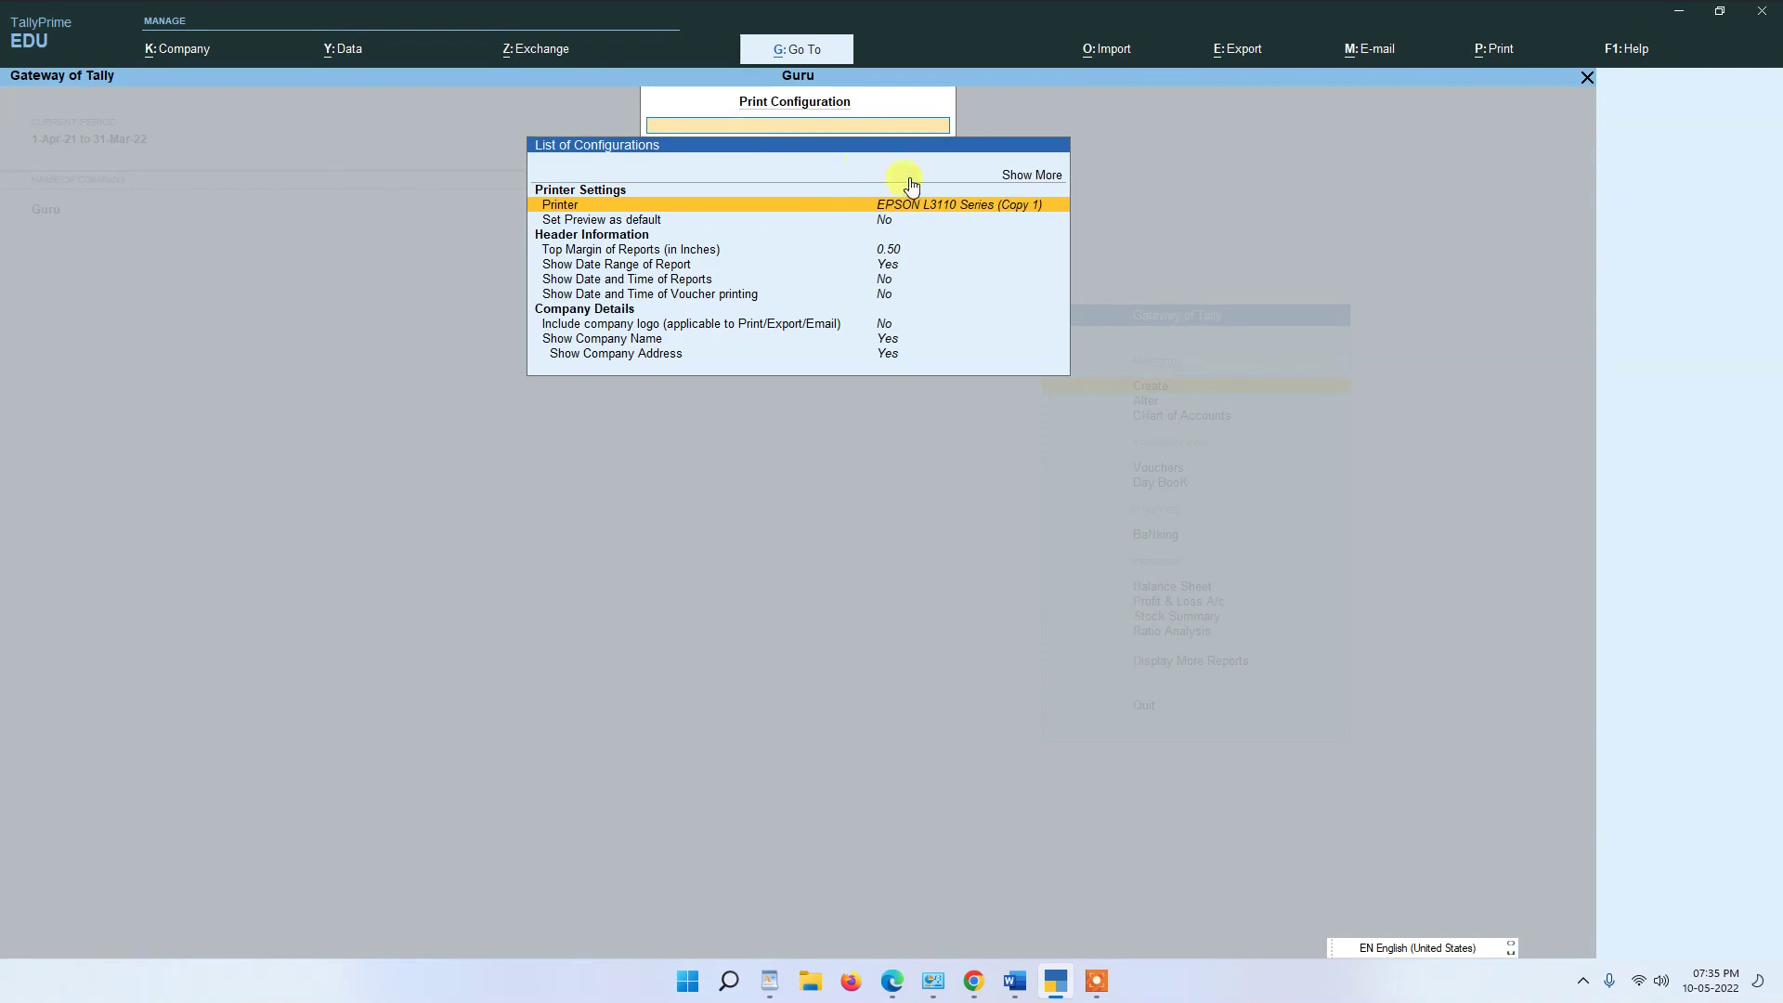
pyautogui.click(1025, 185)
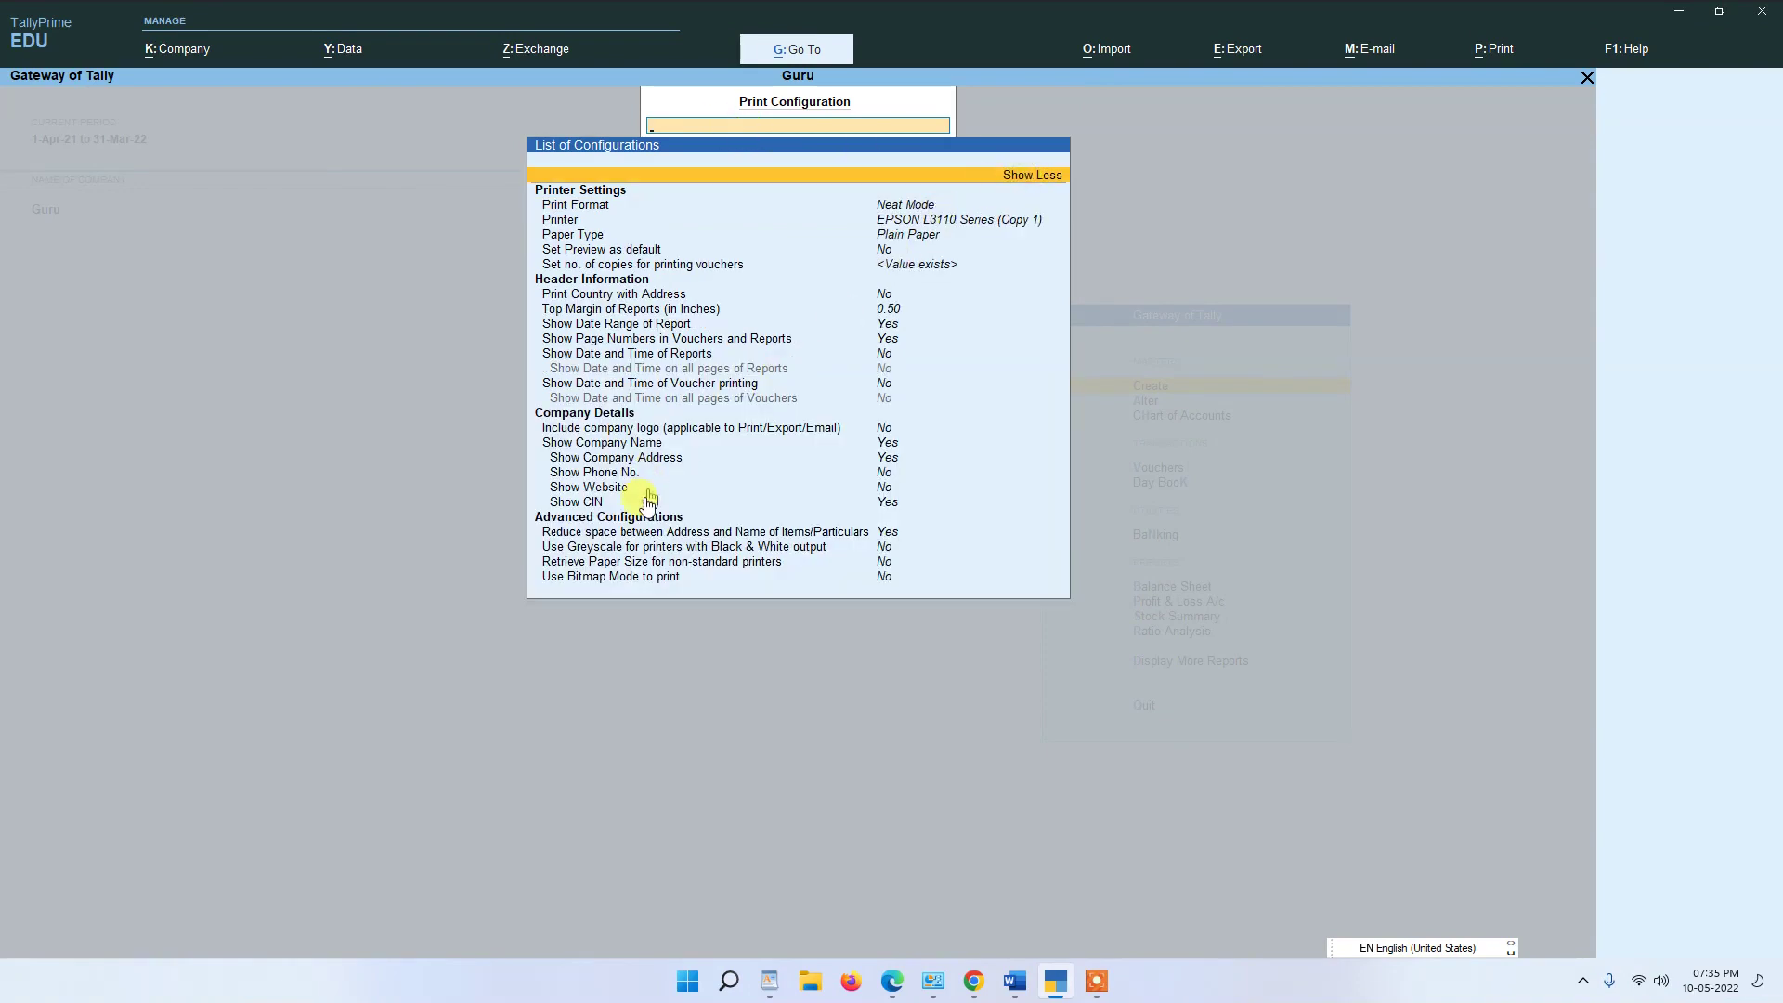
# - Filter the configuration list for "logo" and open the setting for including the company logo
pyautogui.click(719, 434)
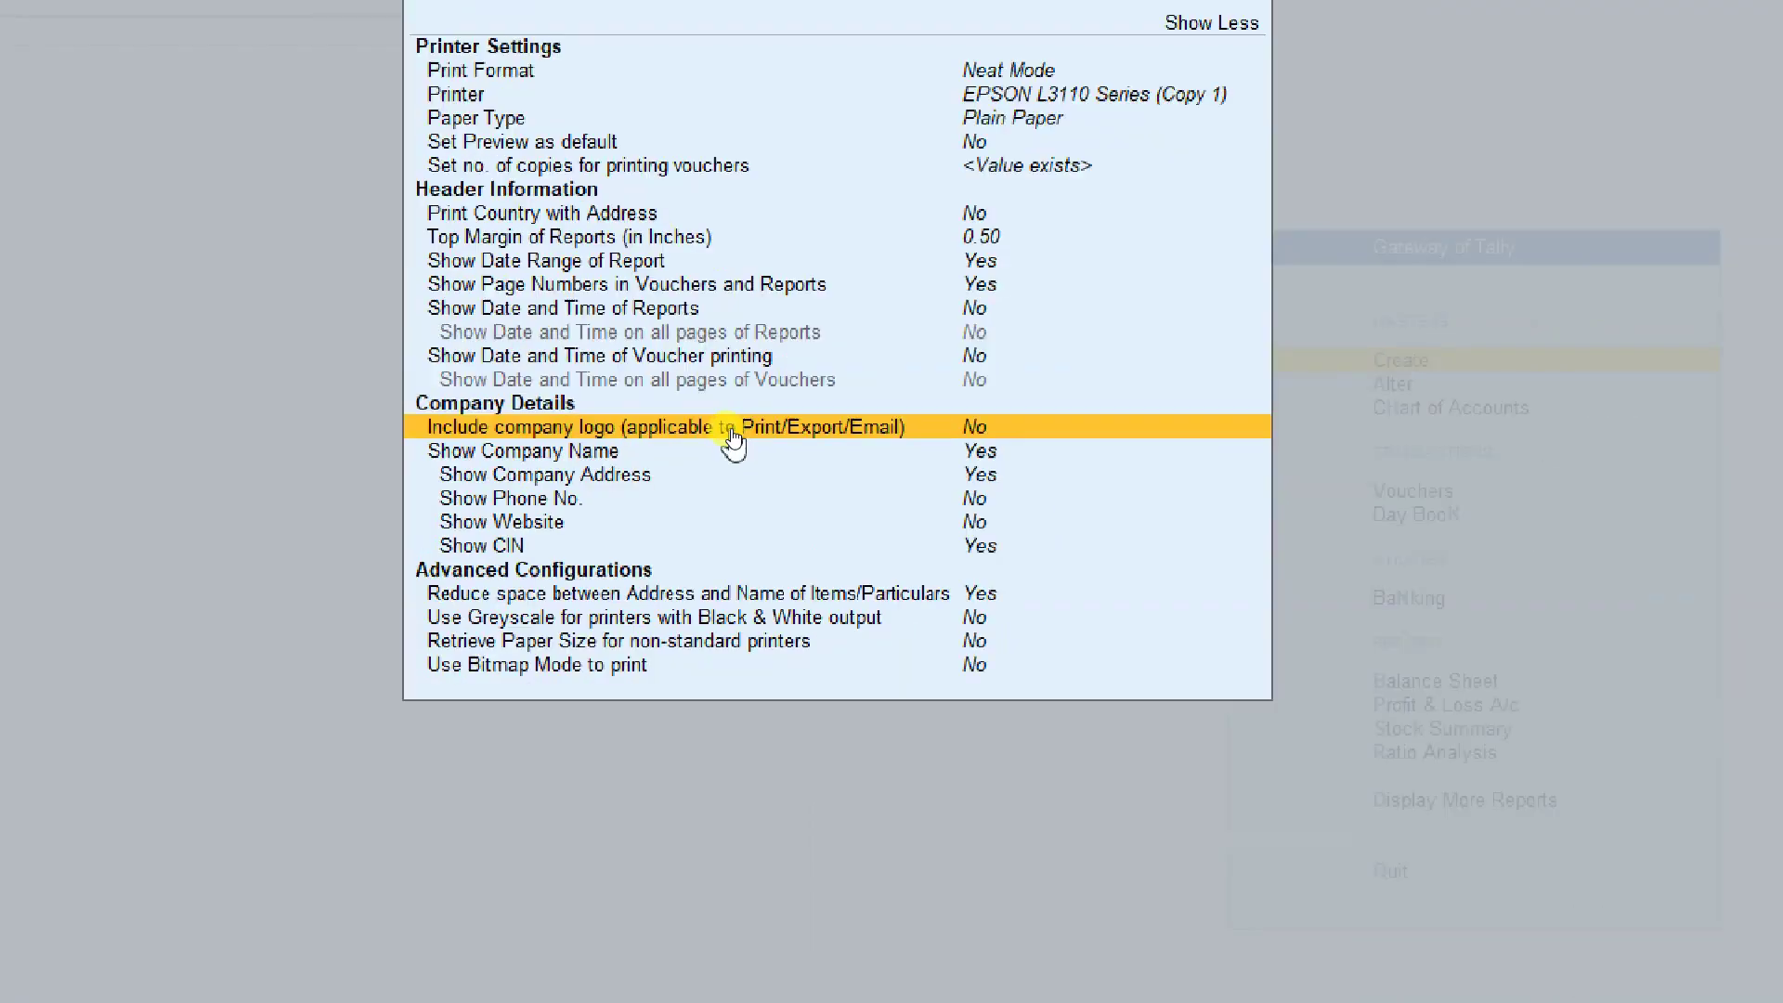
pyautogui.hotkey('ctrl', '4')
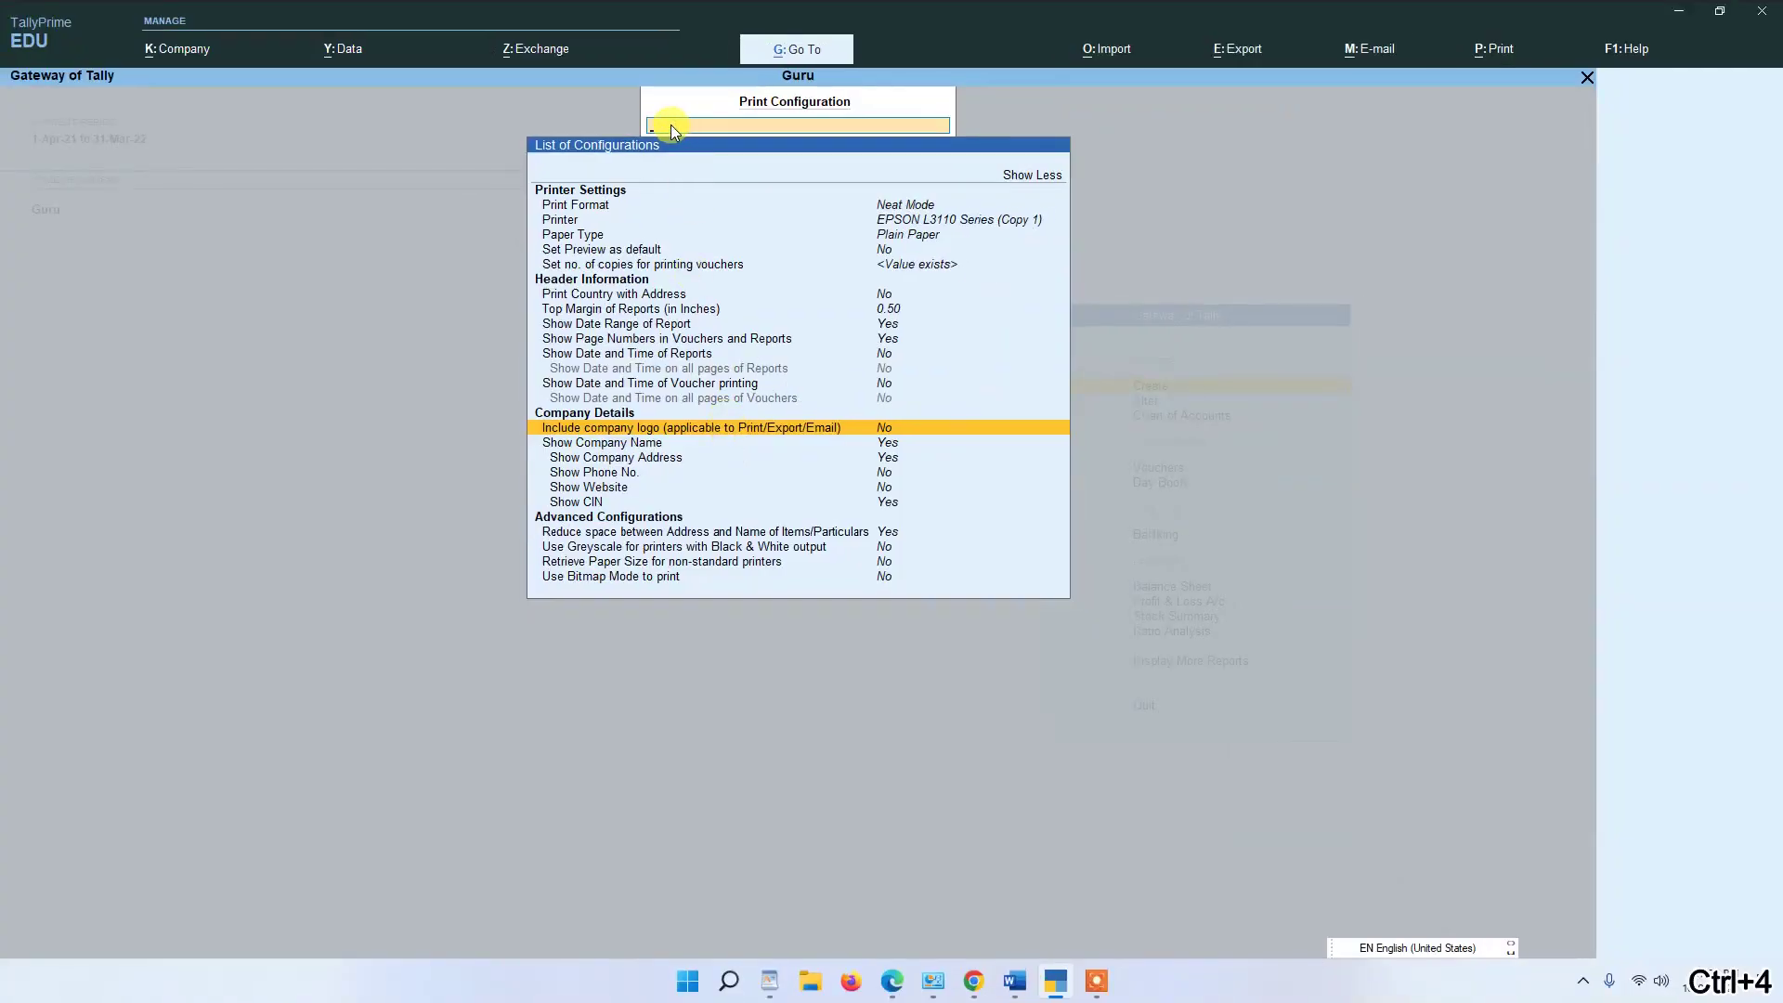
pyautogui.write('logo')
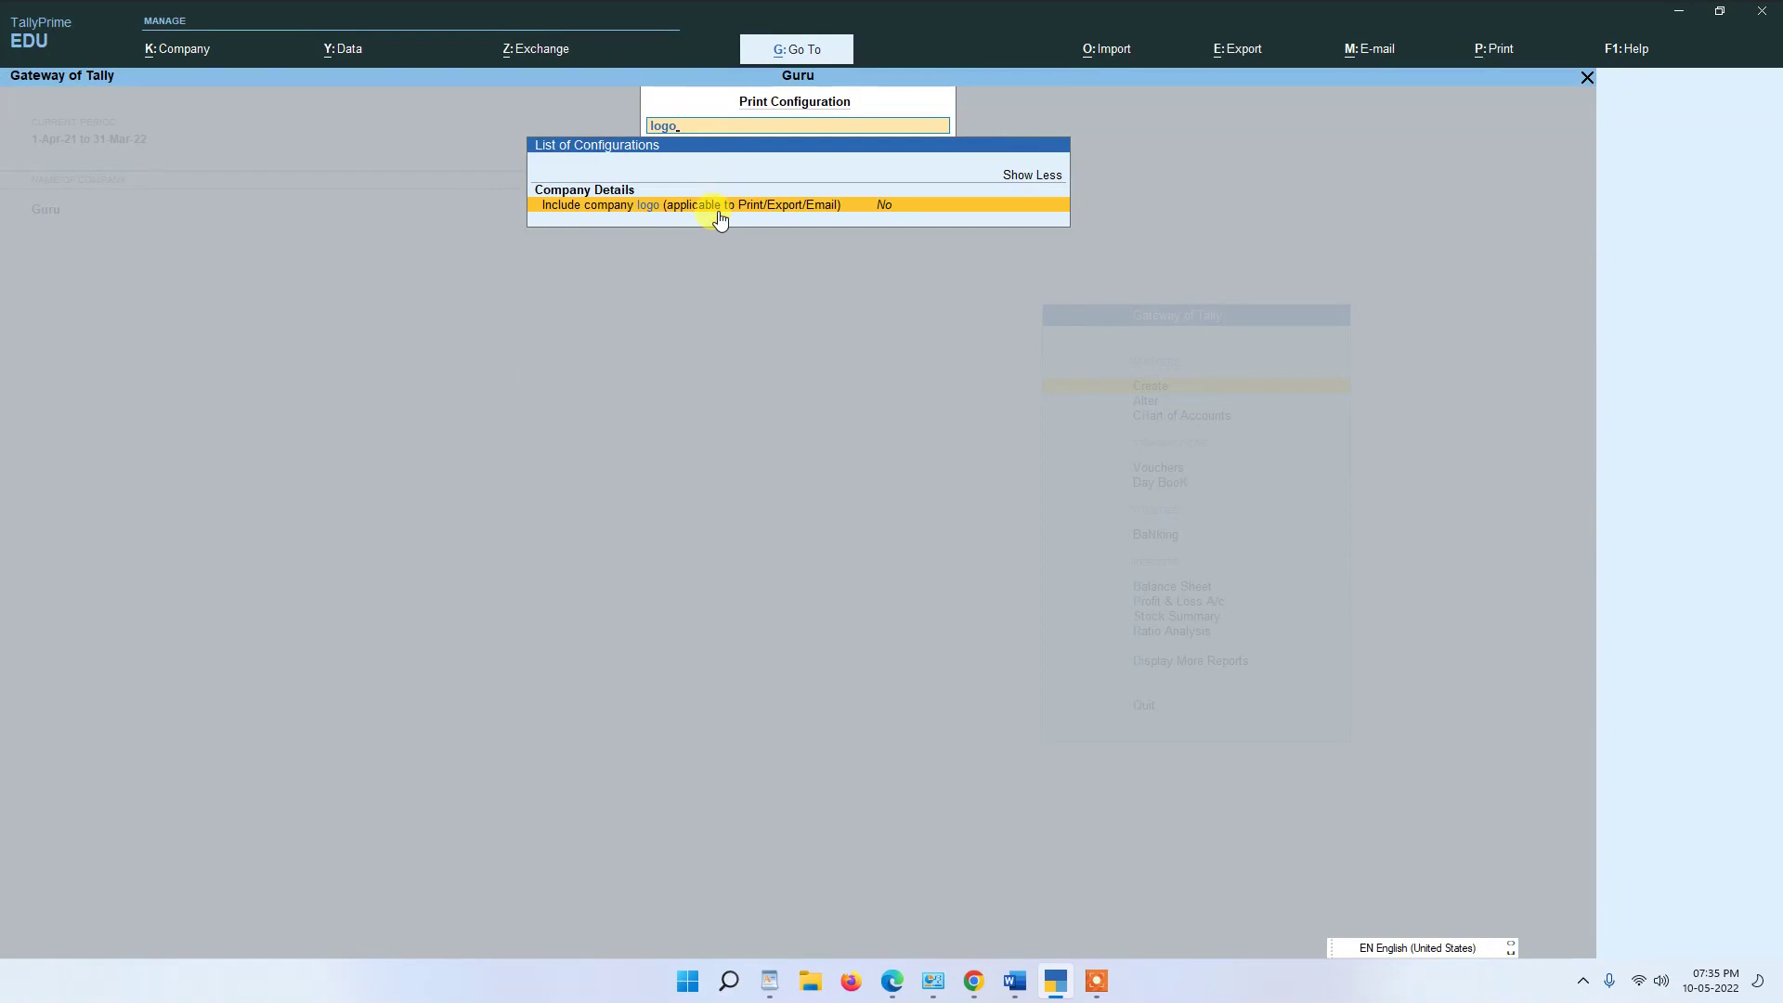
pyautogui.press('ctrl')
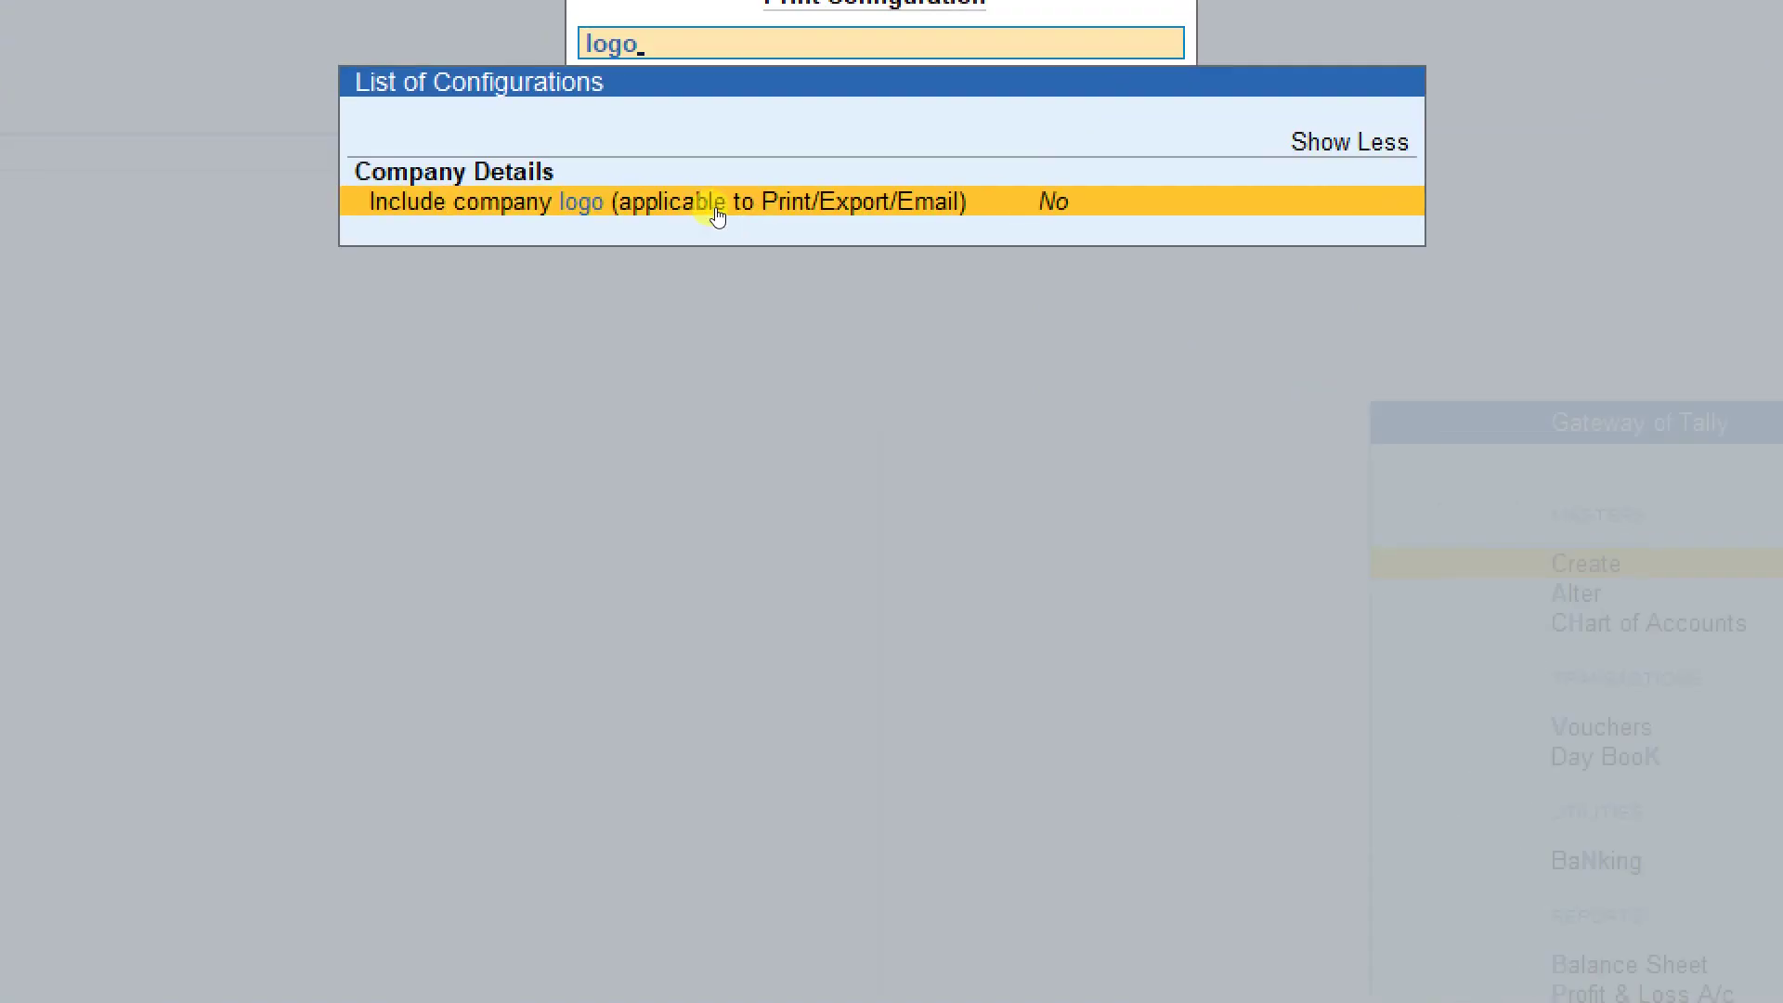
pyautogui.hotkey('ctrl', '4')
pyautogui.click(715, 208)
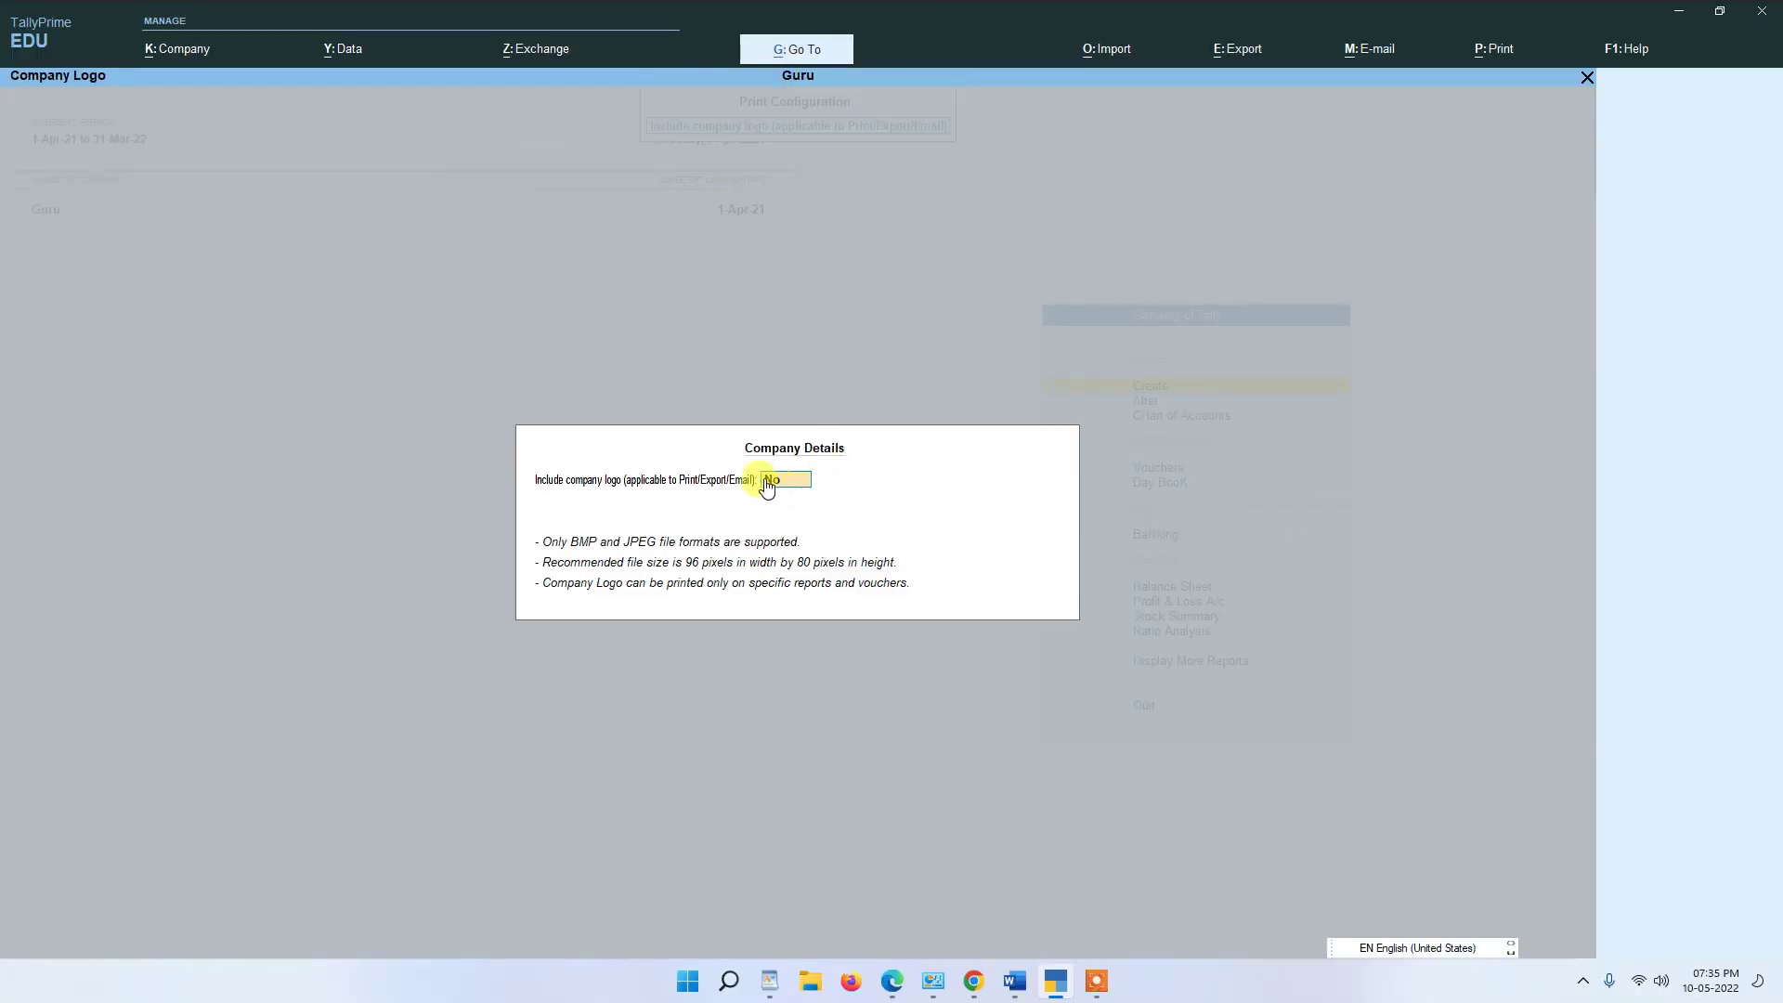
# - Set the option to include the company logo in print, export and e-mail to Yes
pyautogui.press('ctrl')
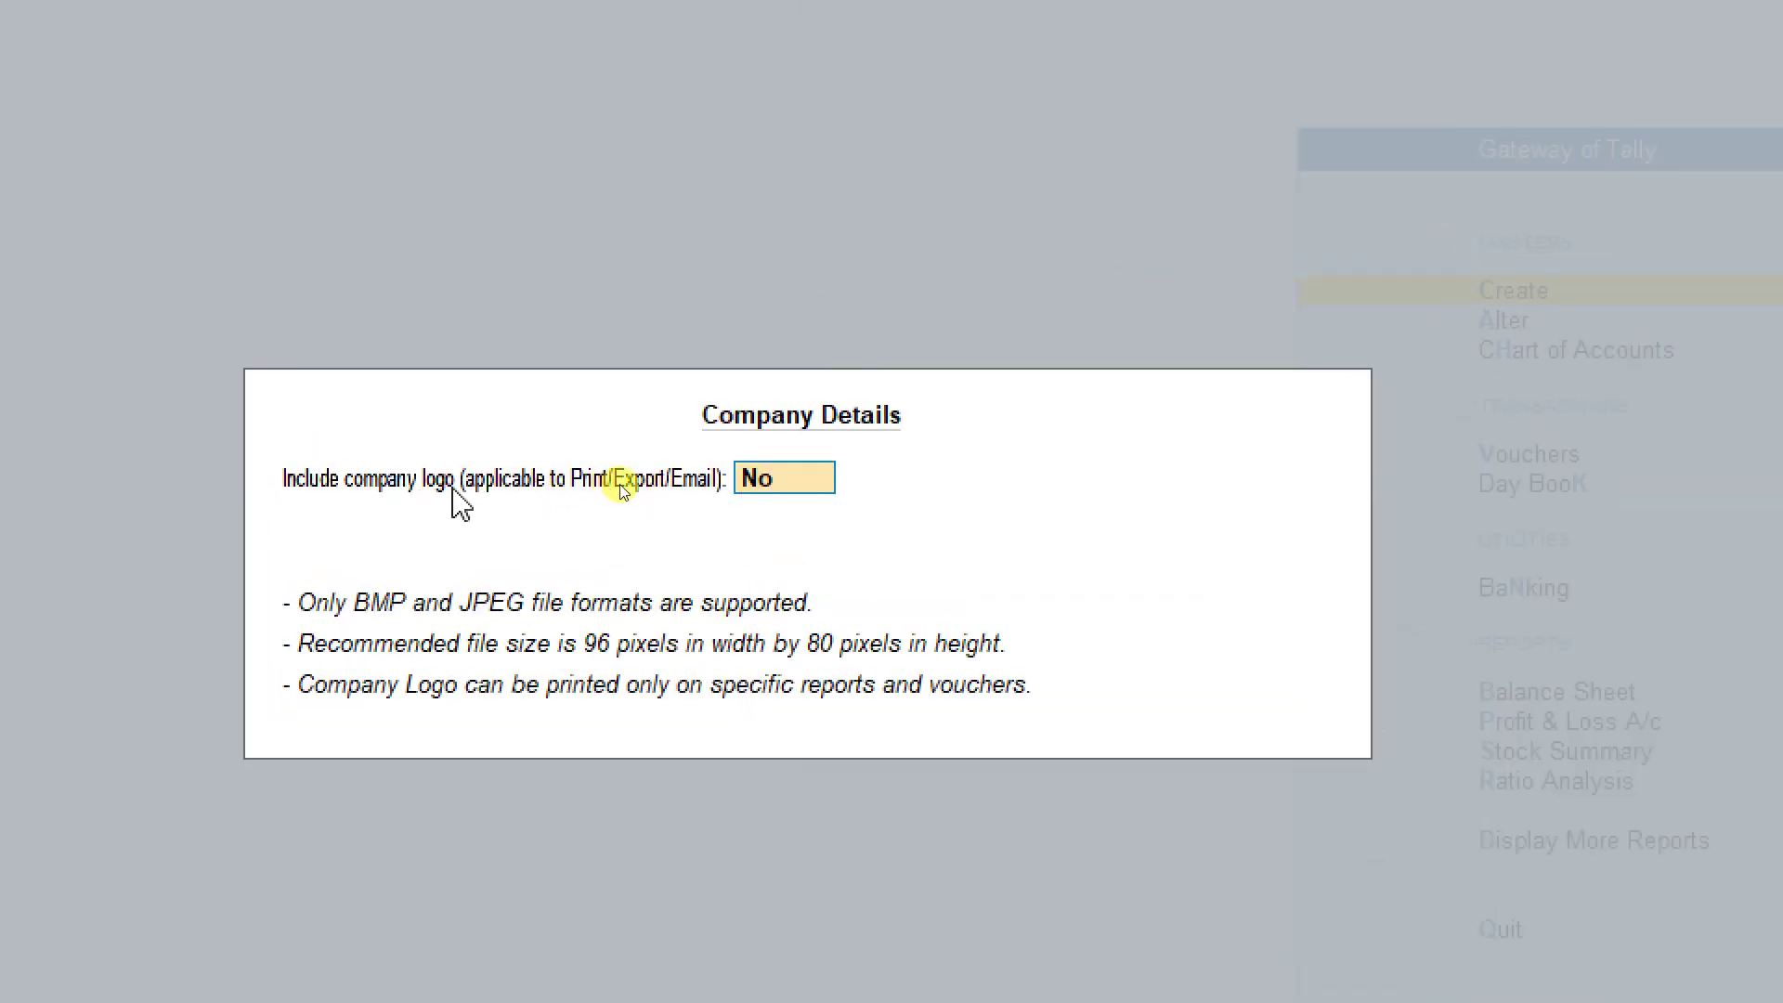
pyautogui.click(796, 490)
pyautogui.write('y')
pyautogui.press('Return')
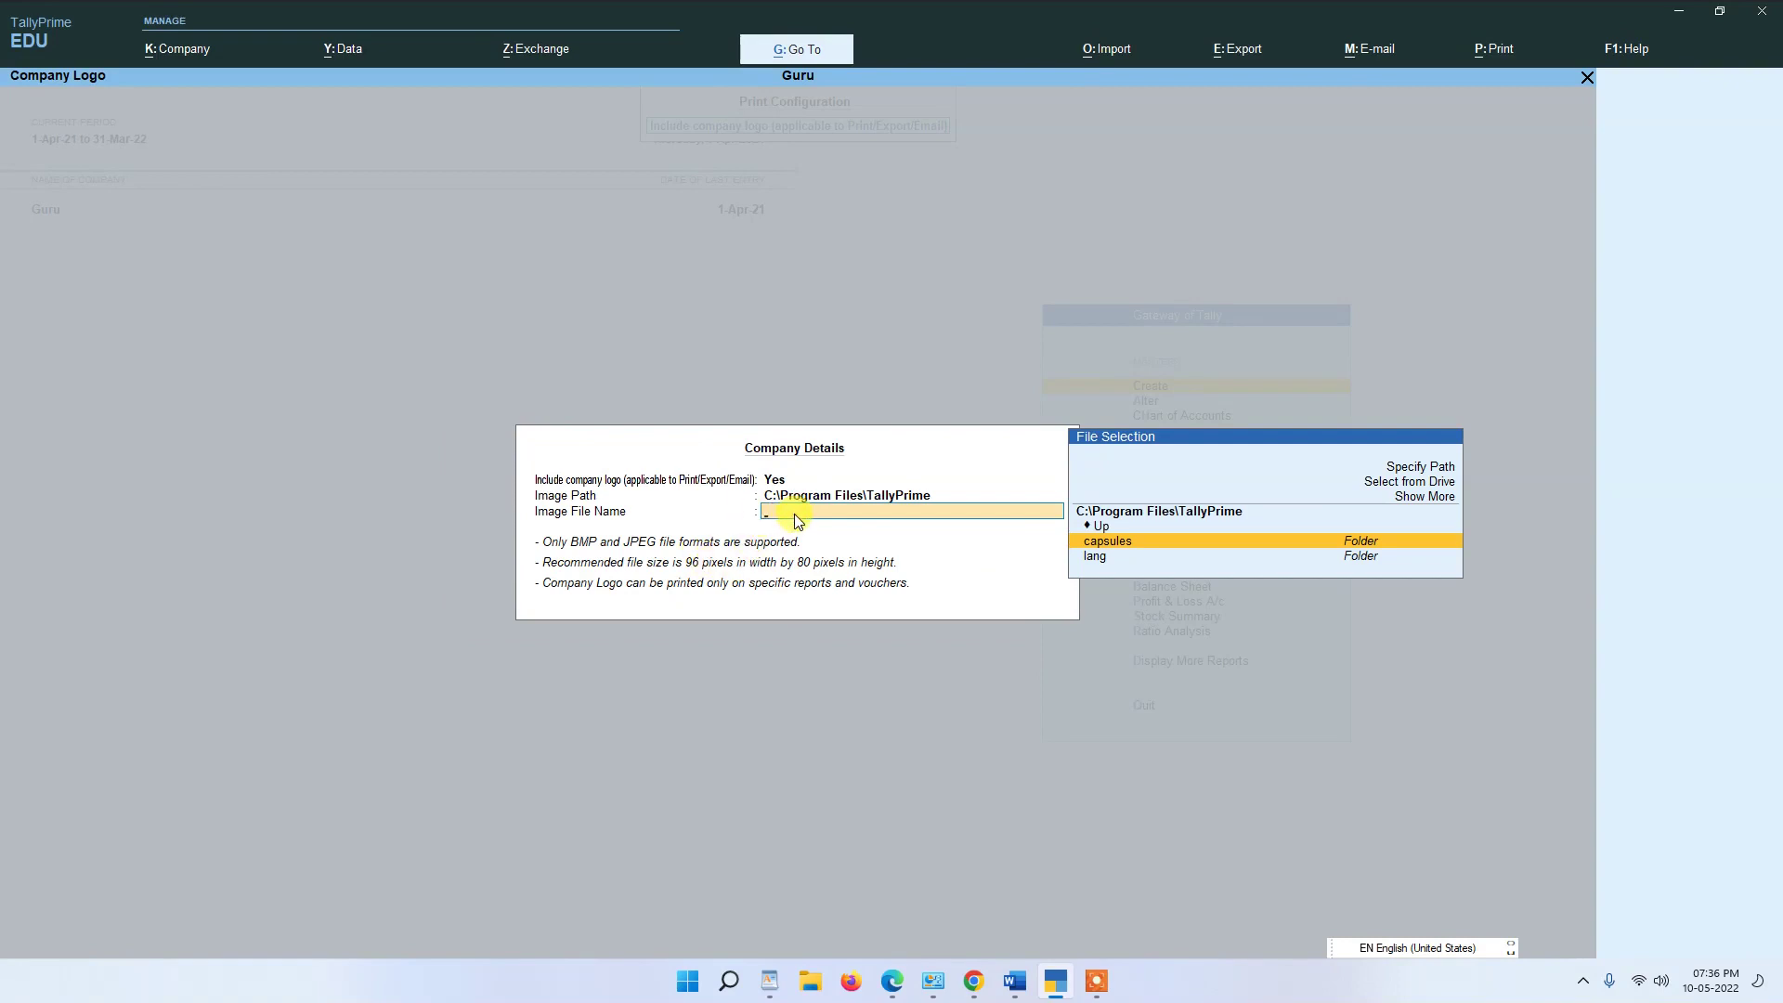
# - Switch to the desktop and open the LOGO GU image in Paint
pyautogui.click(1676, 11)
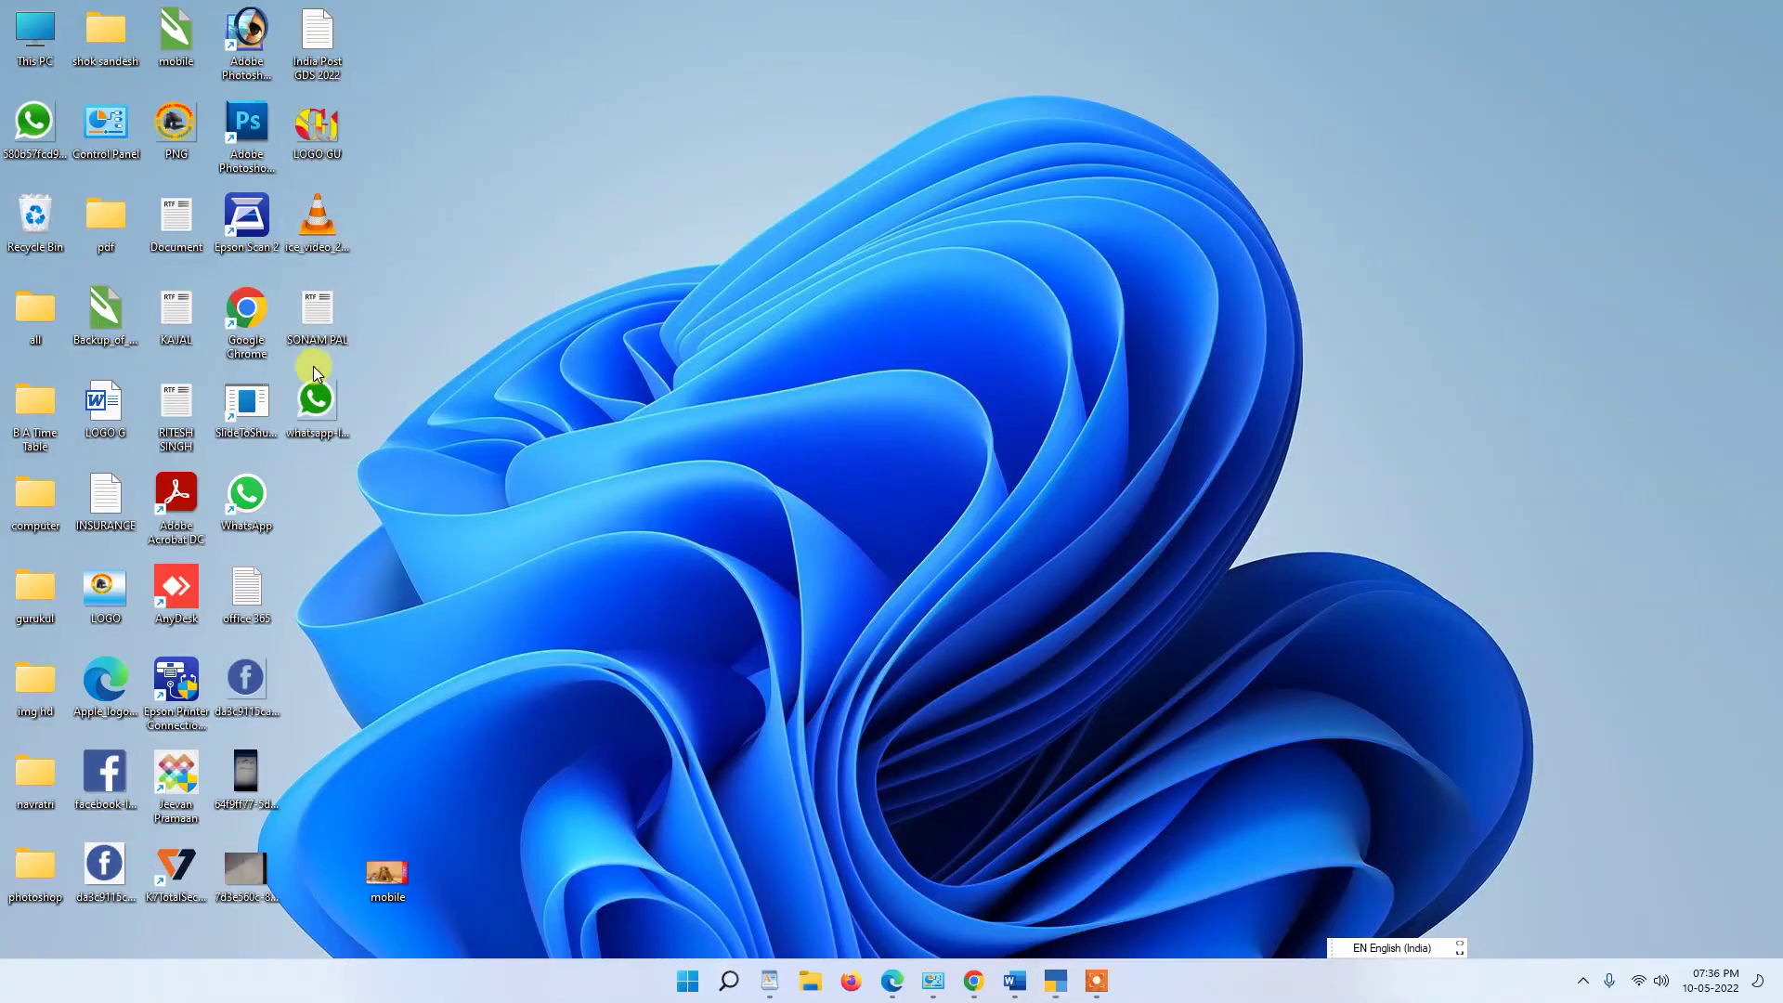
pyautogui.rightClick(319, 132)
pyautogui.click(480, 118)
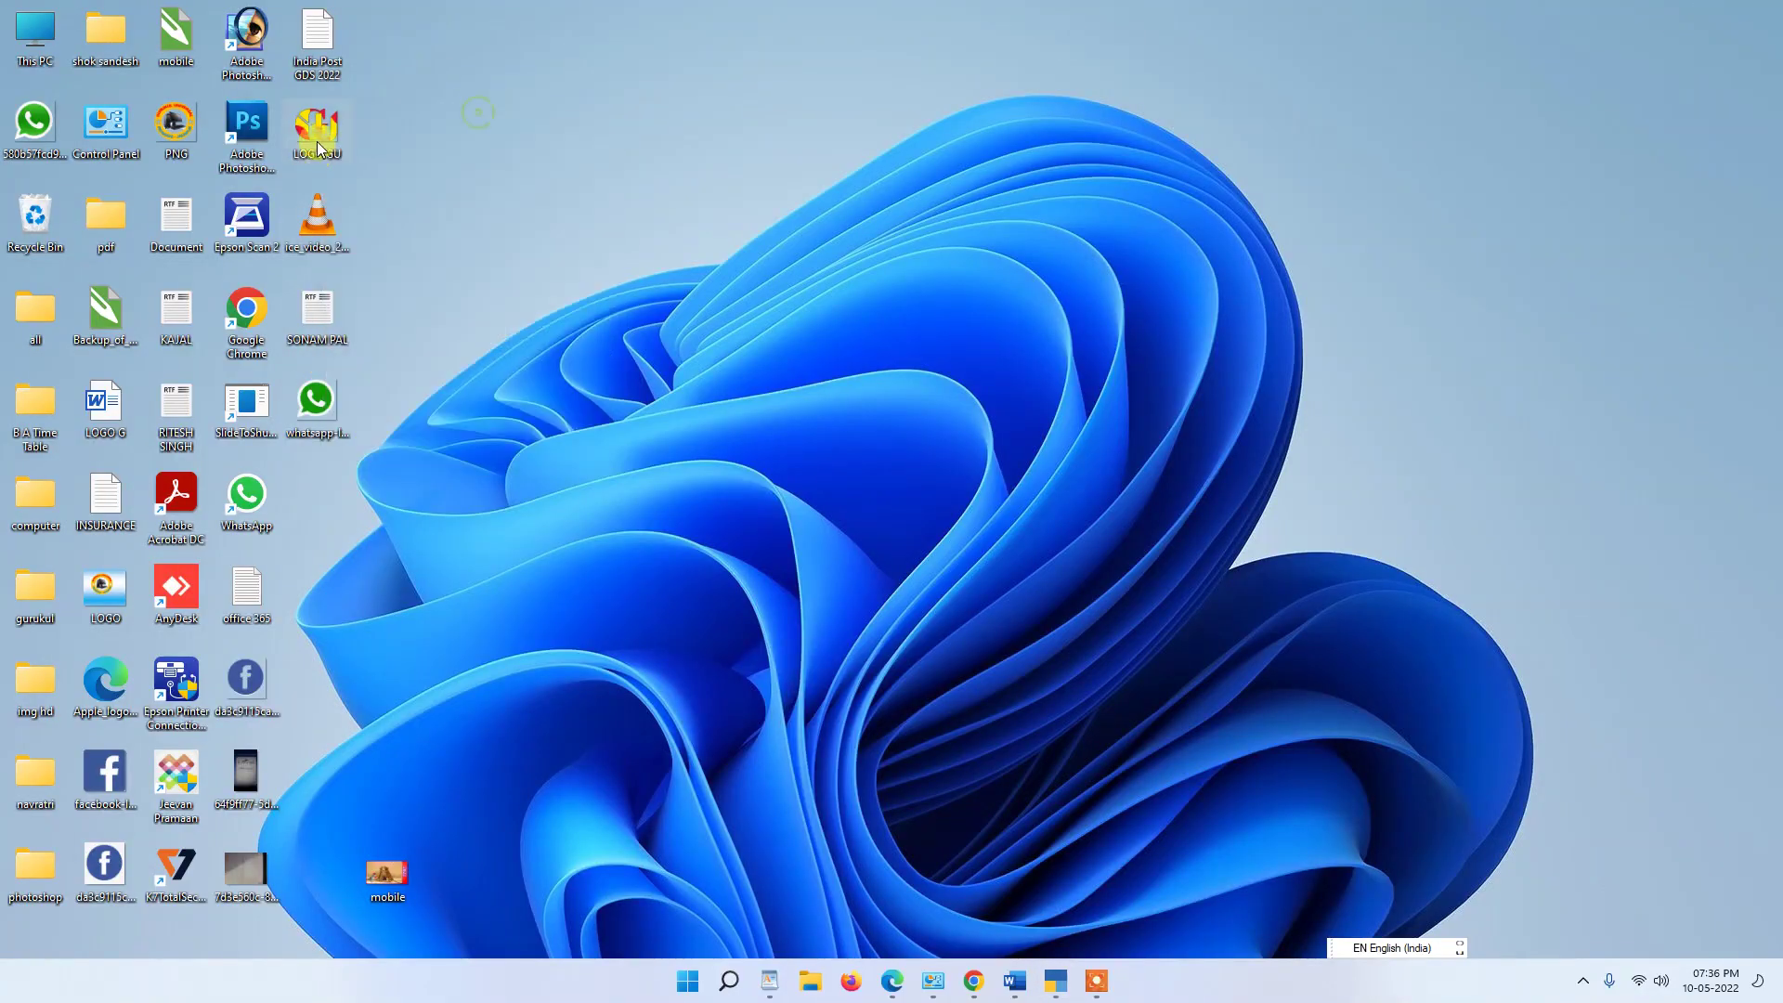
pyautogui.moveTo(313, 134)
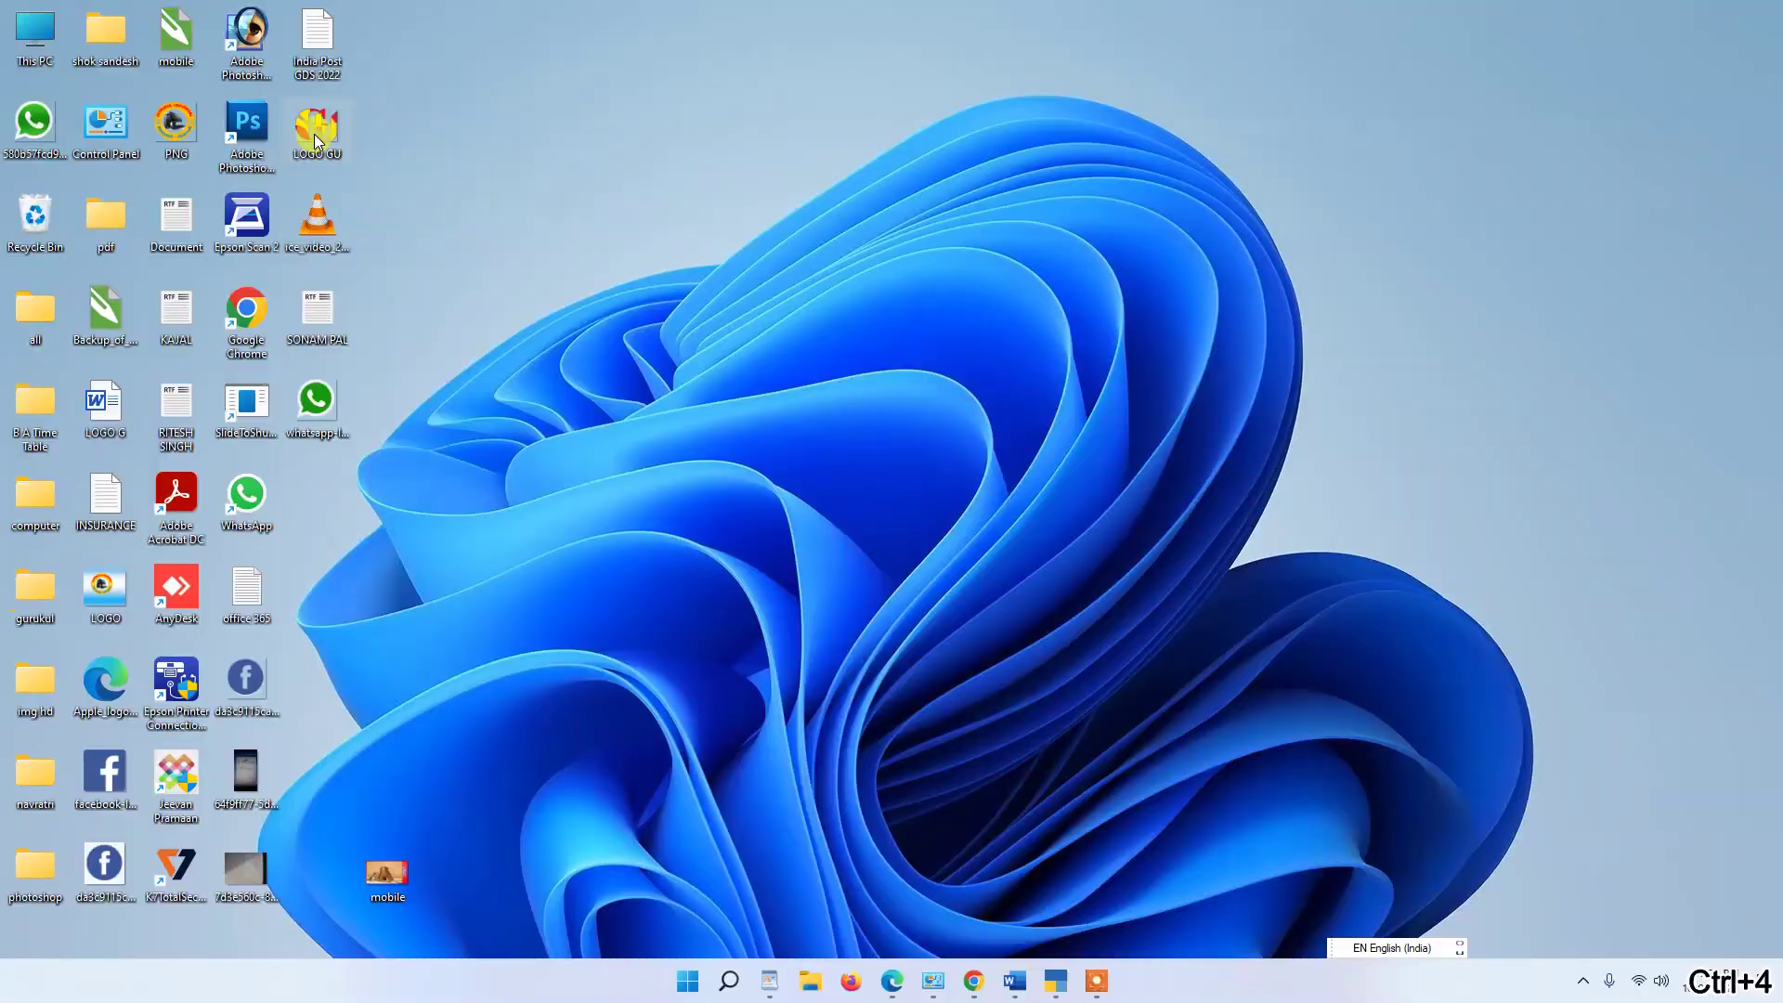
pyautogui.rightClick(314, 134)
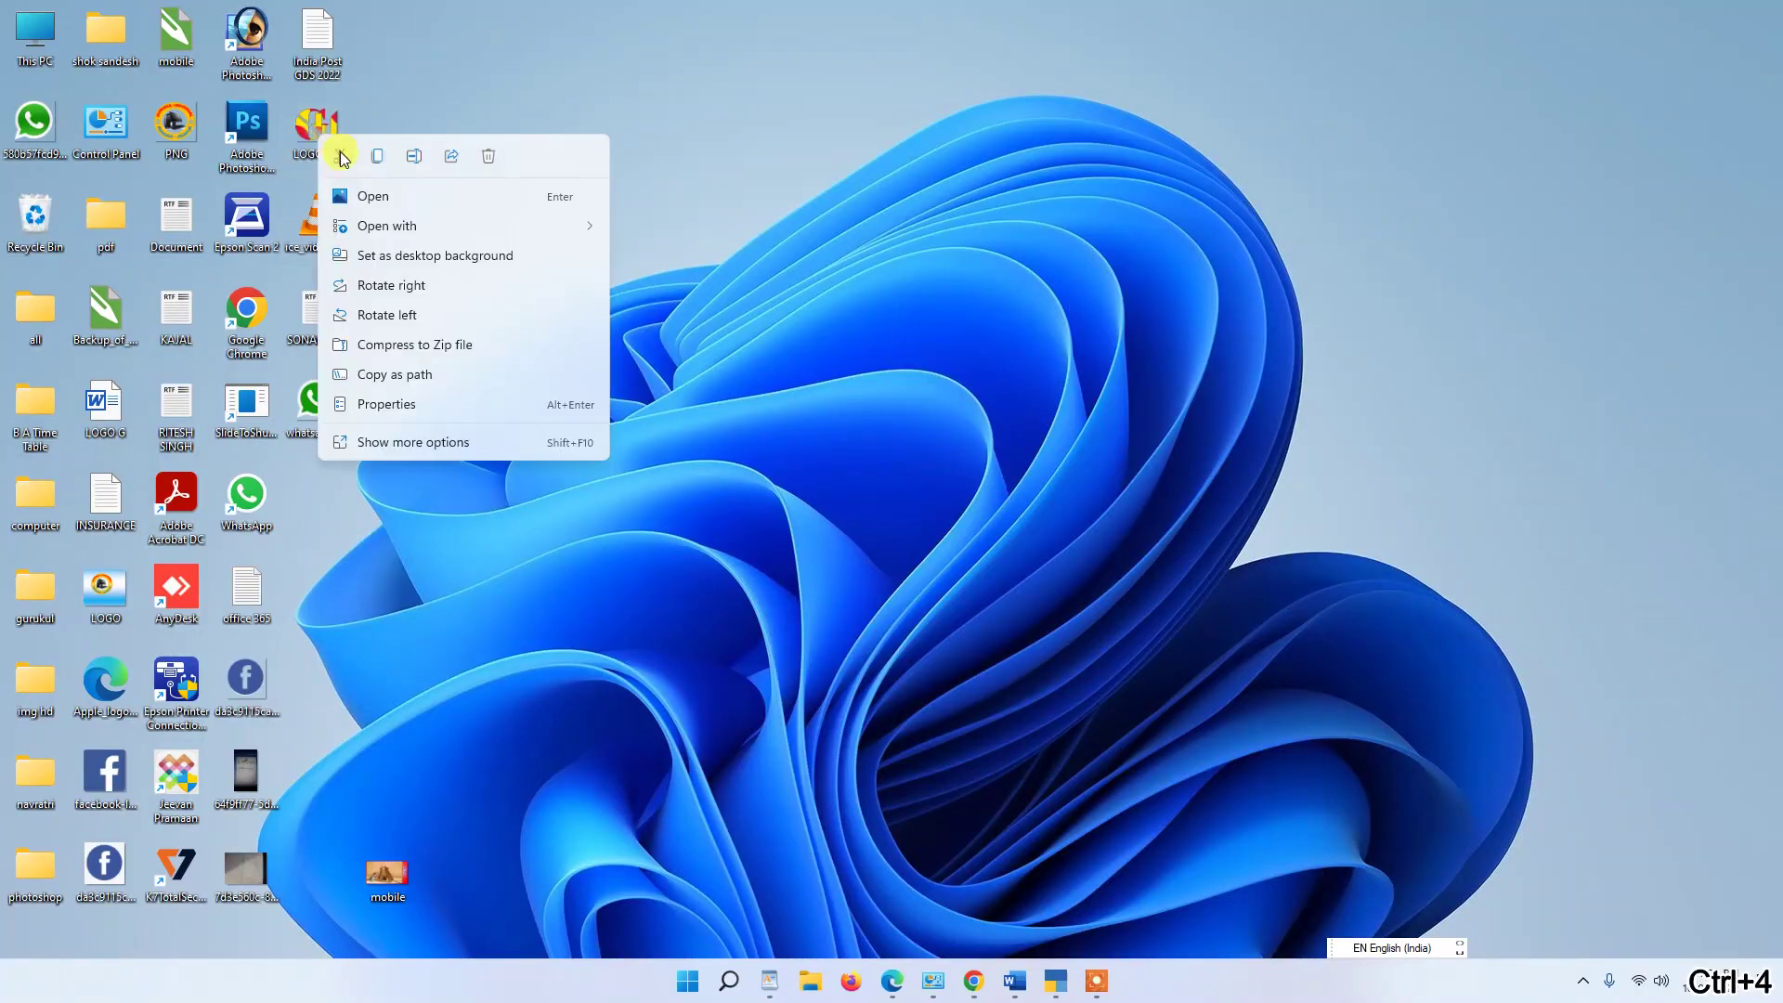
pyautogui.moveTo(541, 227)
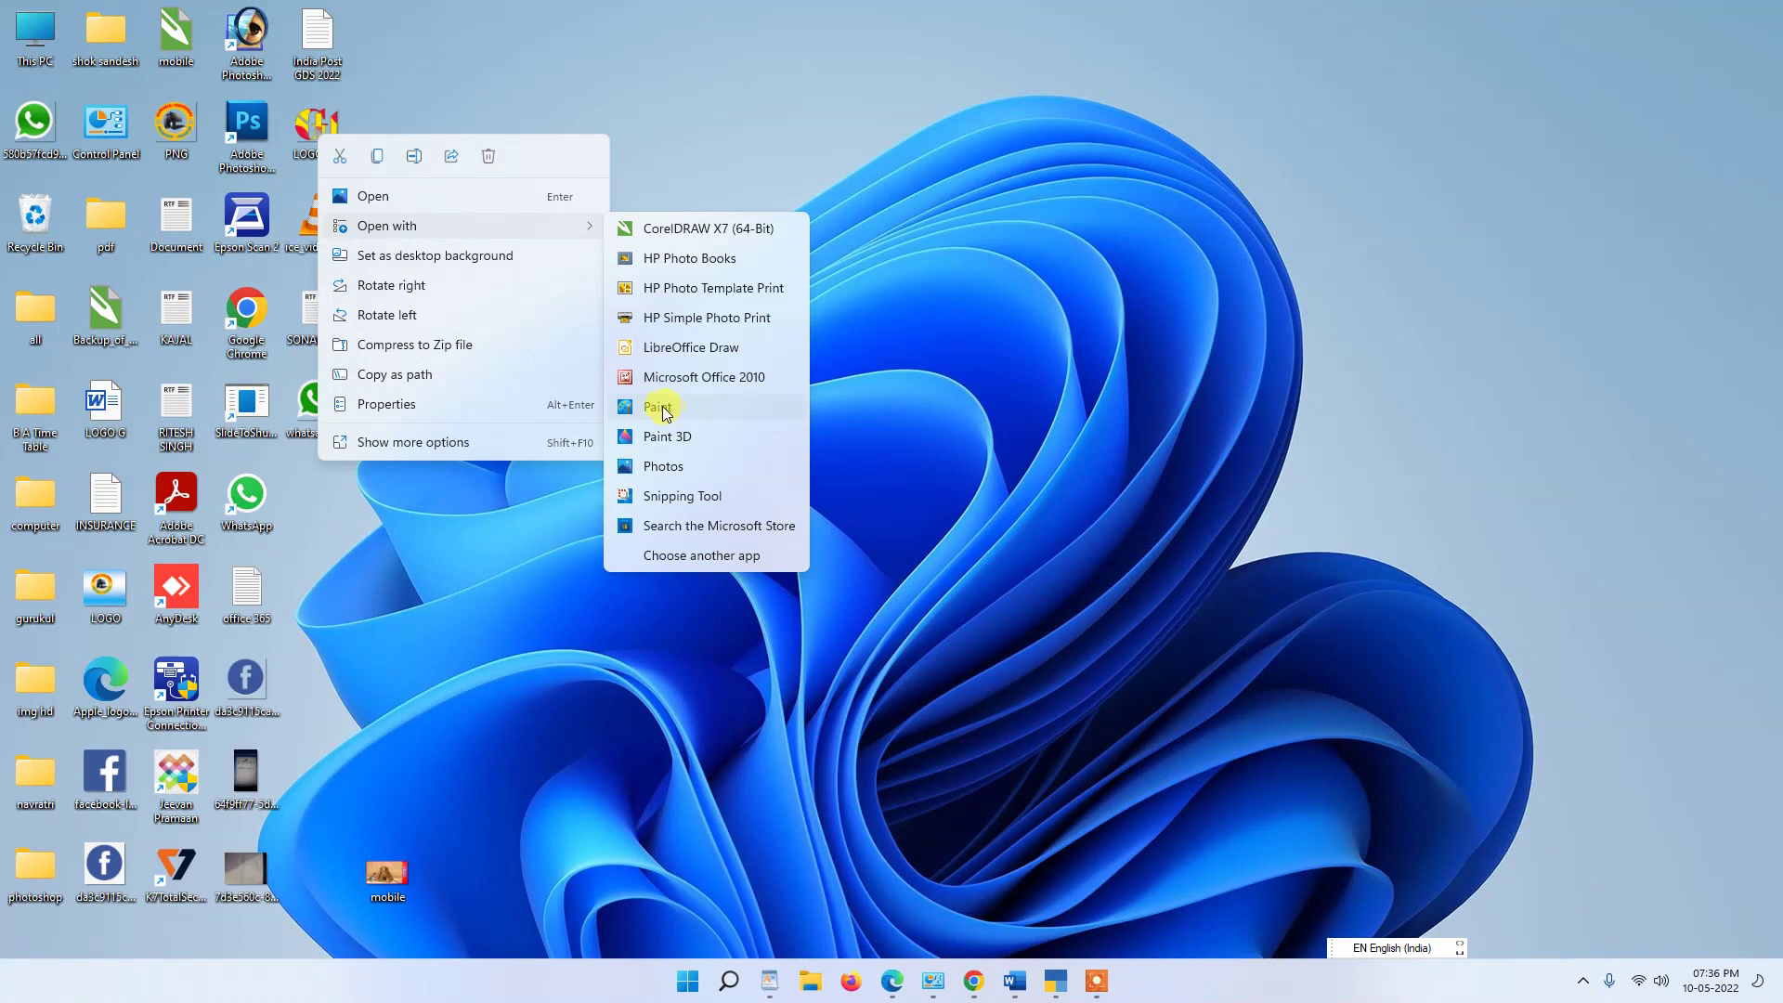
pyautogui.hotkey('ctrl', '4')
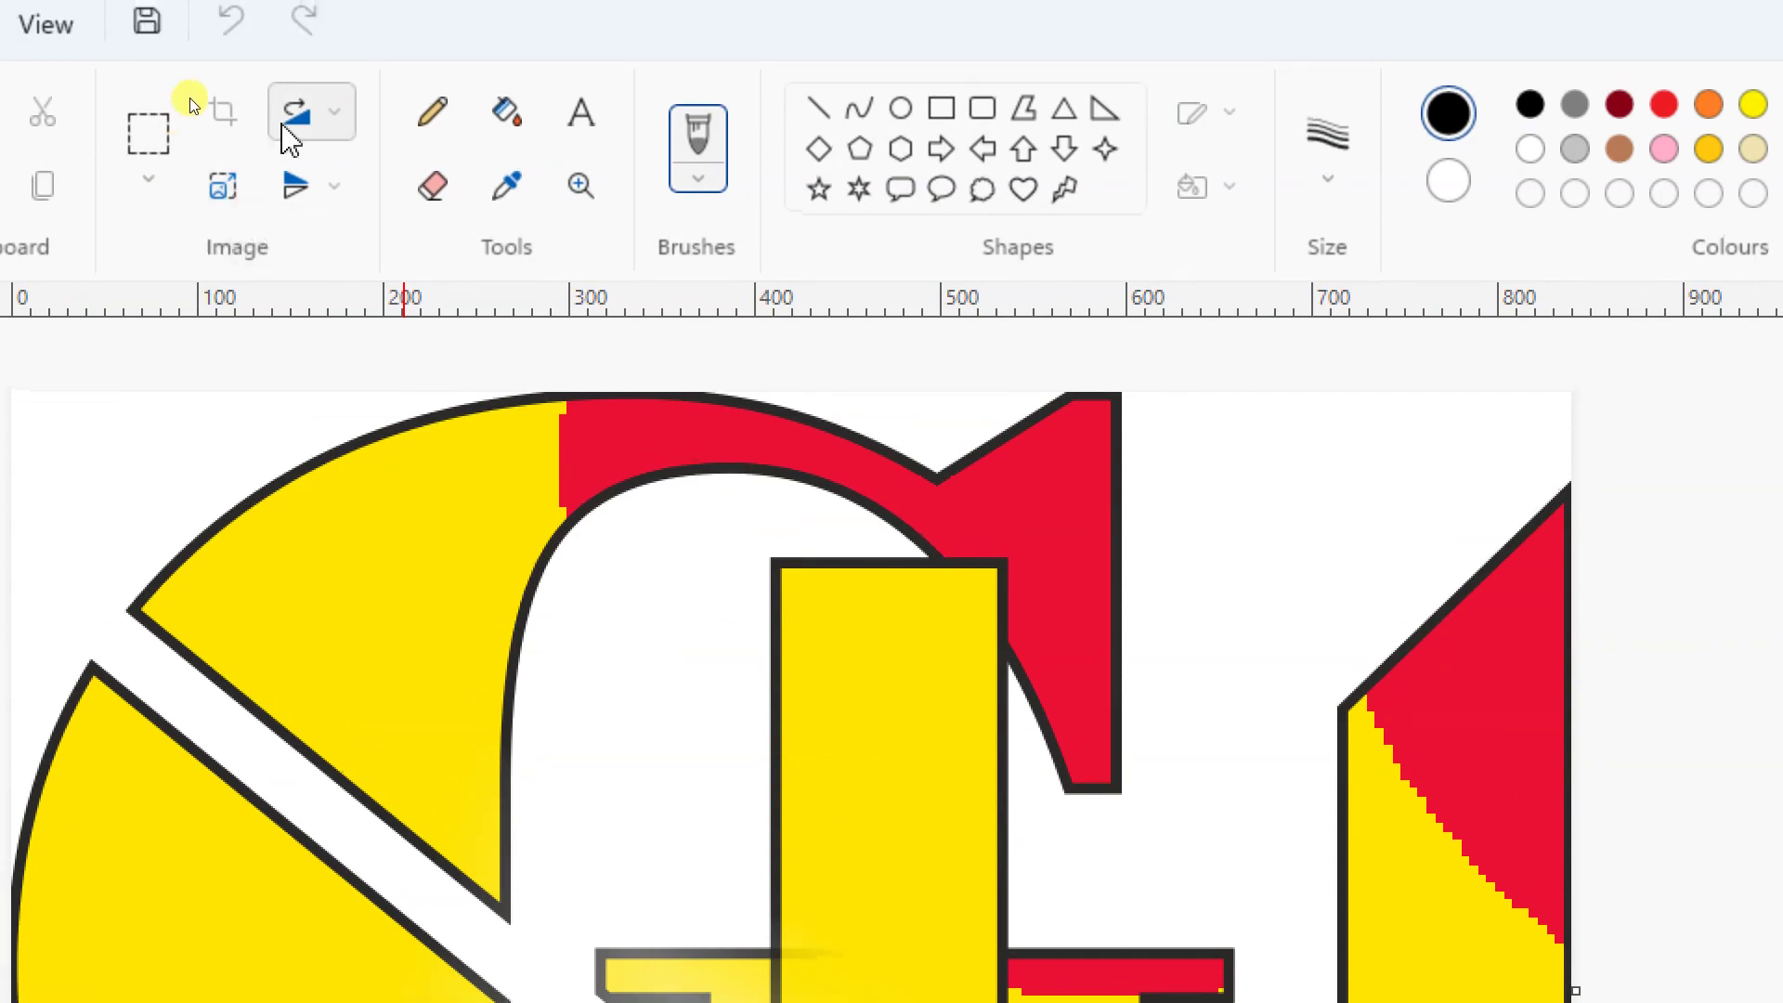
# - Resize the logo image in pixels to 96 horizontal by 80 vertical, with the aspect ratio unlocked
pyautogui.click(227, 196)
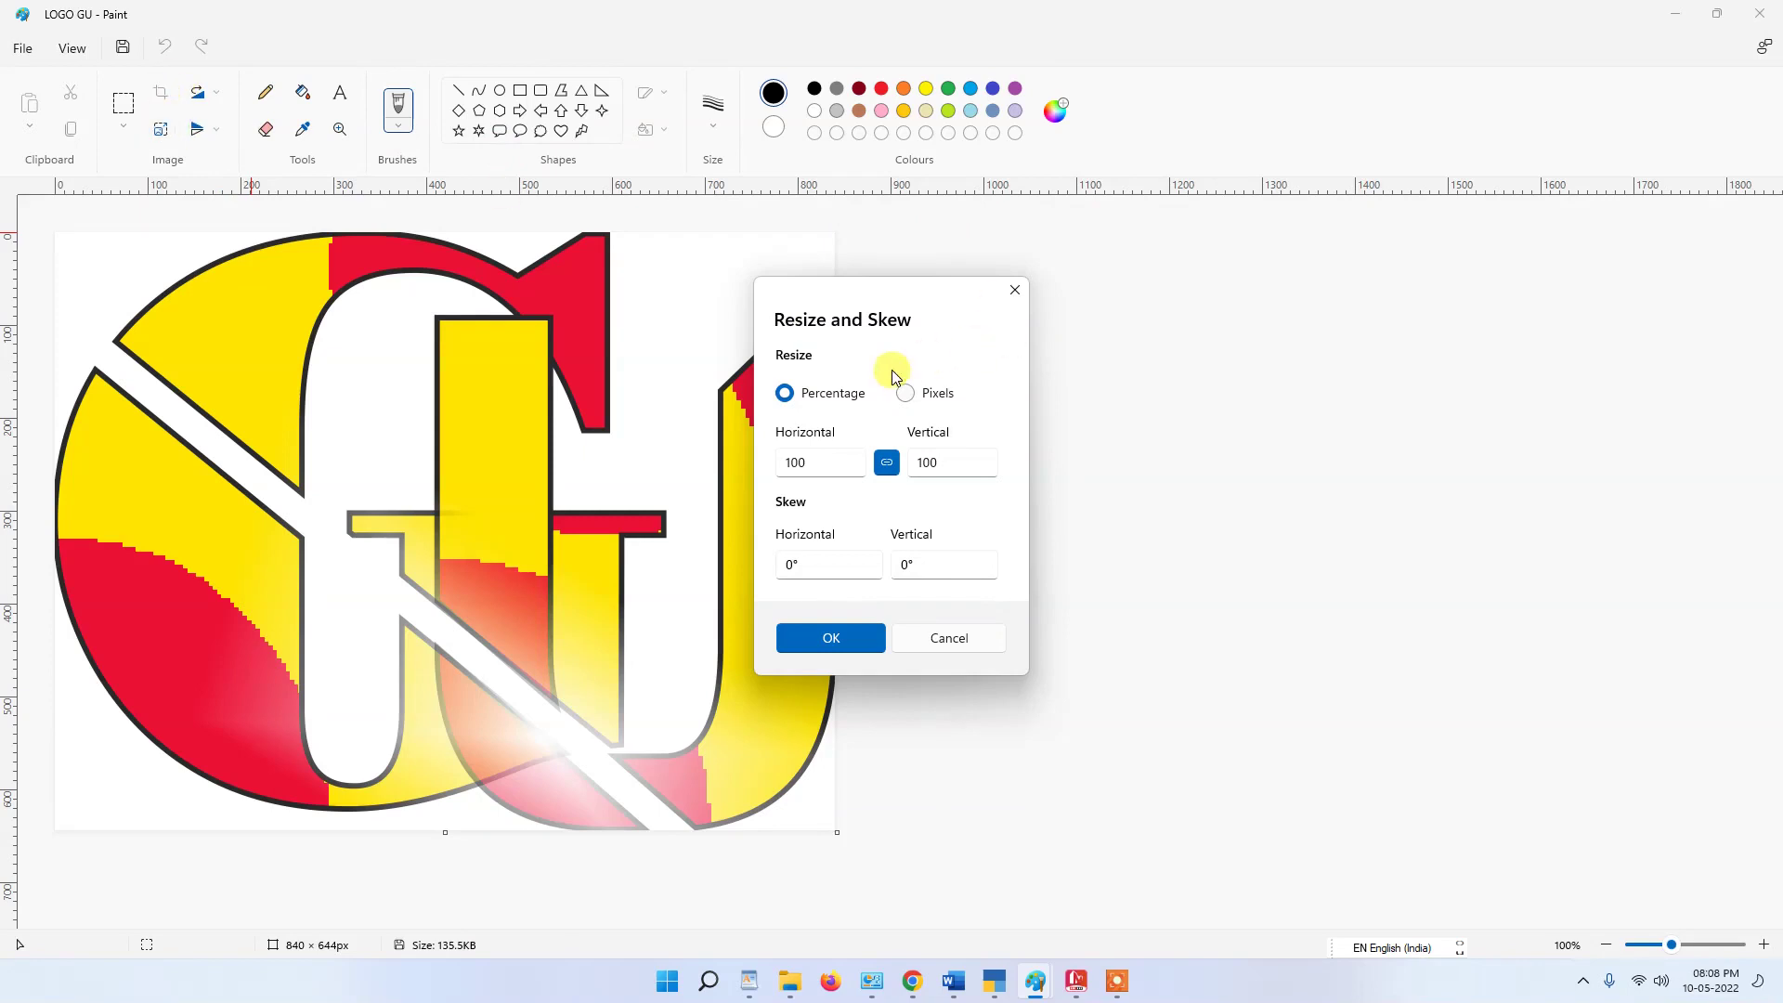
pyautogui.moveTo(864, 299); pyautogui.dragTo(700, 307)
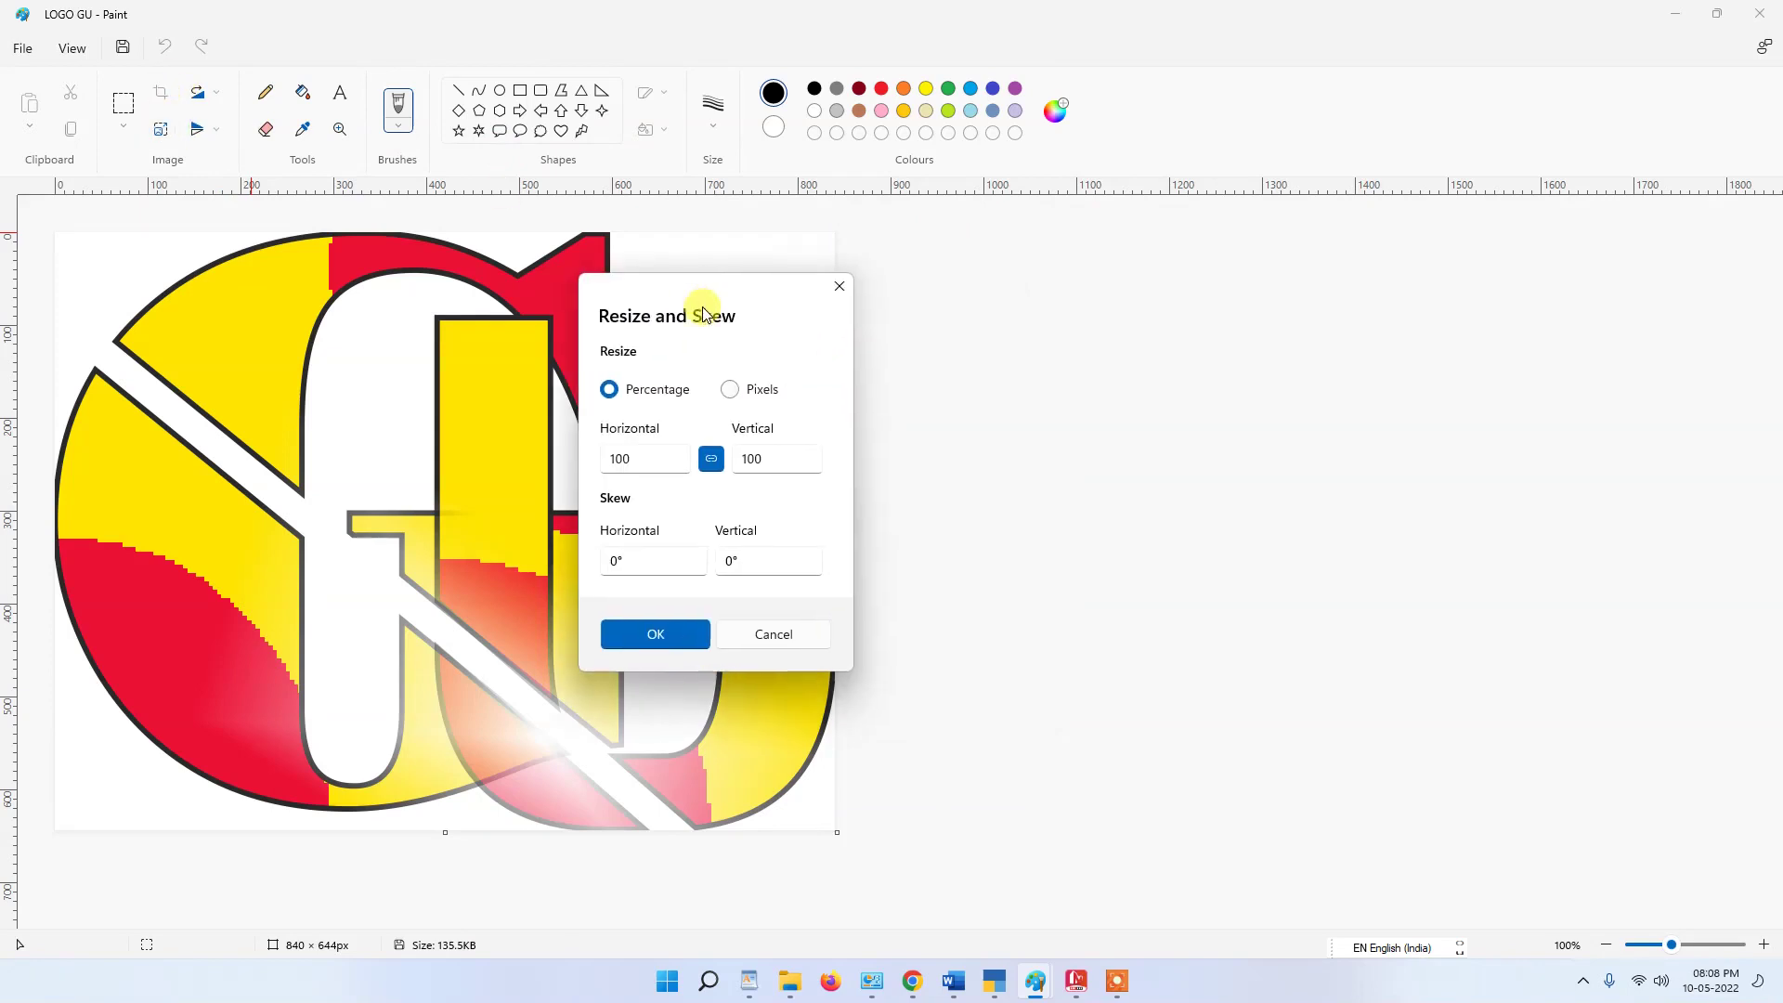
pyautogui.click(731, 391)
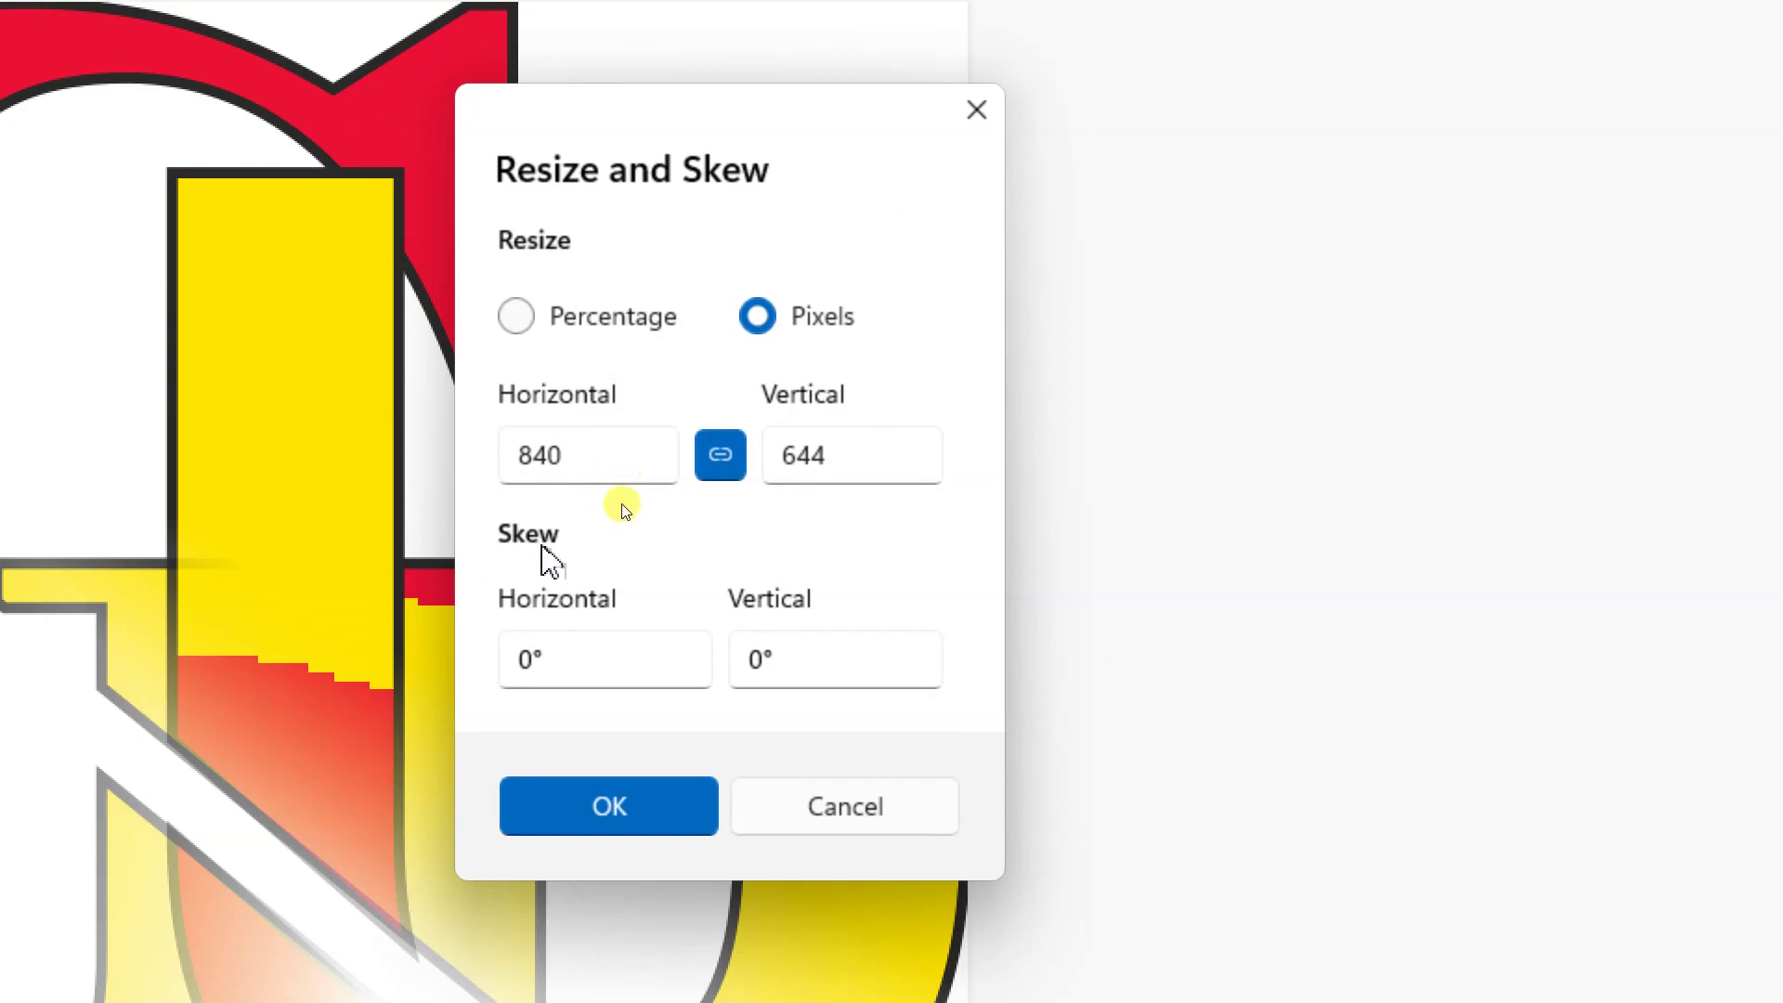
pyautogui.click(719, 456)
pyautogui.click(585, 454)
pyautogui.doubleClick(587, 457)
pyautogui.write('96')
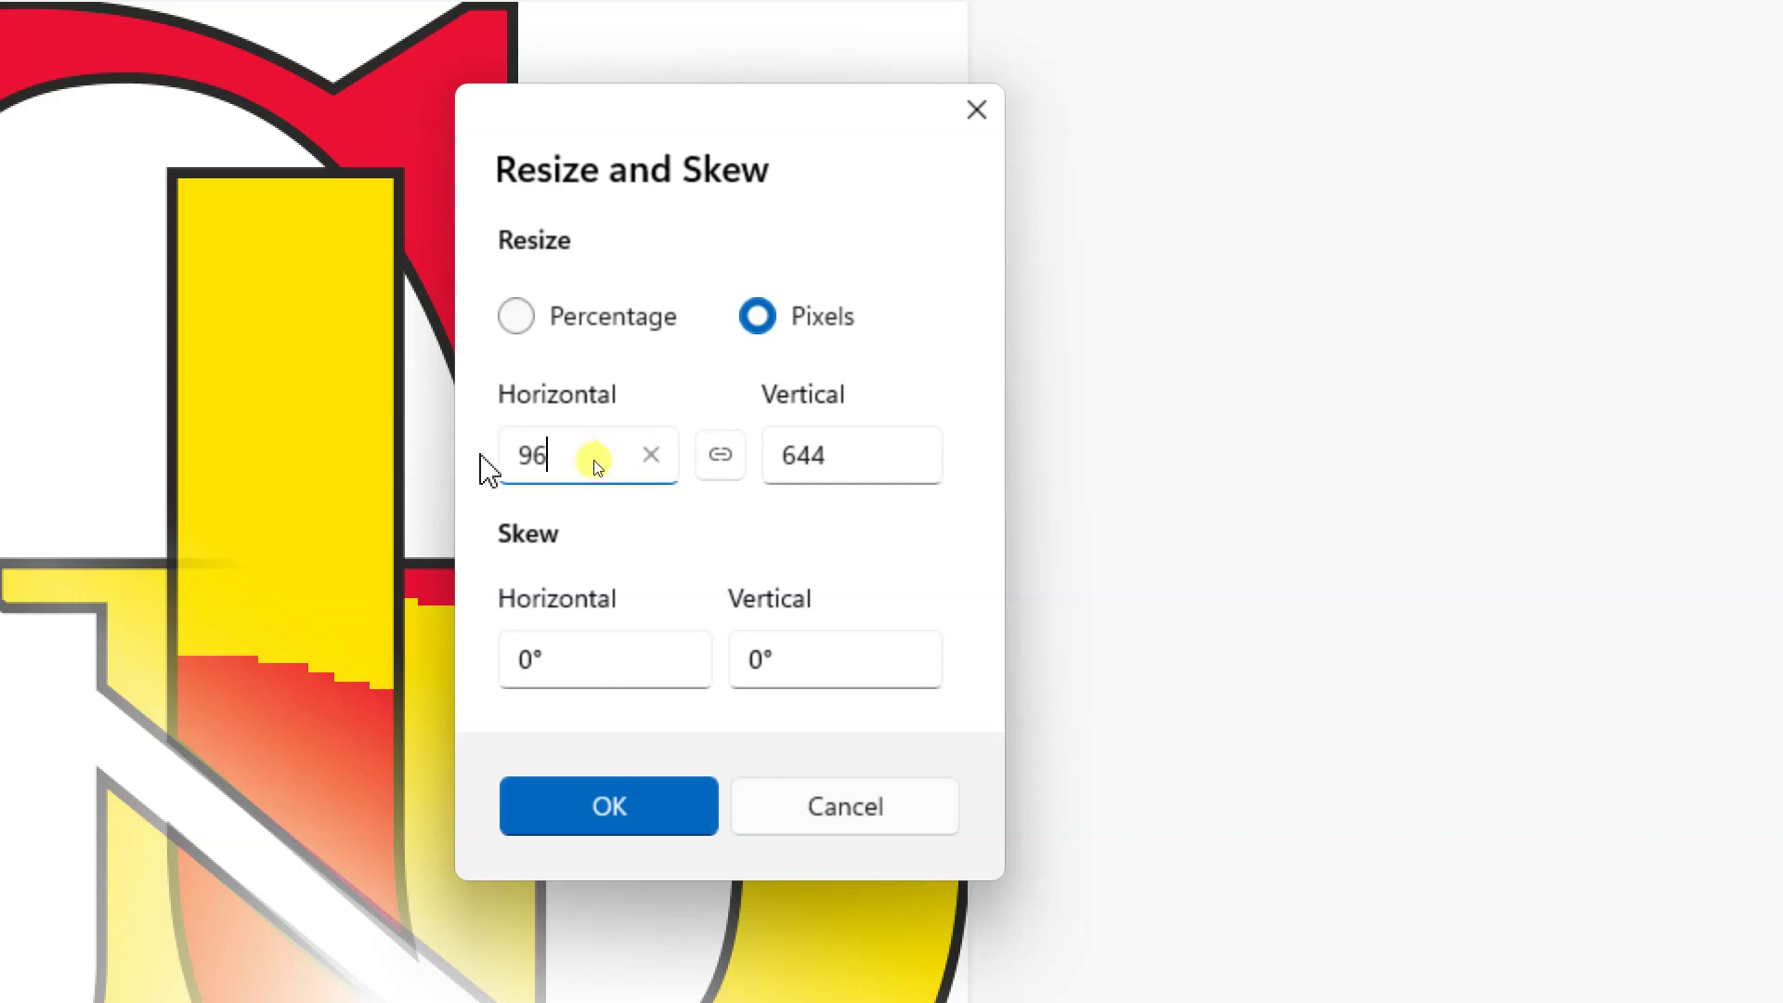
pyautogui.click(785, 455)
pyautogui.doubleClick(822, 453)
pyautogui.write('80')
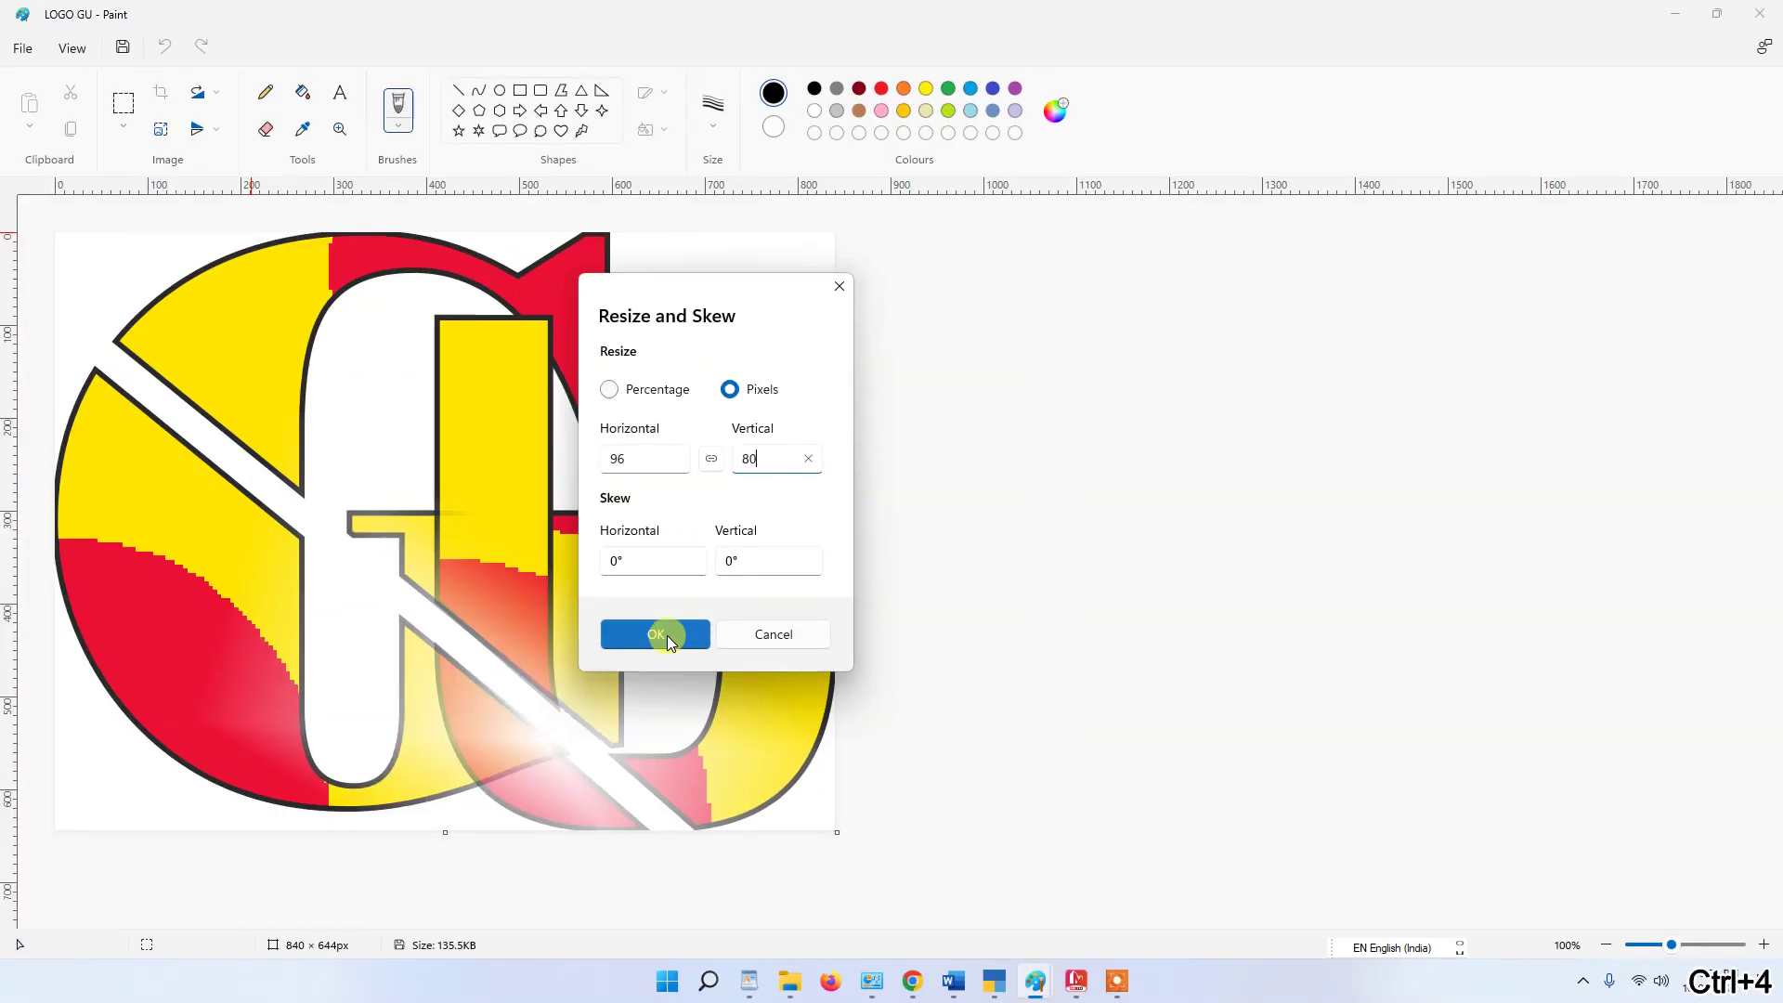
pyautogui.click(666, 635)
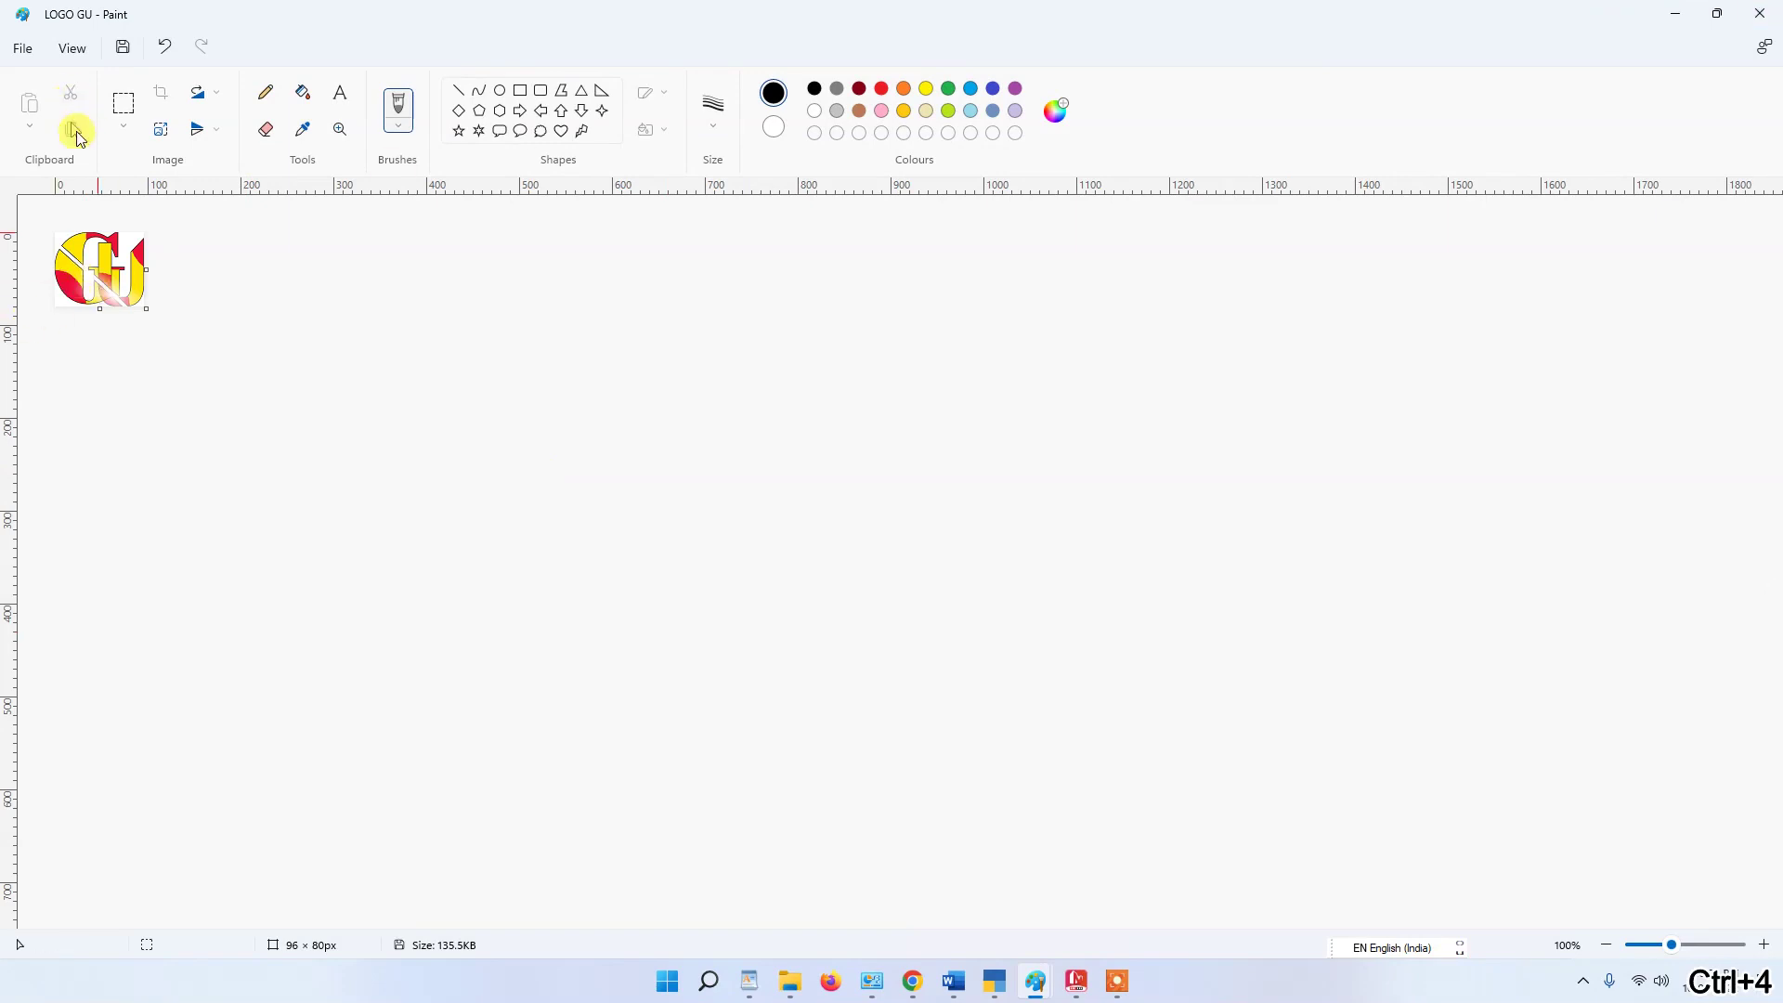
# - Save the resized image as a JPEG picture named LOGO in folder 1 on Local Disk (C:), accepting the loss of transparency
pyautogui.click(22, 48)
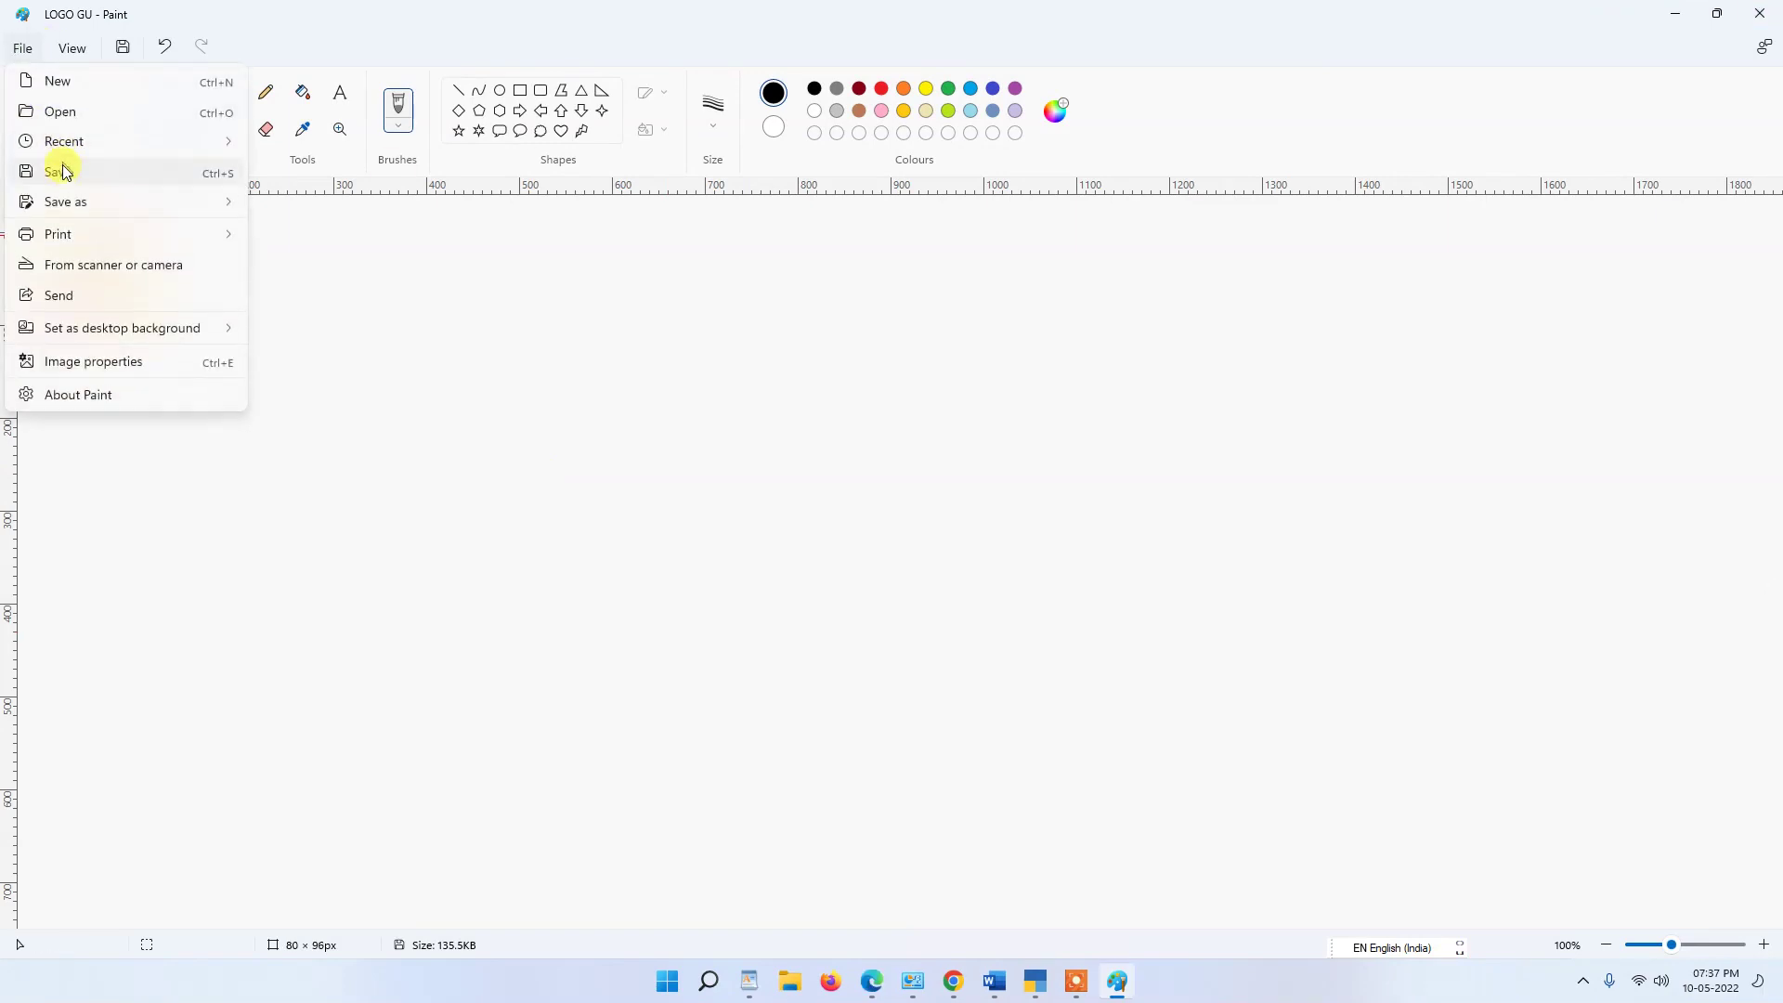
pyautogui.moveTo(87, 202)
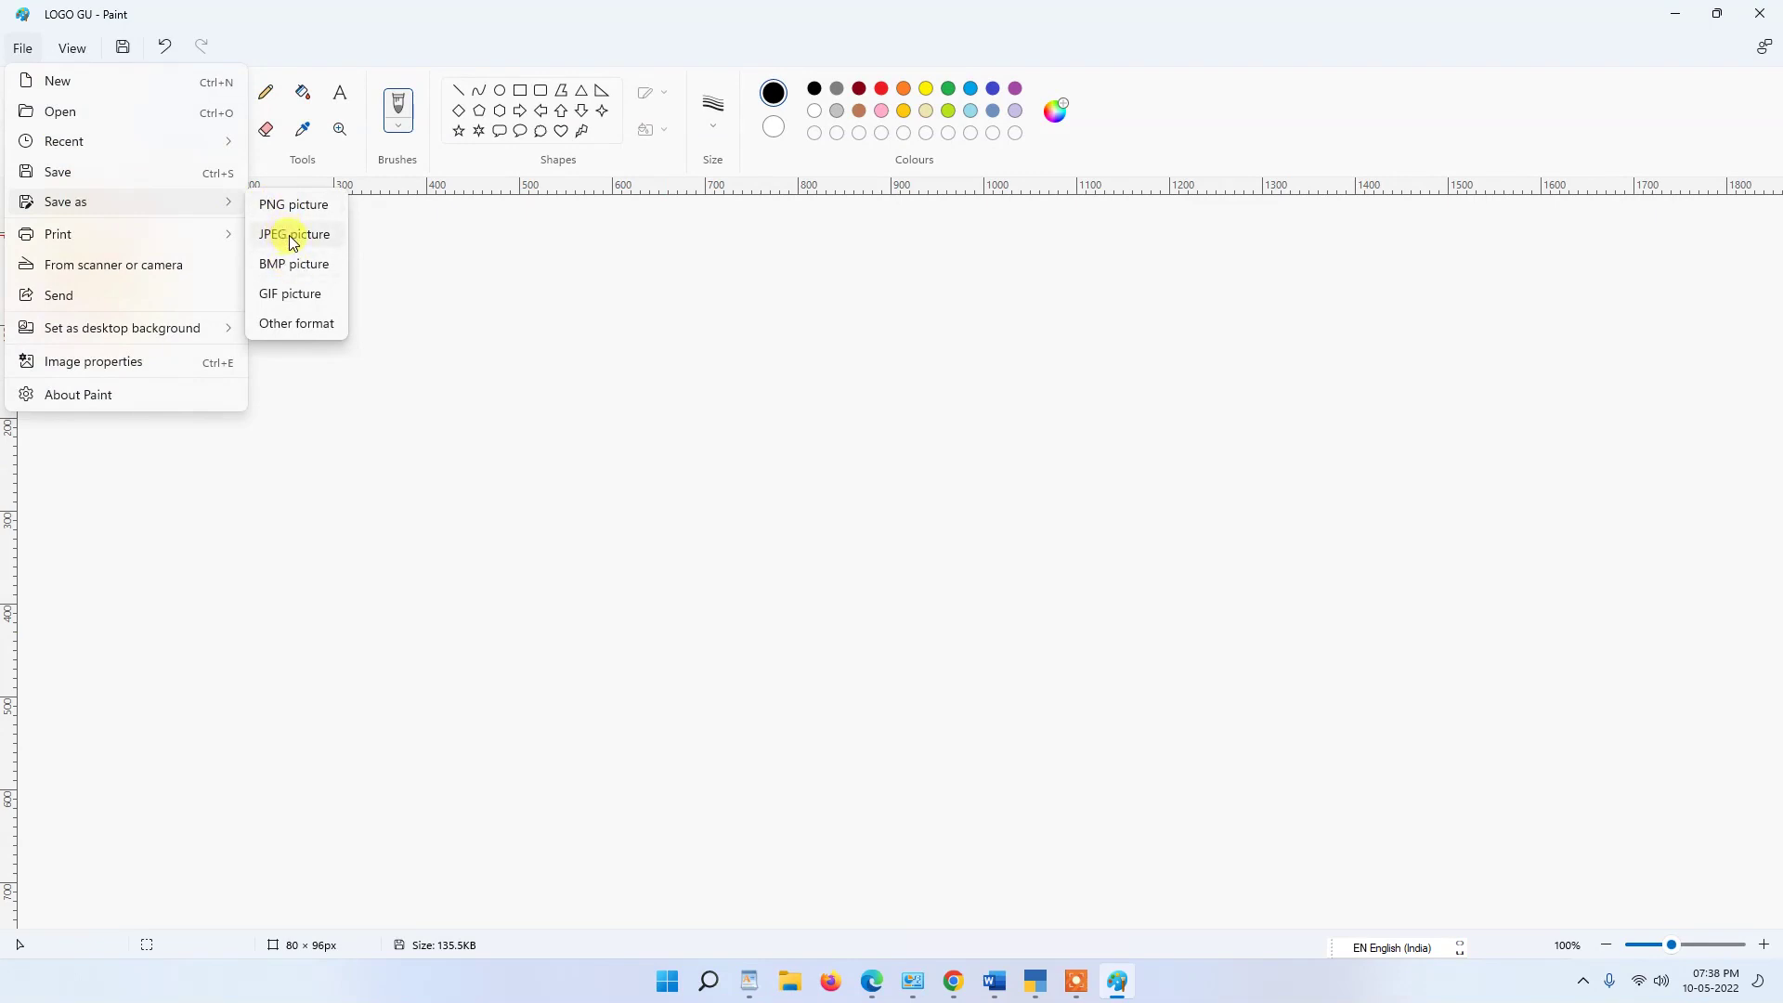
pyautogui.hotkey('ctrl', '4')
pyautogui.hotkey('ctrl', '4')
pyautogui.click(292, 237)
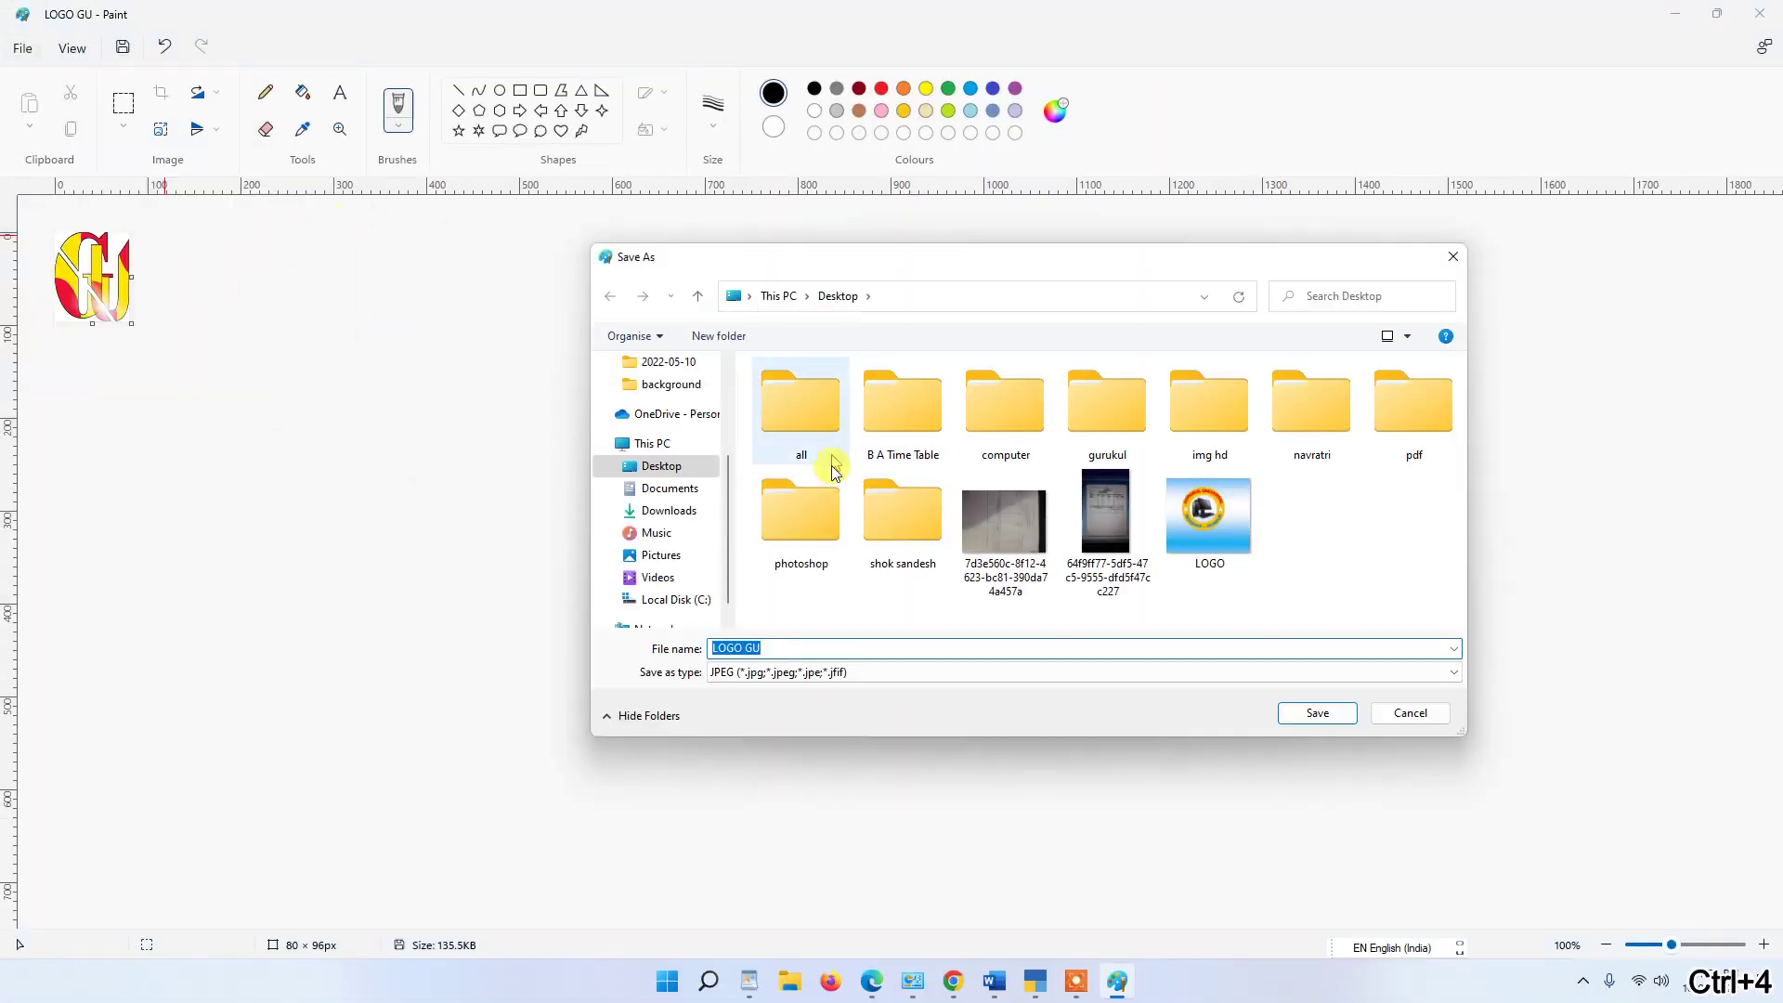
pyautogui.click(676, 599)
pyautogui.doubleClick(778, 449)
pyautogui.click(757, 648)
pyautogui.click(779, 650)
pyautogui.press('BackSpace')
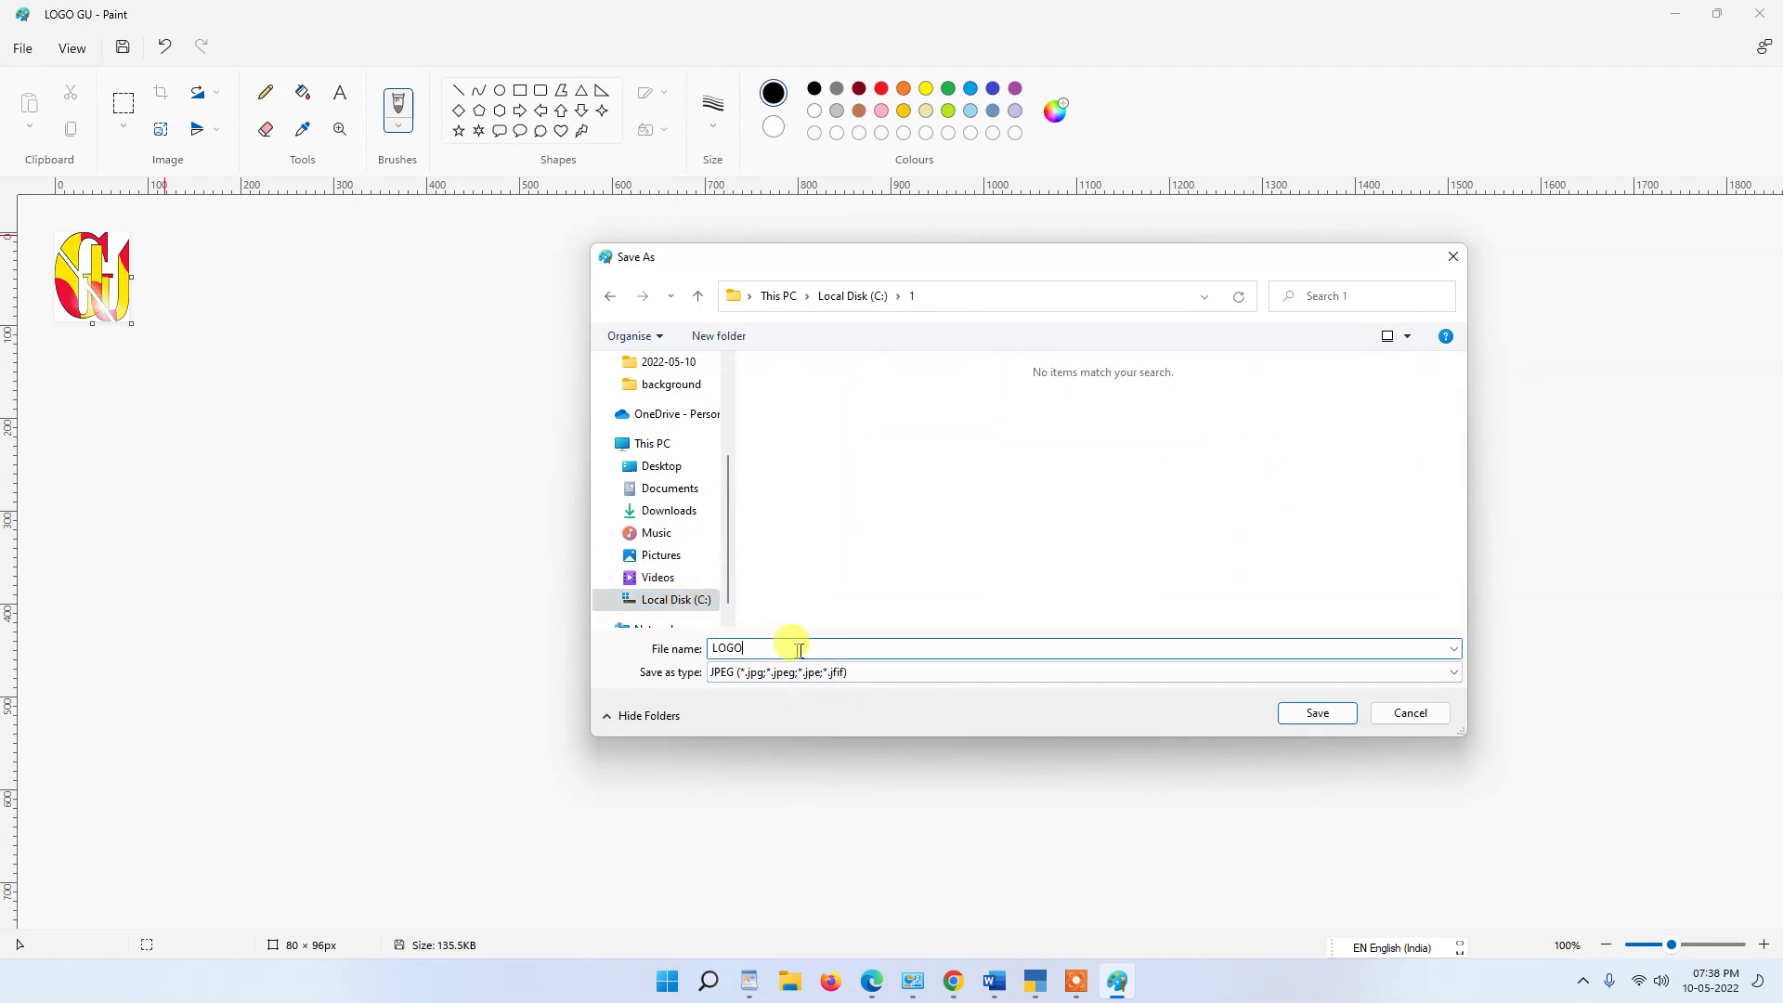
pyautogui.click(1311, 713)
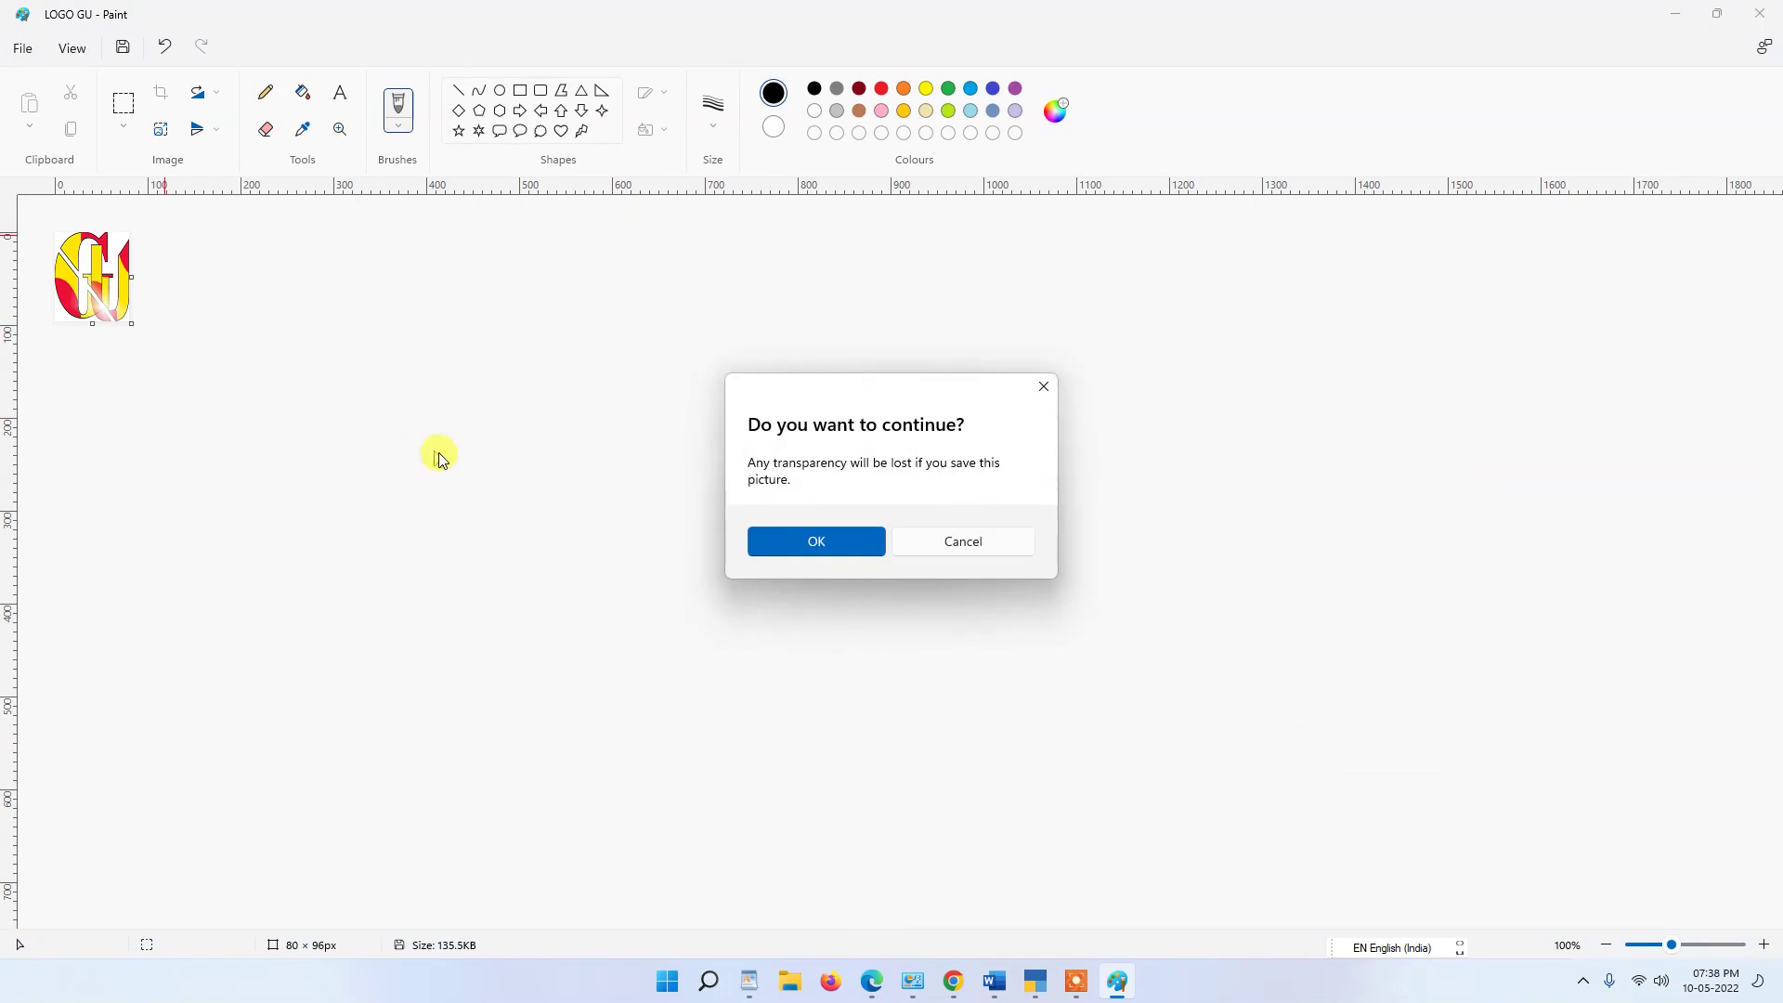
pyautogui.click(837, 548)
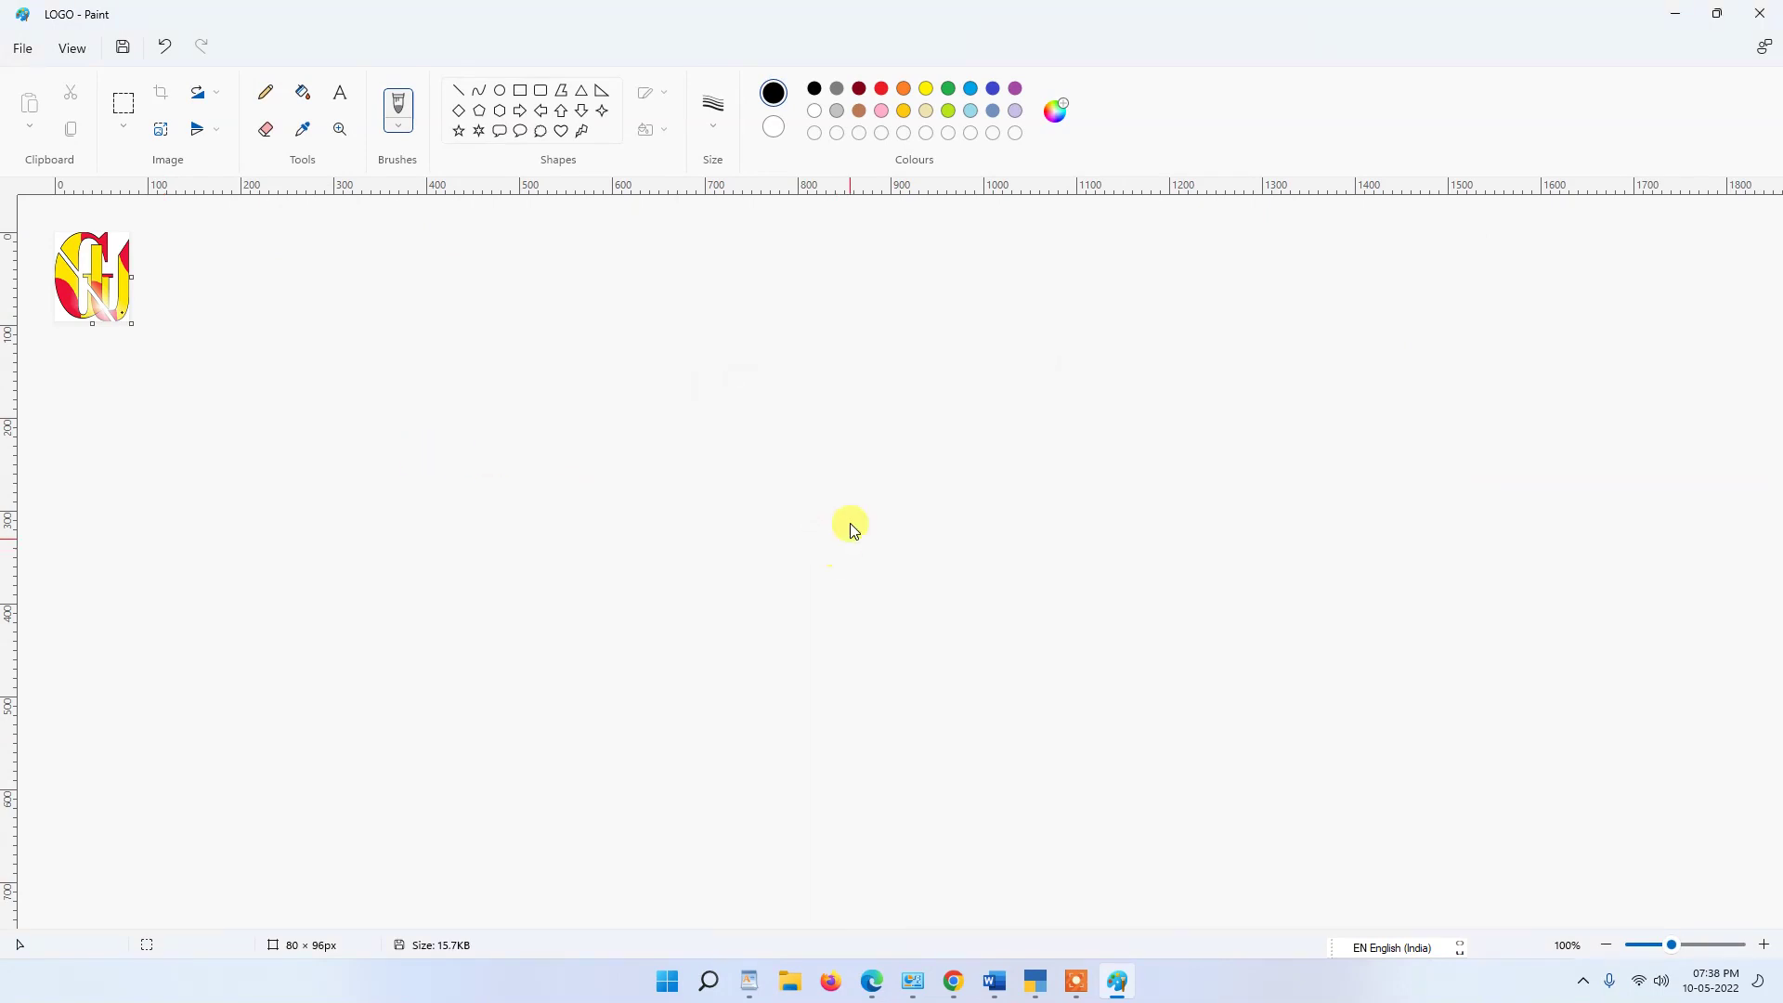
# - Minimise Paint and open the properties of the LOGO image in folder 1 on Local Disk (C:)
pyautogui.click(1675, 13)
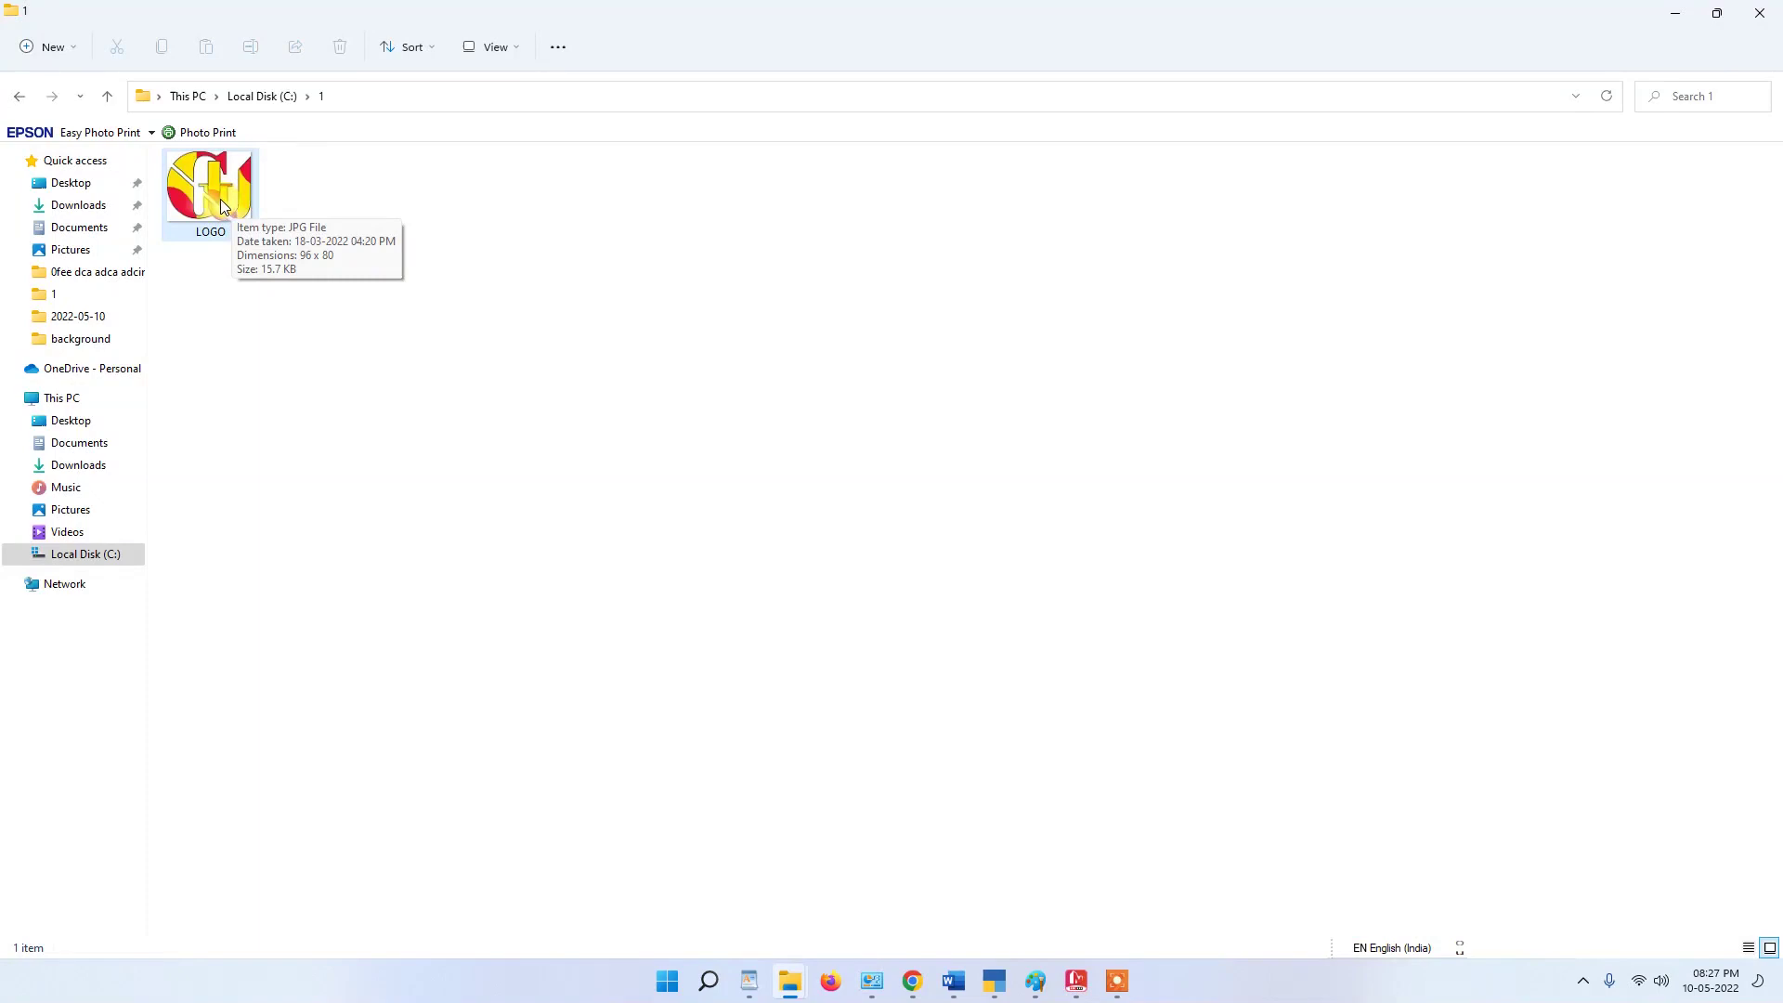
pyautogui.rightClick(222, 200)
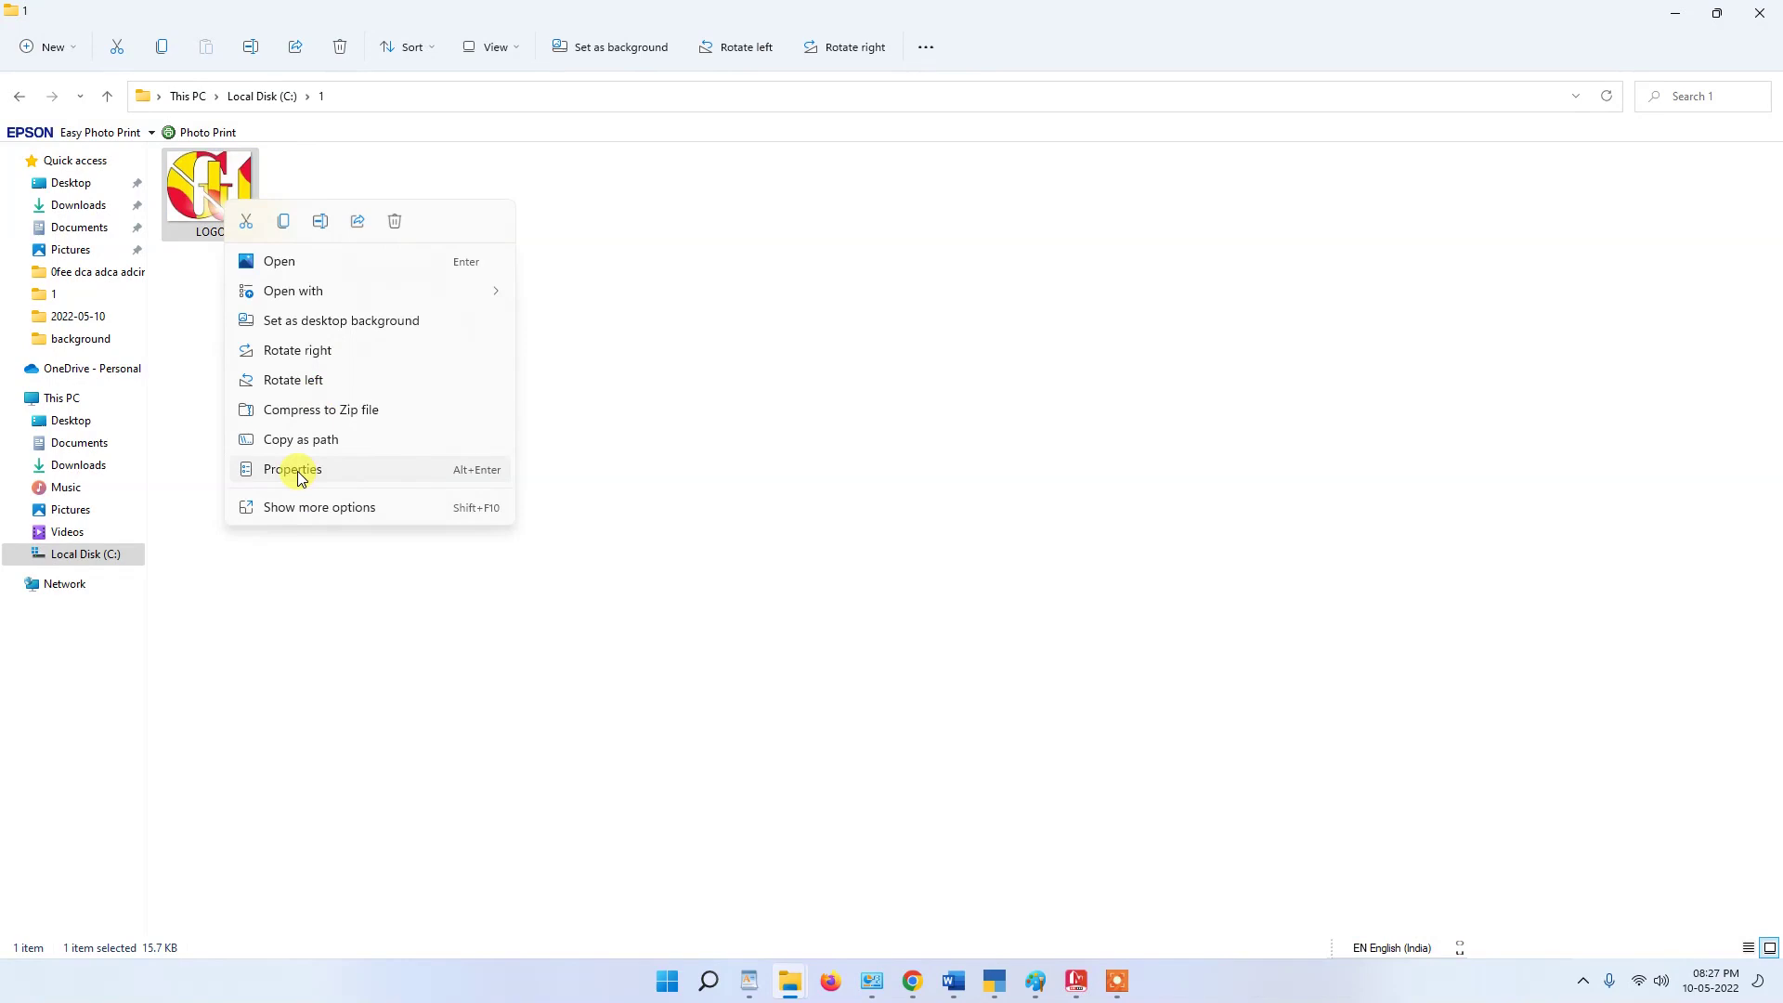
pyautogui.hotkey('ctrl', '4')
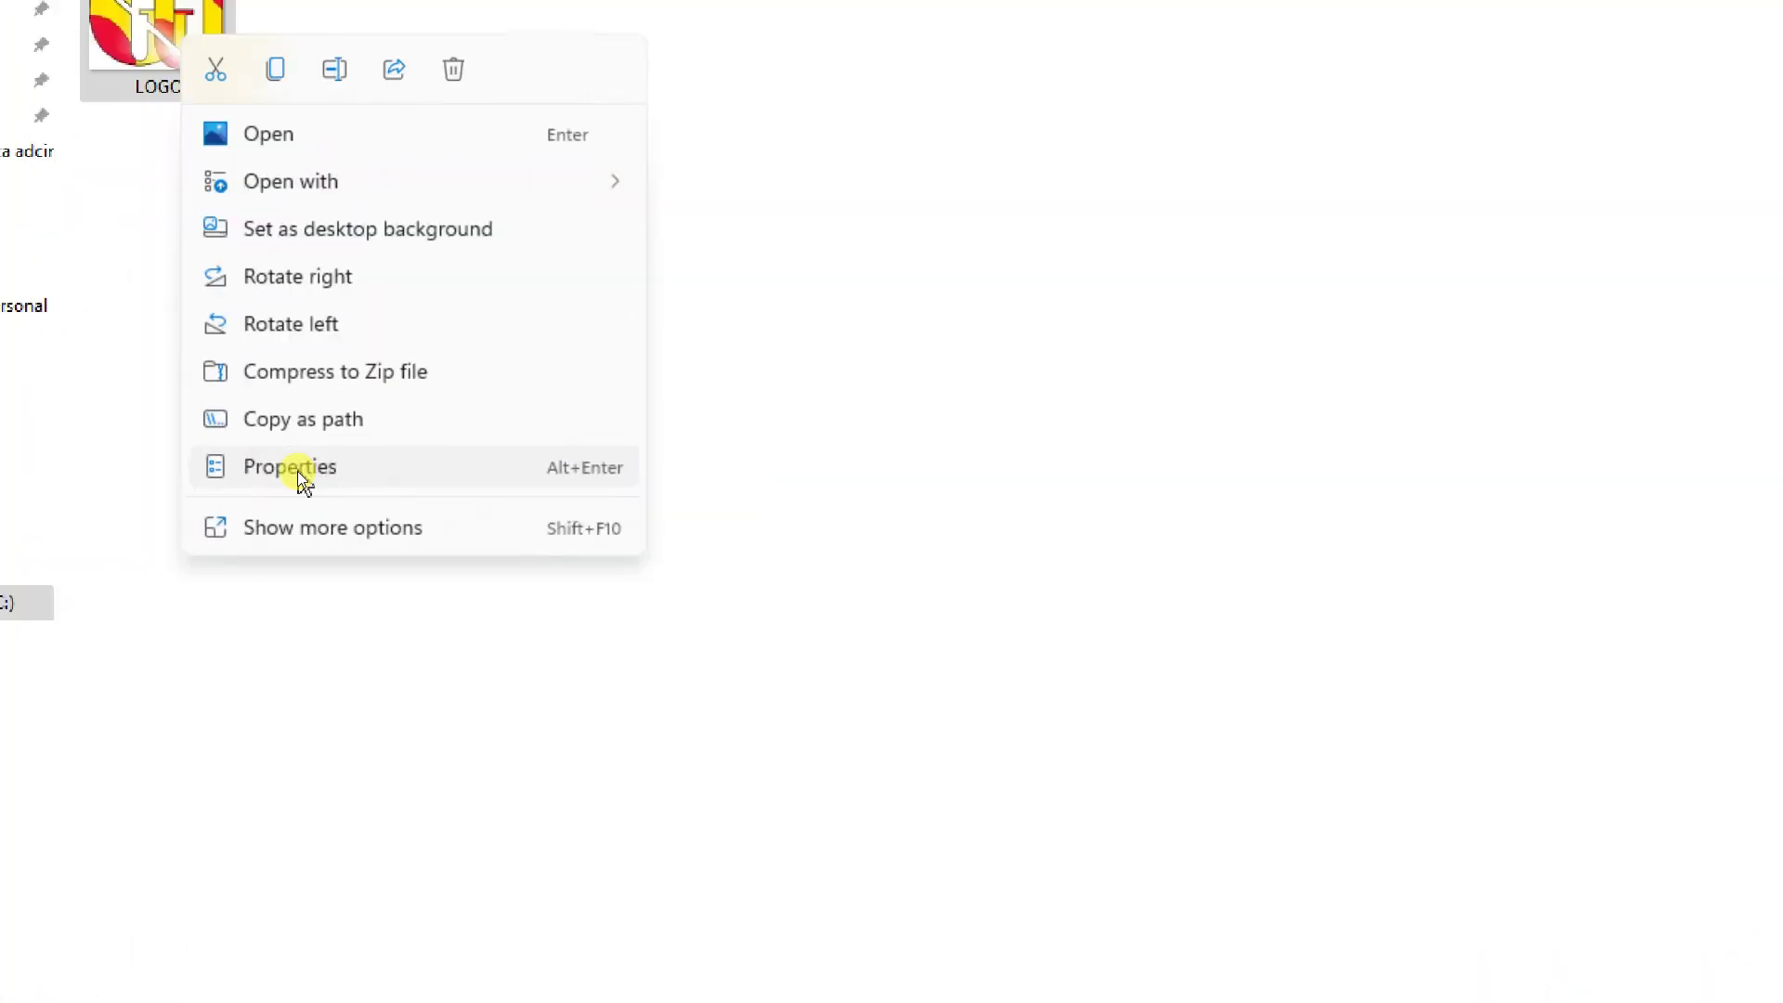
pyautogui.click(297, 471)
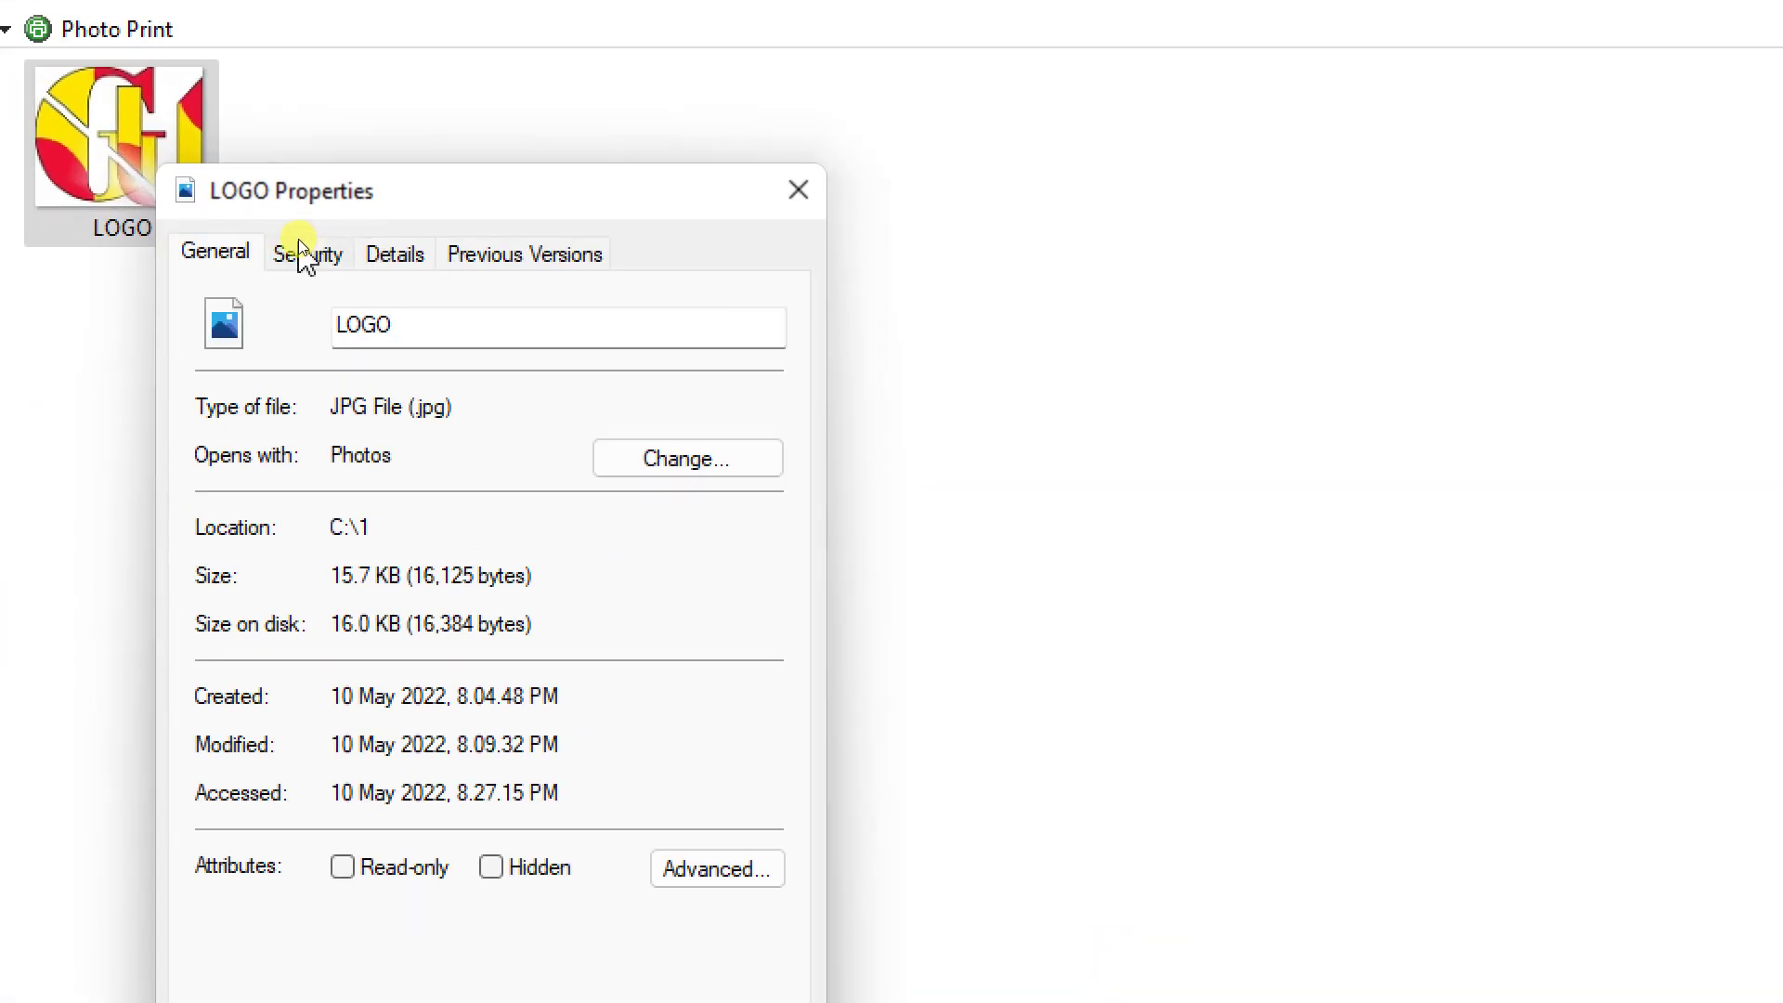
# - Copy the logo's full file path, C:\1\LOGO.jpg, from the object name in its security properties
pyautogui.click(298, 249)
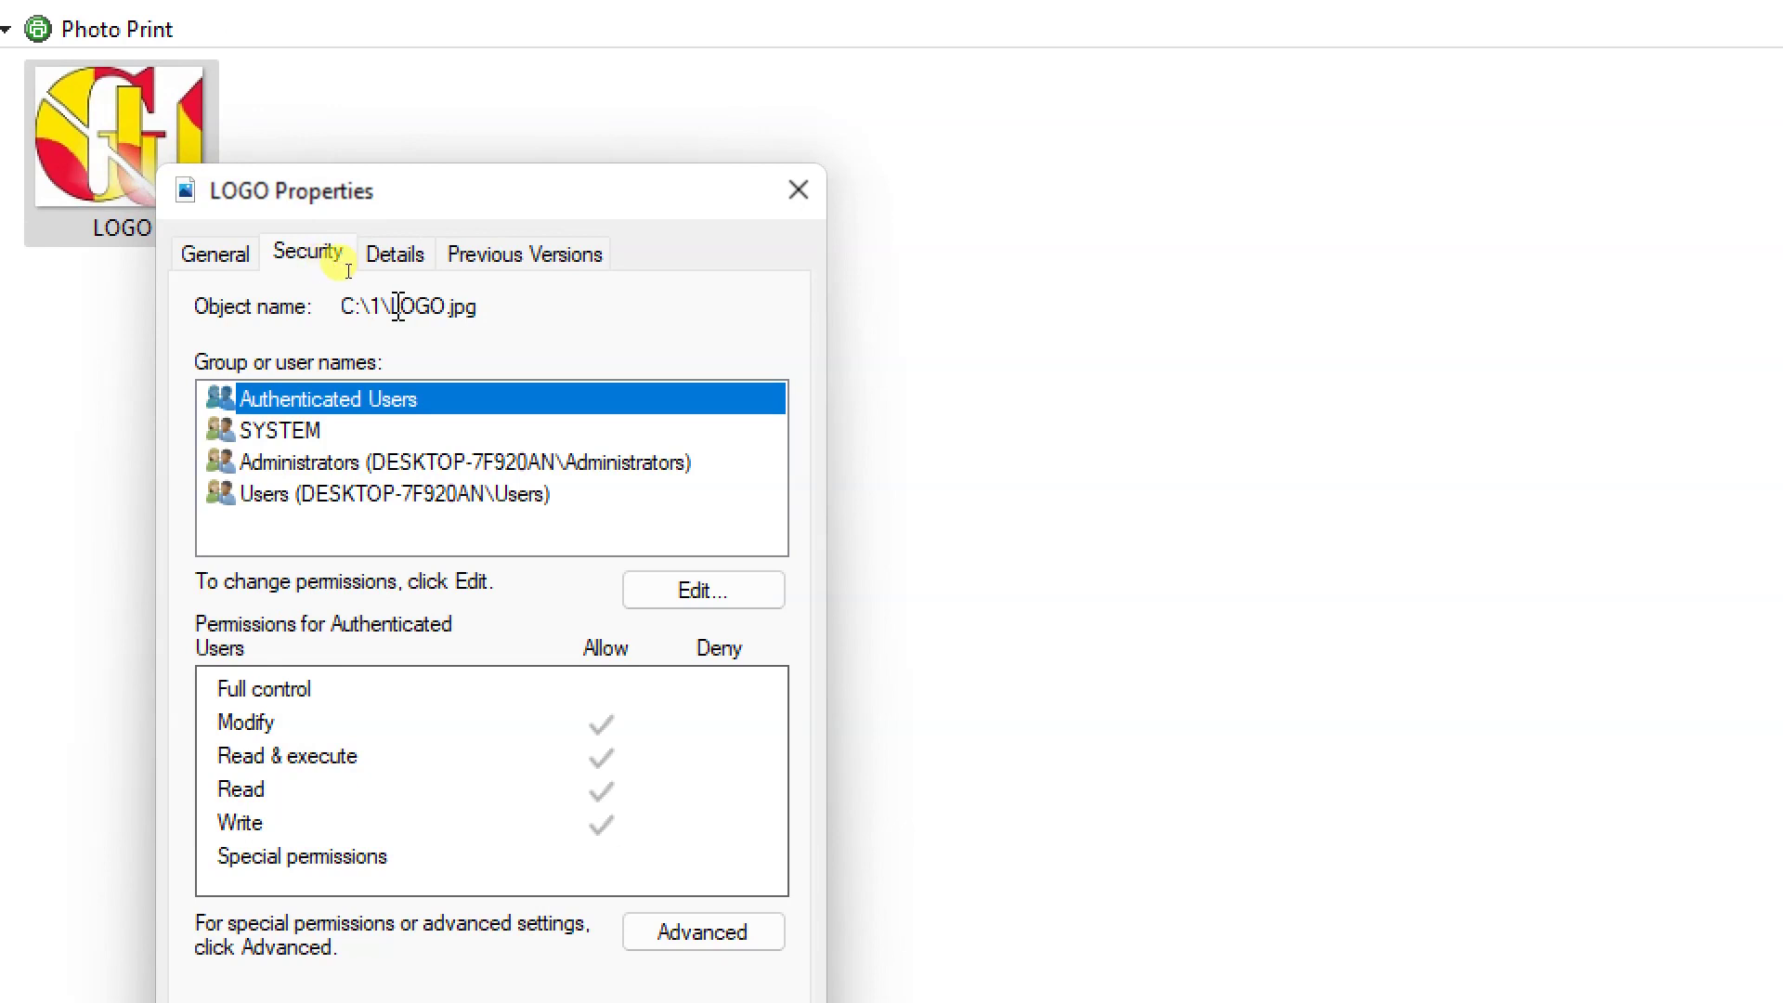
pyautogui.moveTo(479, 306); pyautogui.dragTo(346, 306)
pyautogui.rightClick(354, 311)
pyautogui.press('Down')
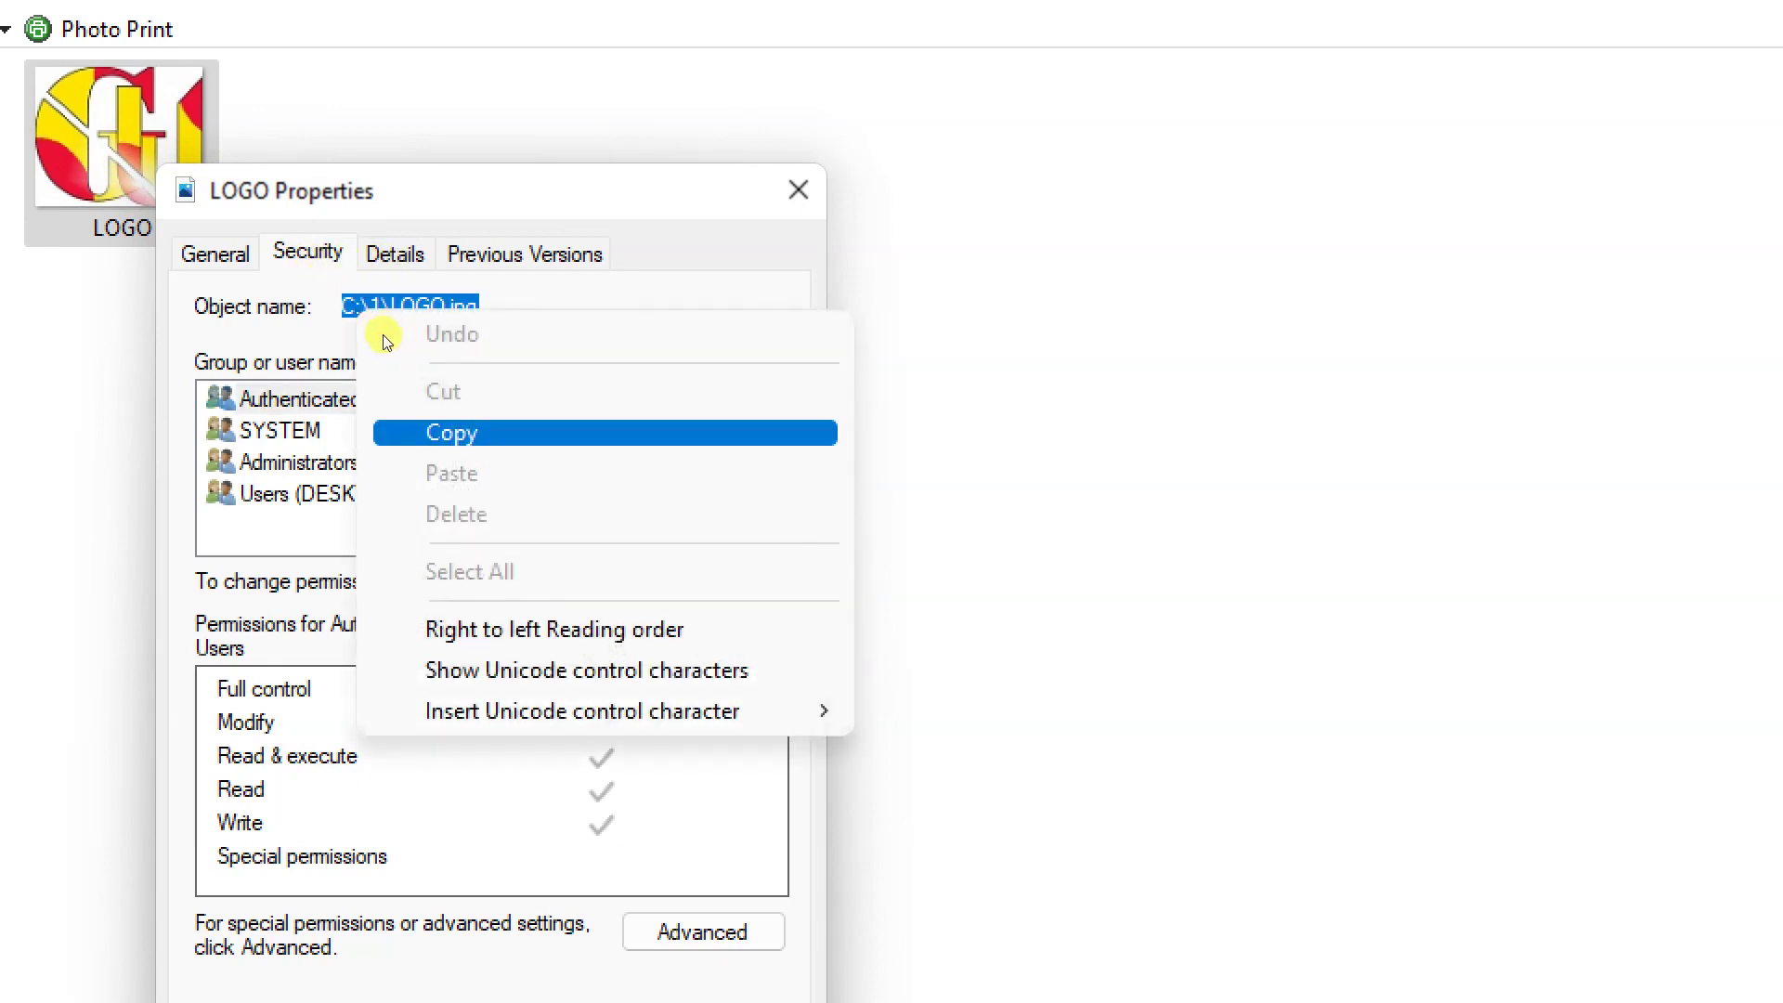
pyautogui.press('Return')
pyautogui.hotkey('ctrl', '4')
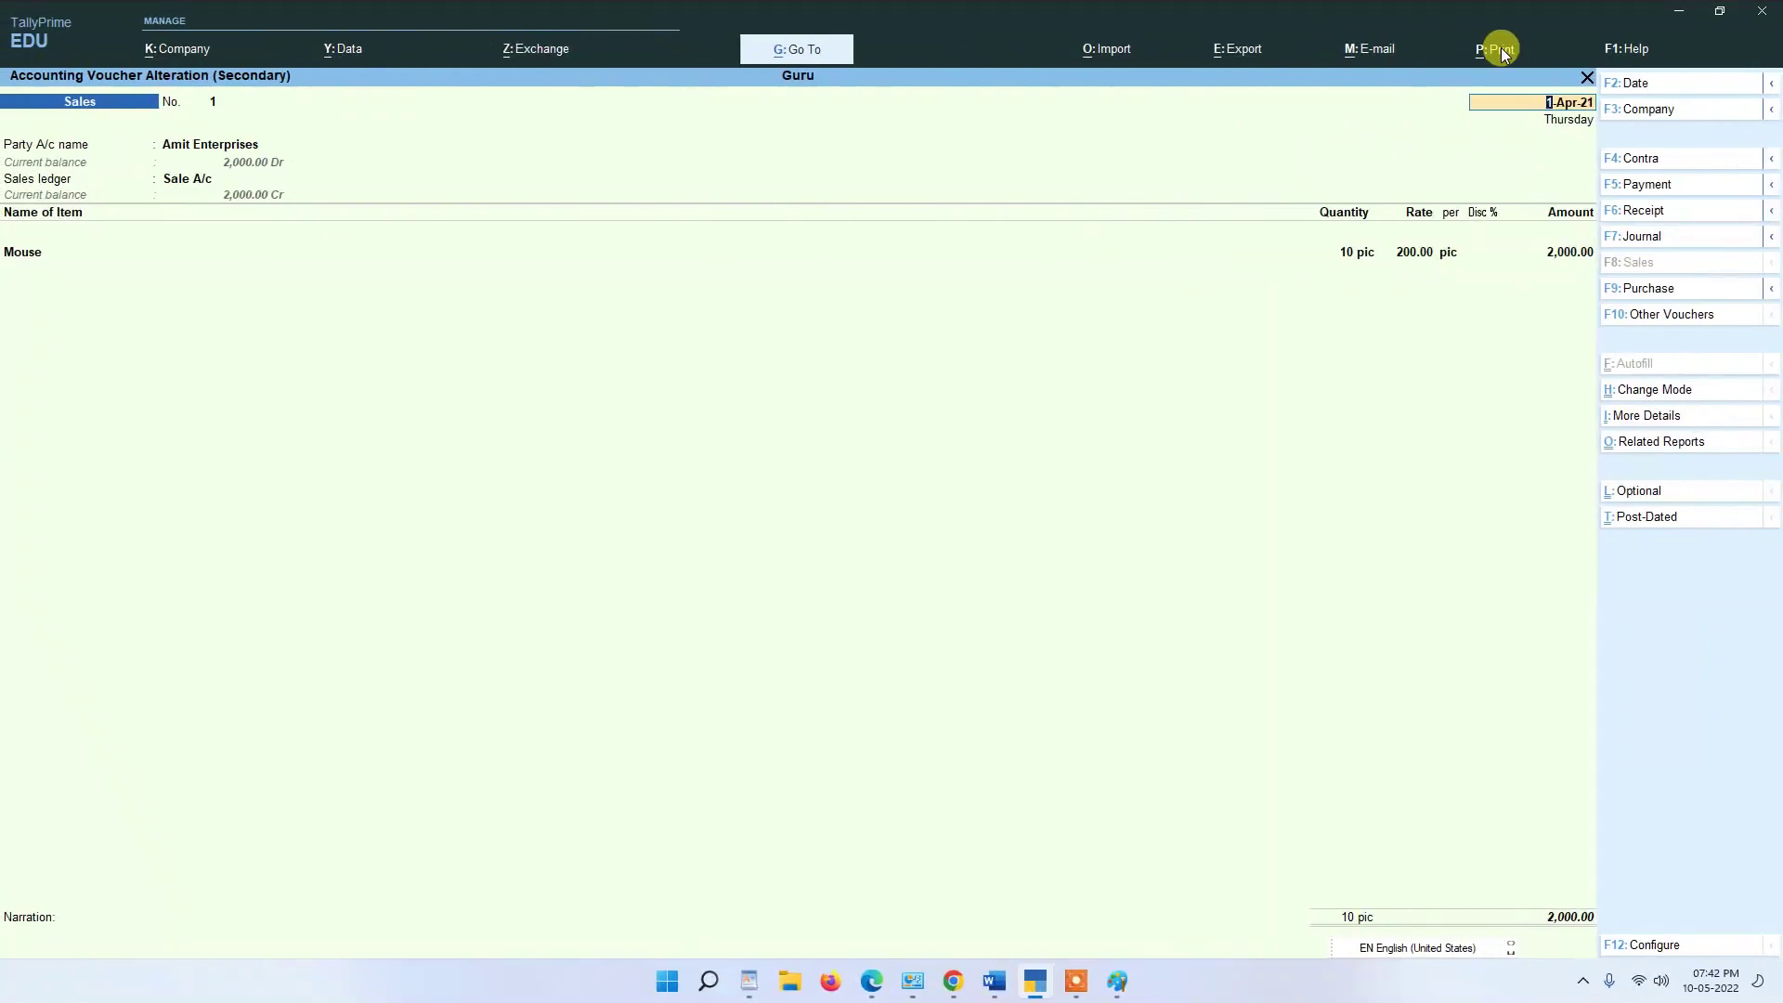
# - Switch to TallyPrime and, in the sales voucher's print configuration, find the company logo option and set it to Yes
pyautogui.click(1500, 48)
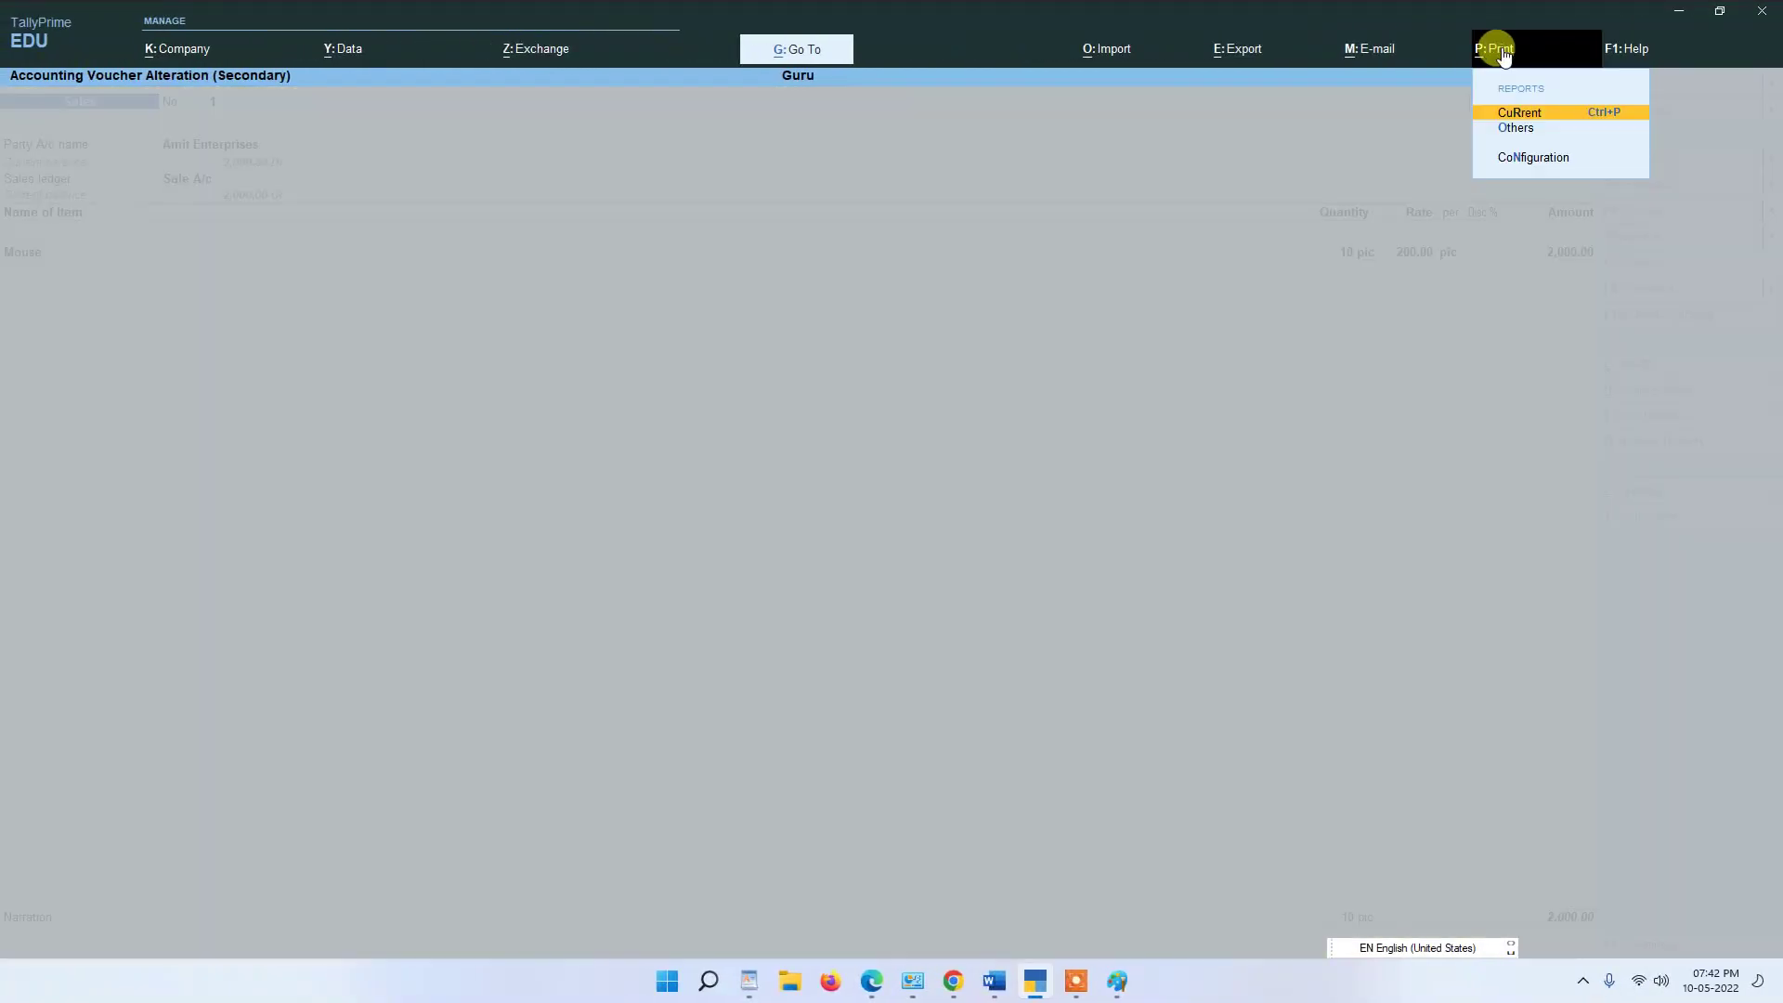
pyautogui.click(1530, 157)
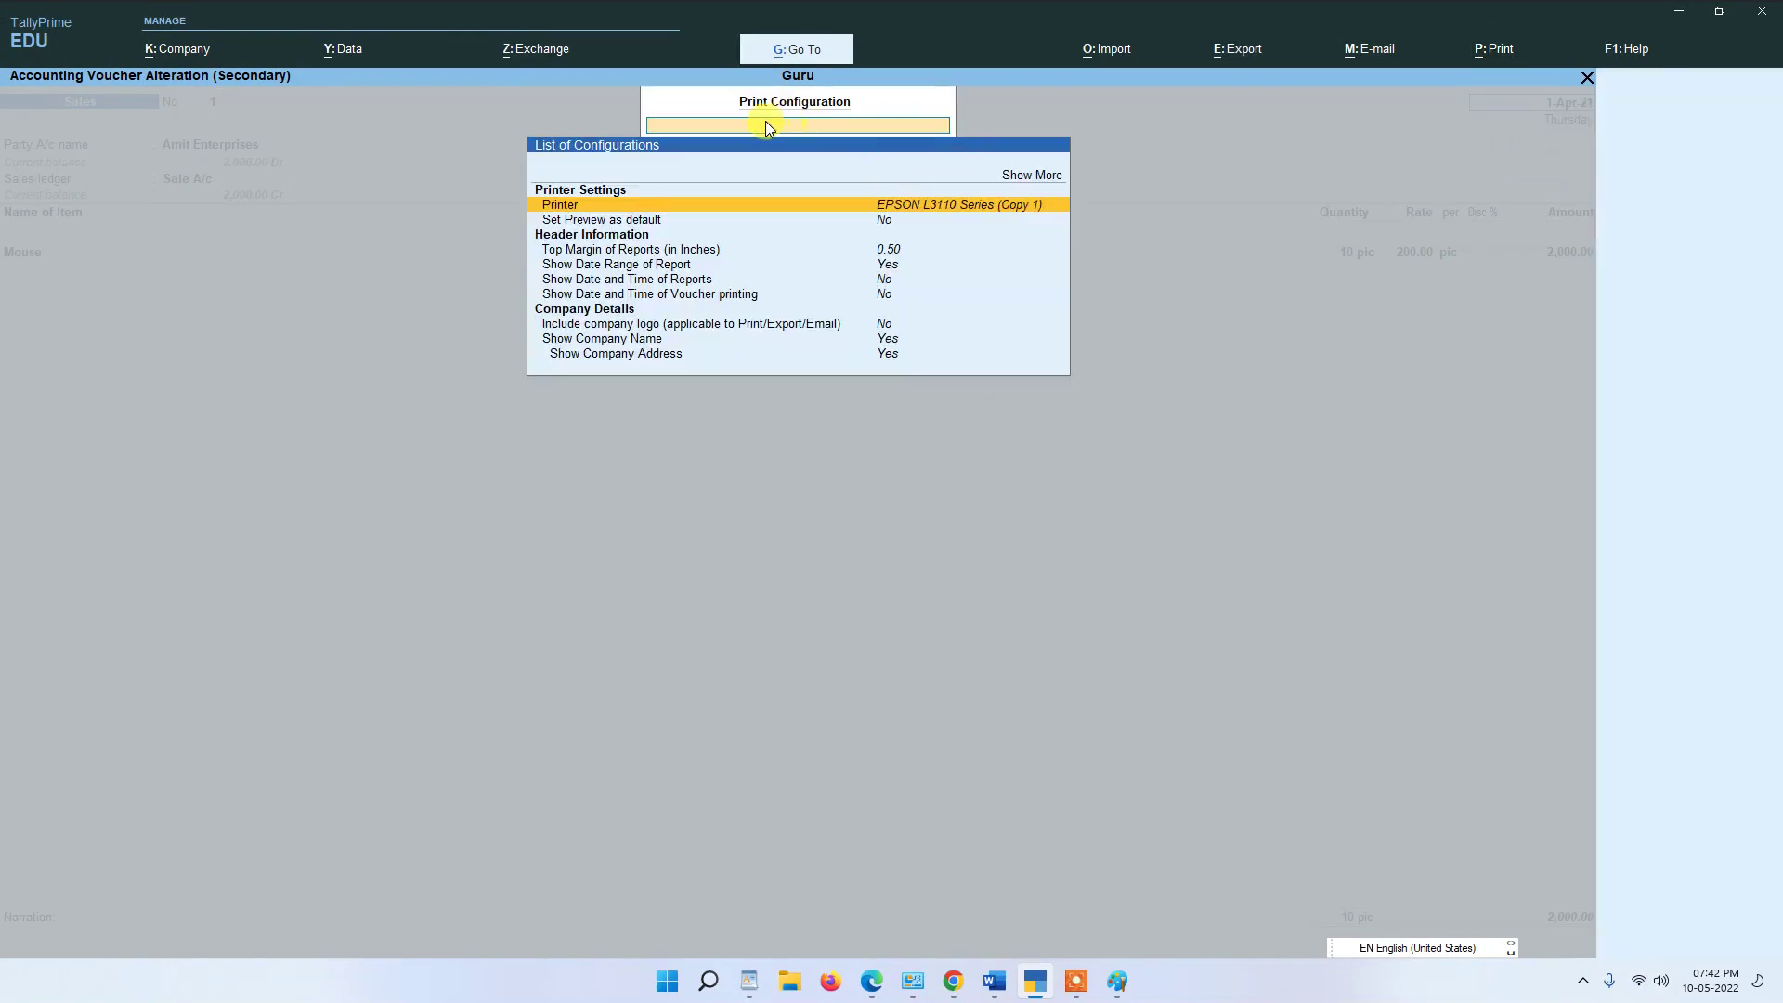
pyautogui.write('logo')
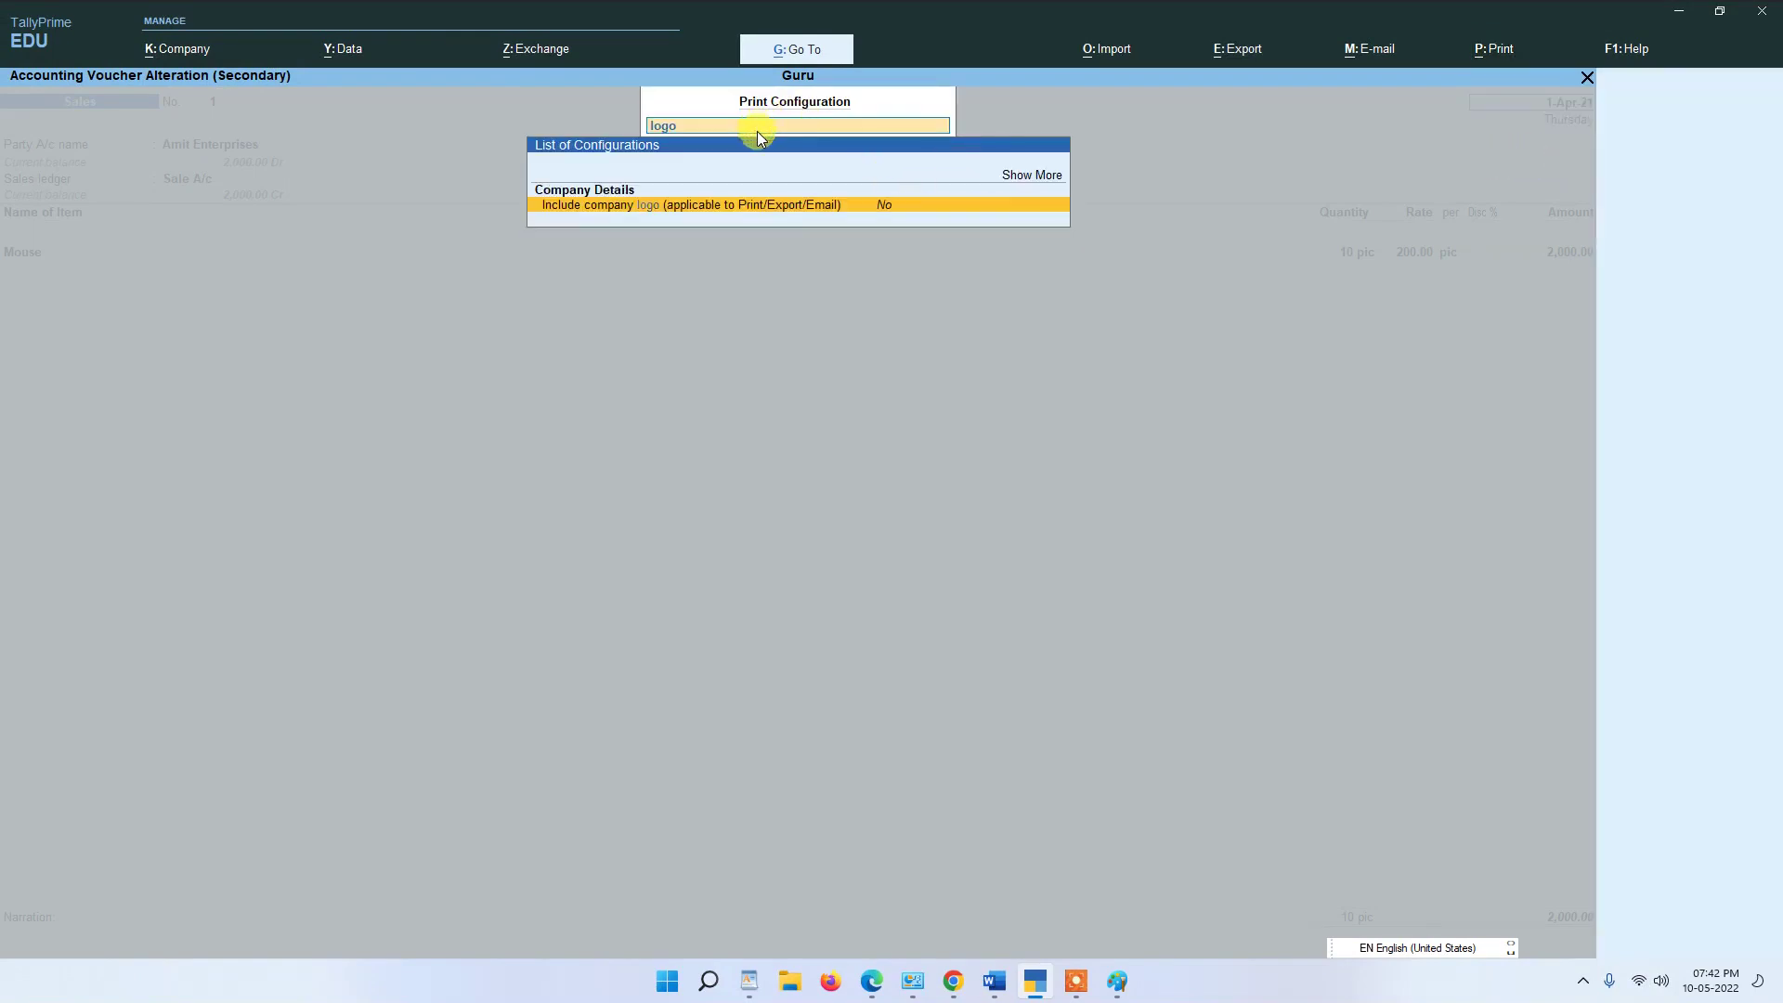
pyautogui.click(758, 206)
pyautogui.write('y')
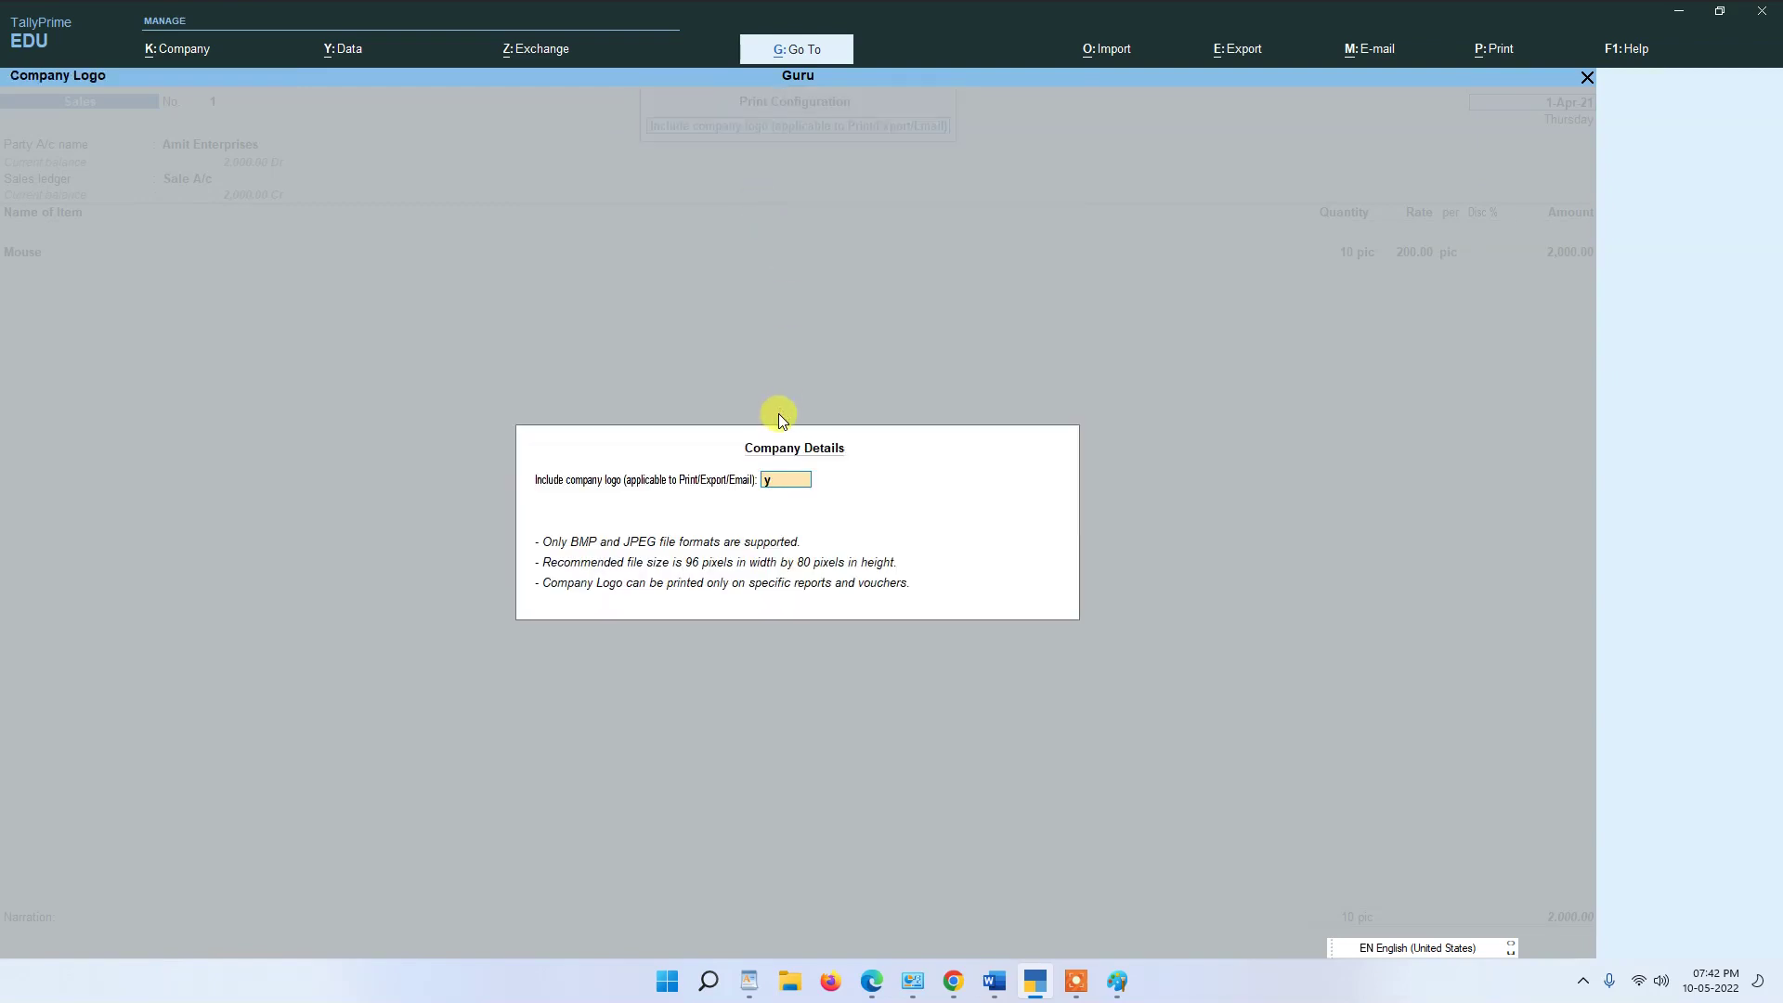
pyautogui.press('Return')
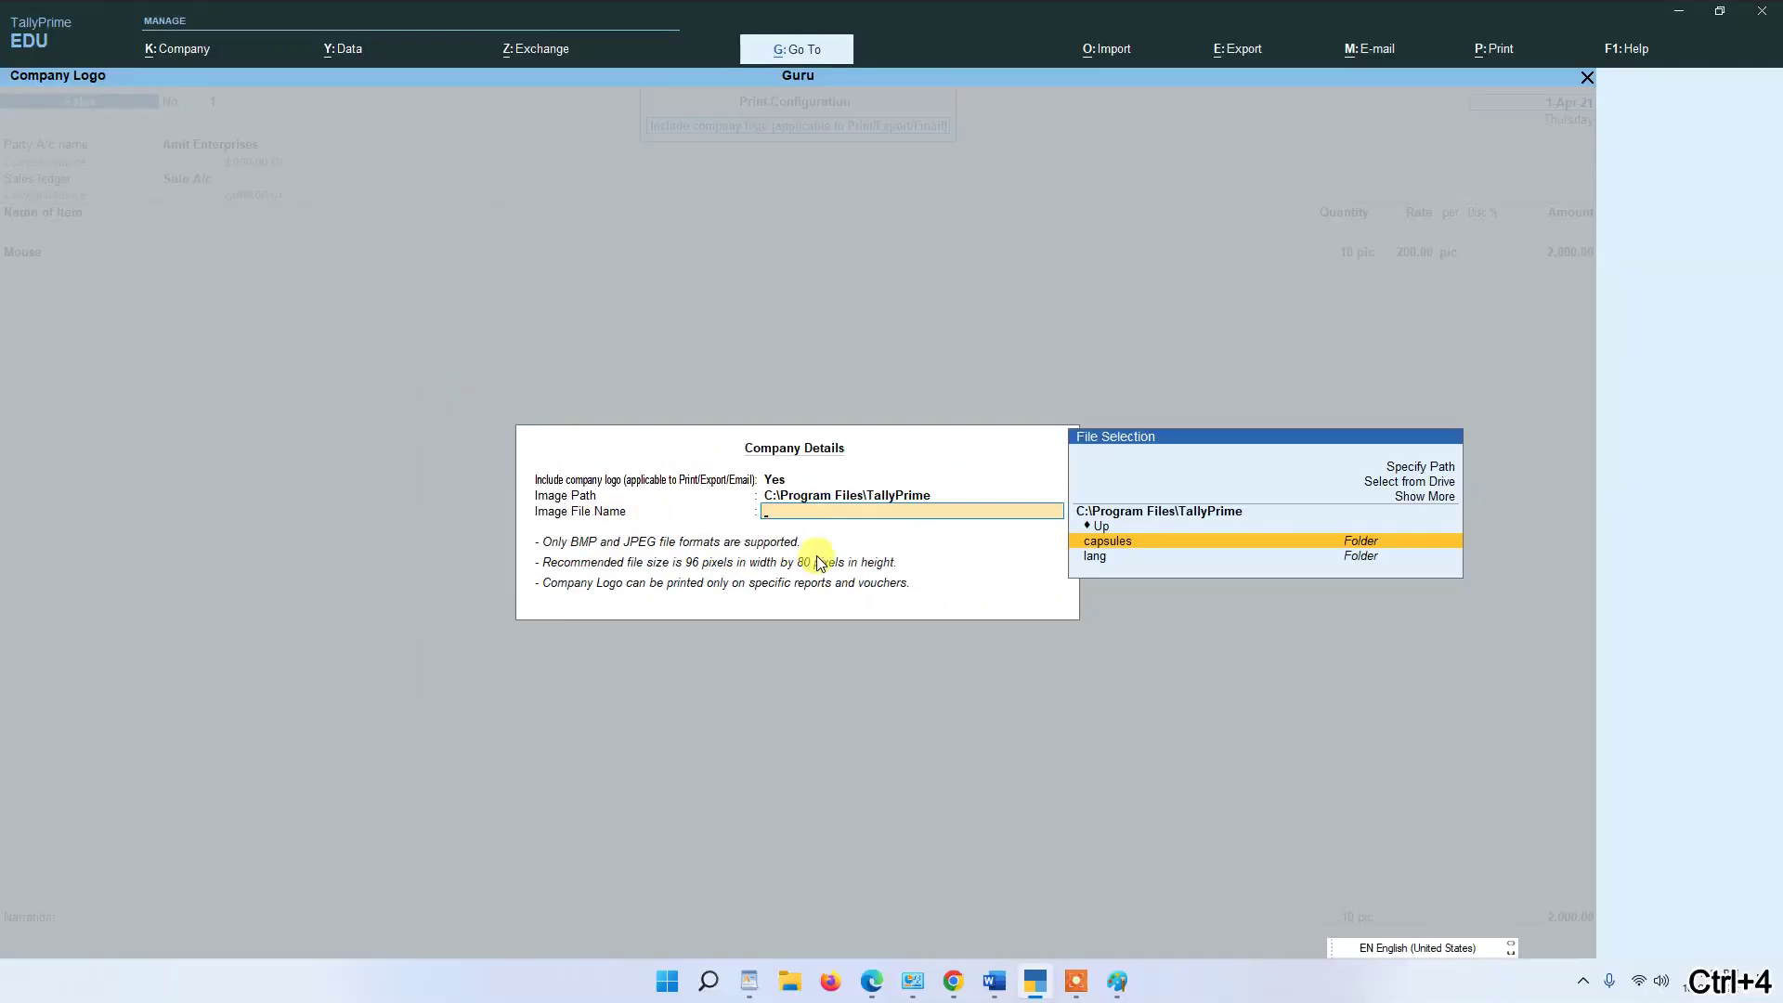
# - Set the company logo's image file to the copied path C:\1\LOGO.jpg and accept the company details
pyautogui.hotkey('ctrl', 'b')
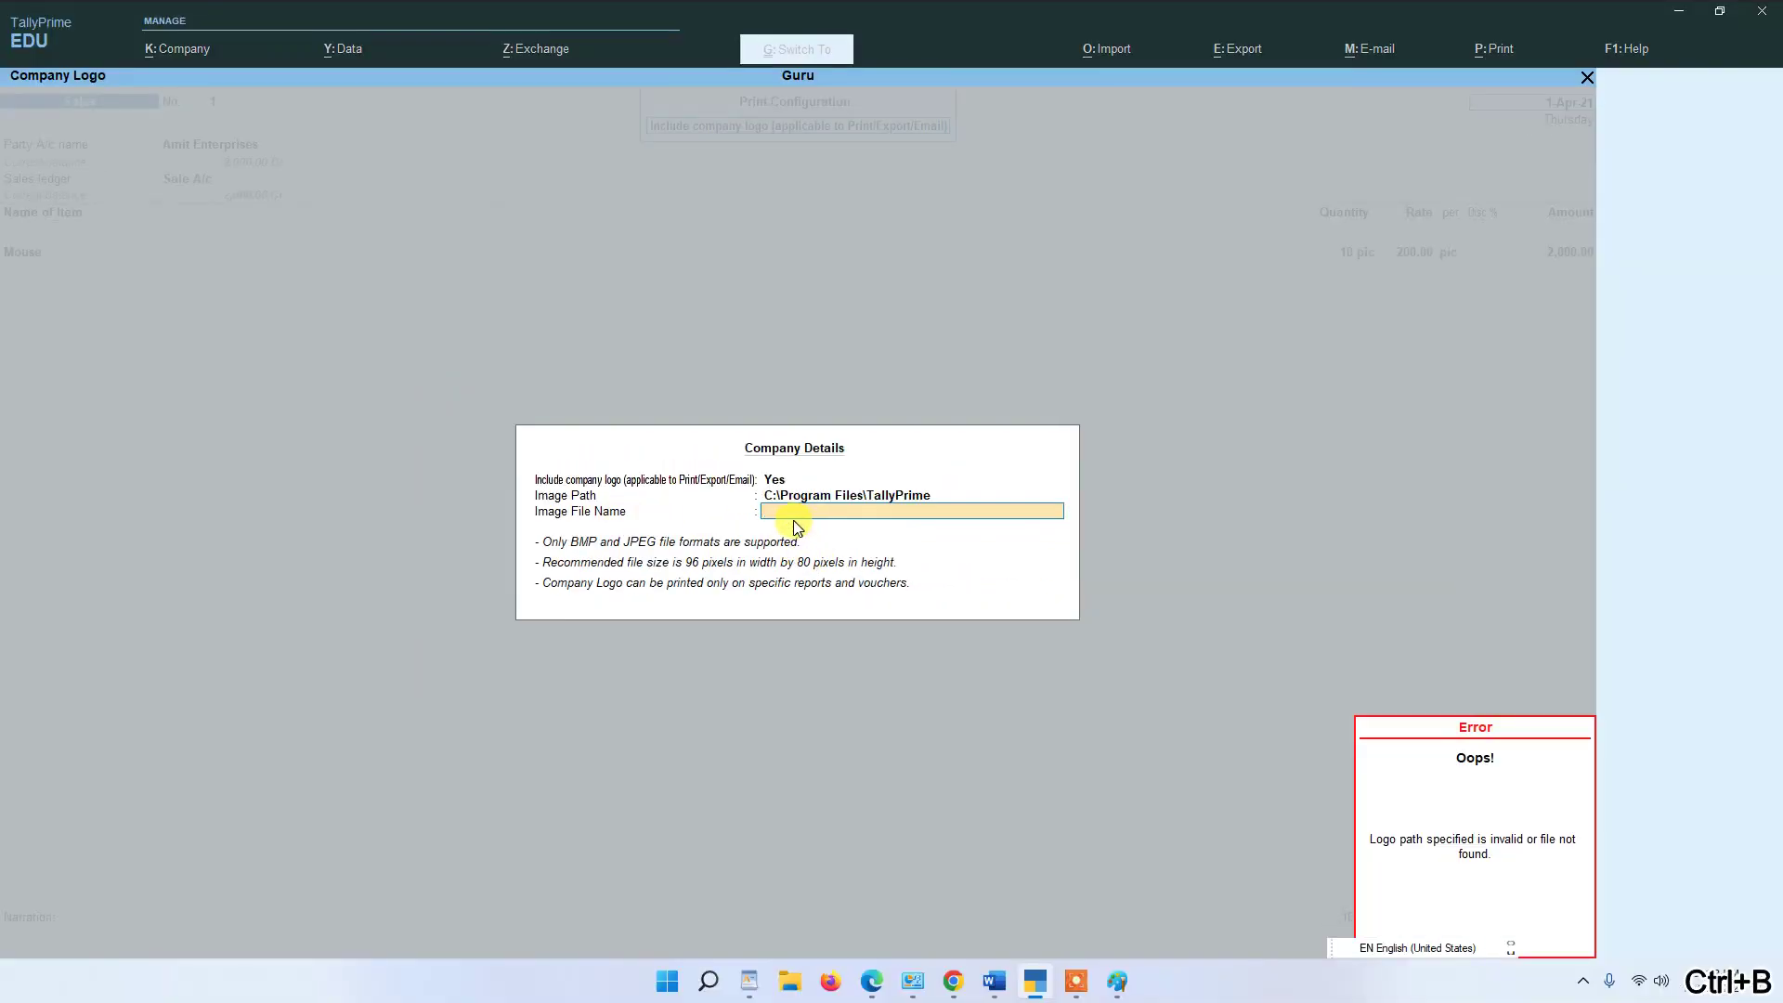
pyautogui.hotkey('ctrl', 'b')
pyautogui.hotkey('ctrl', 'v')
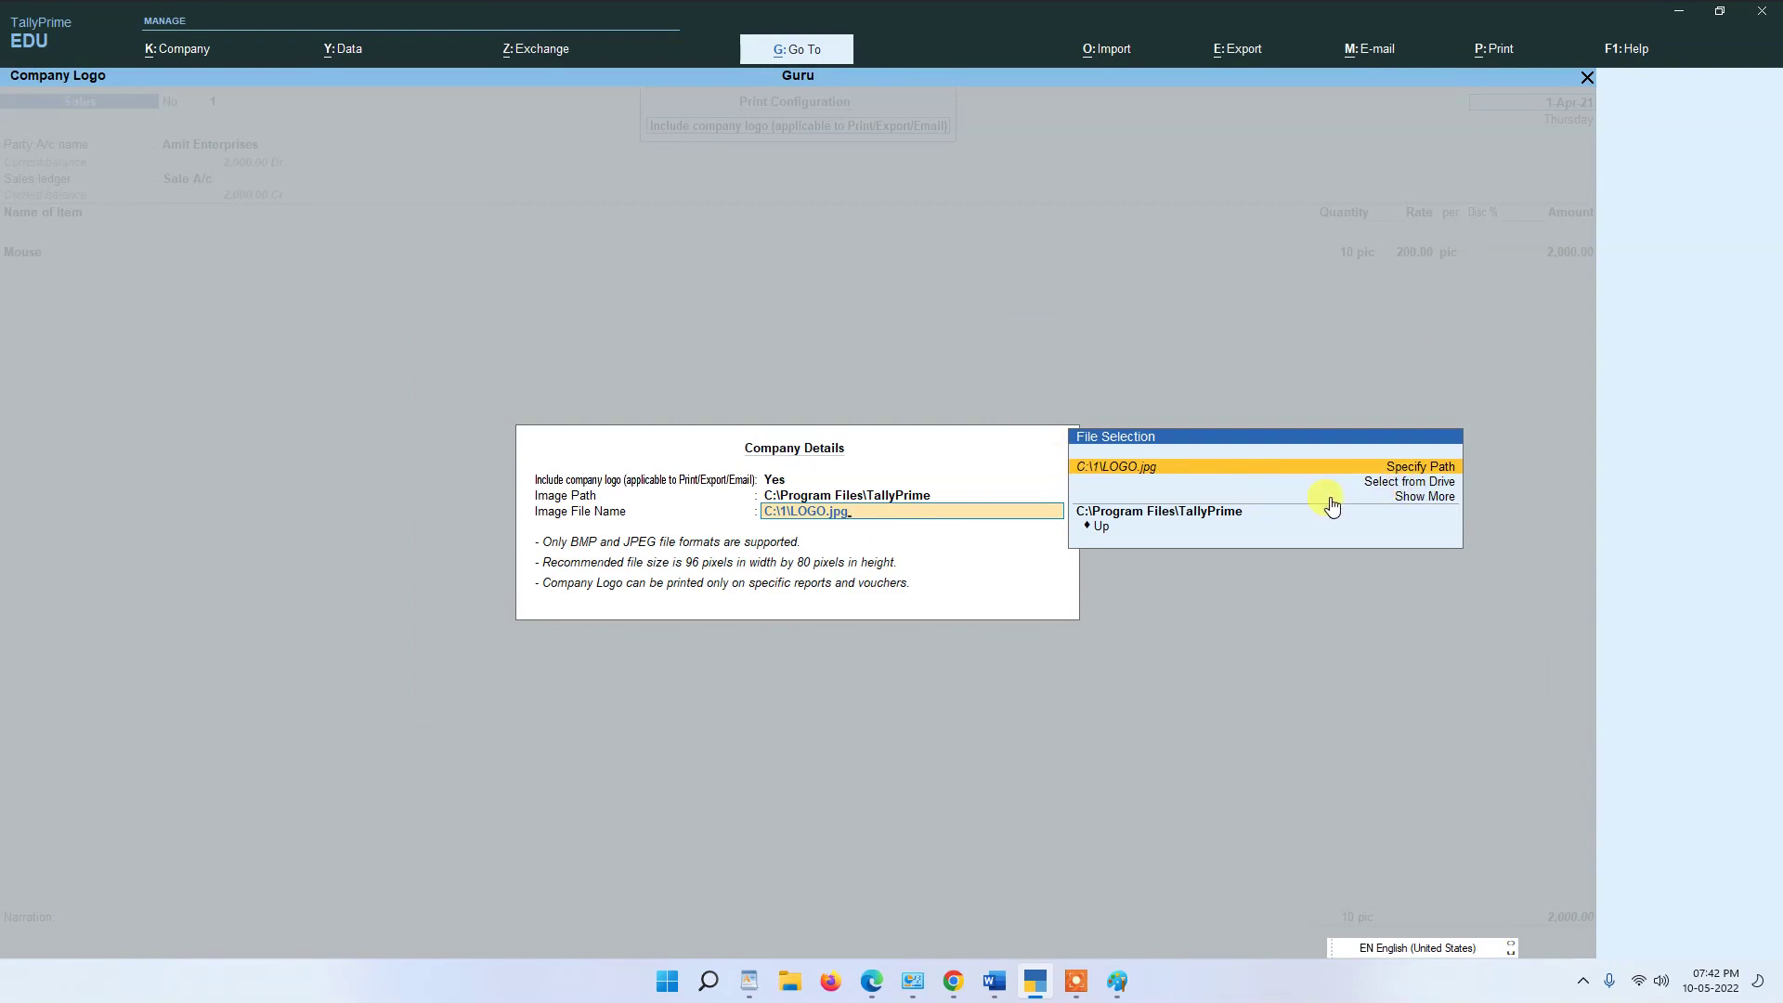
pyautogui.click(817, 525)
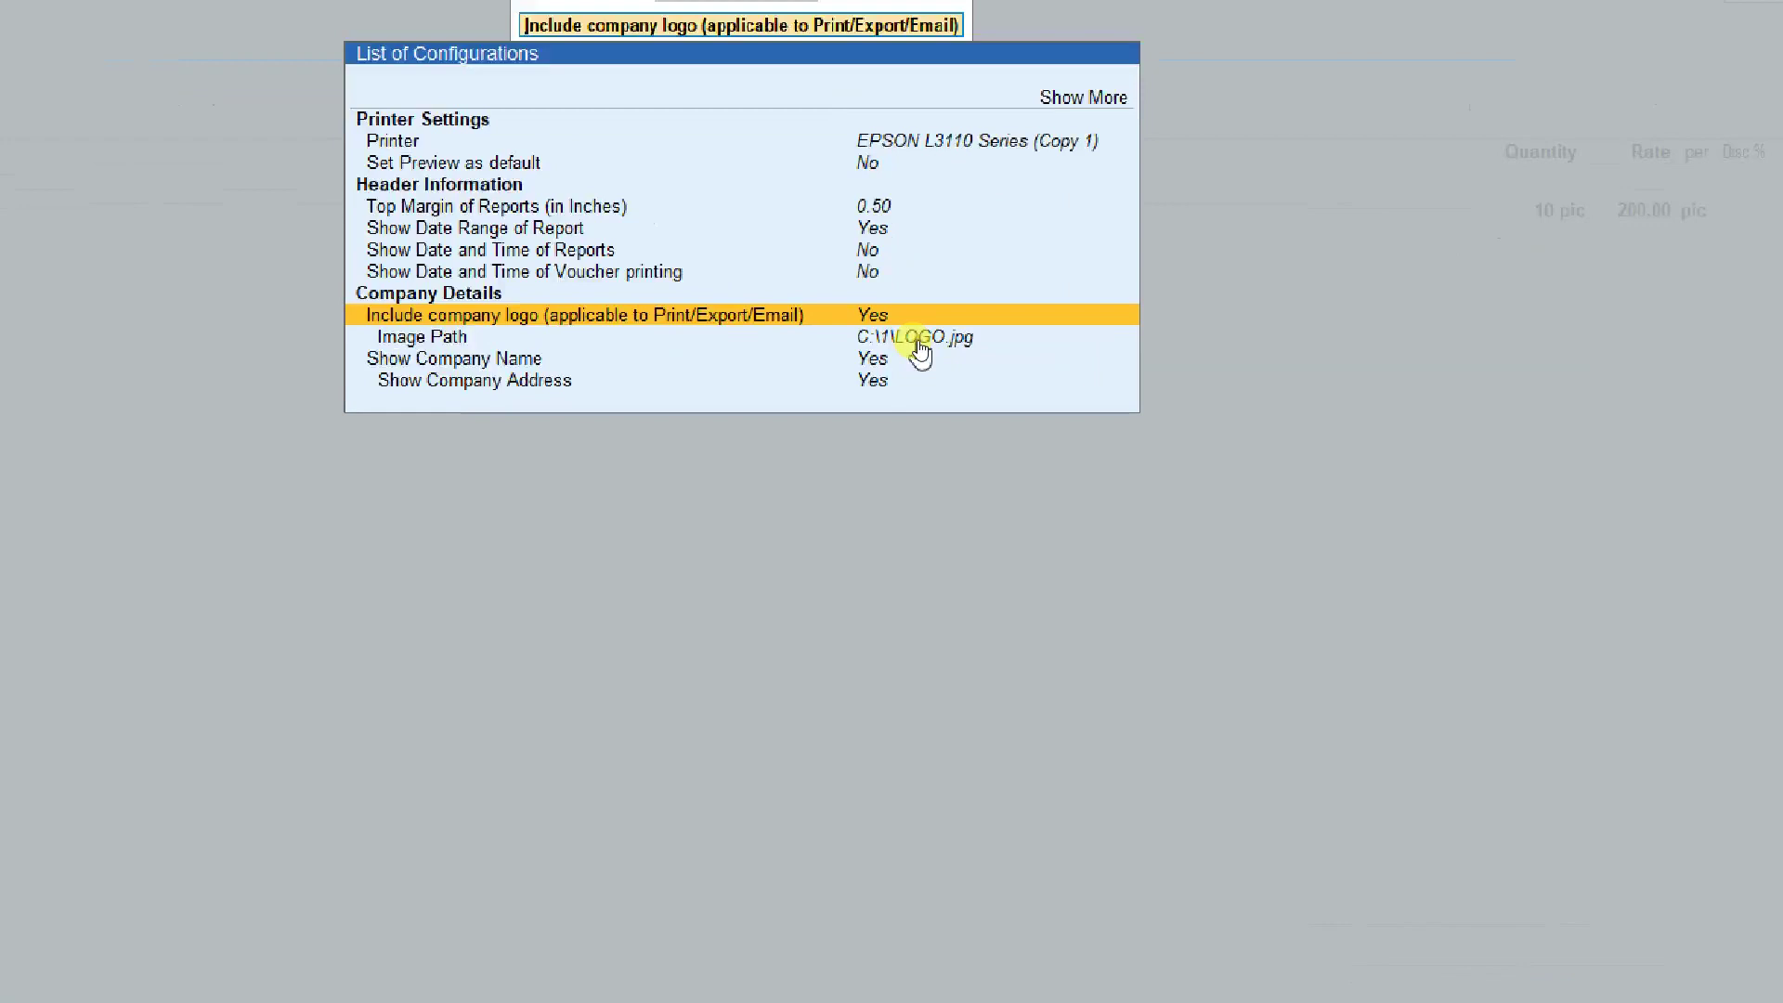
pyautogui.hotkey('ctrl', '4')
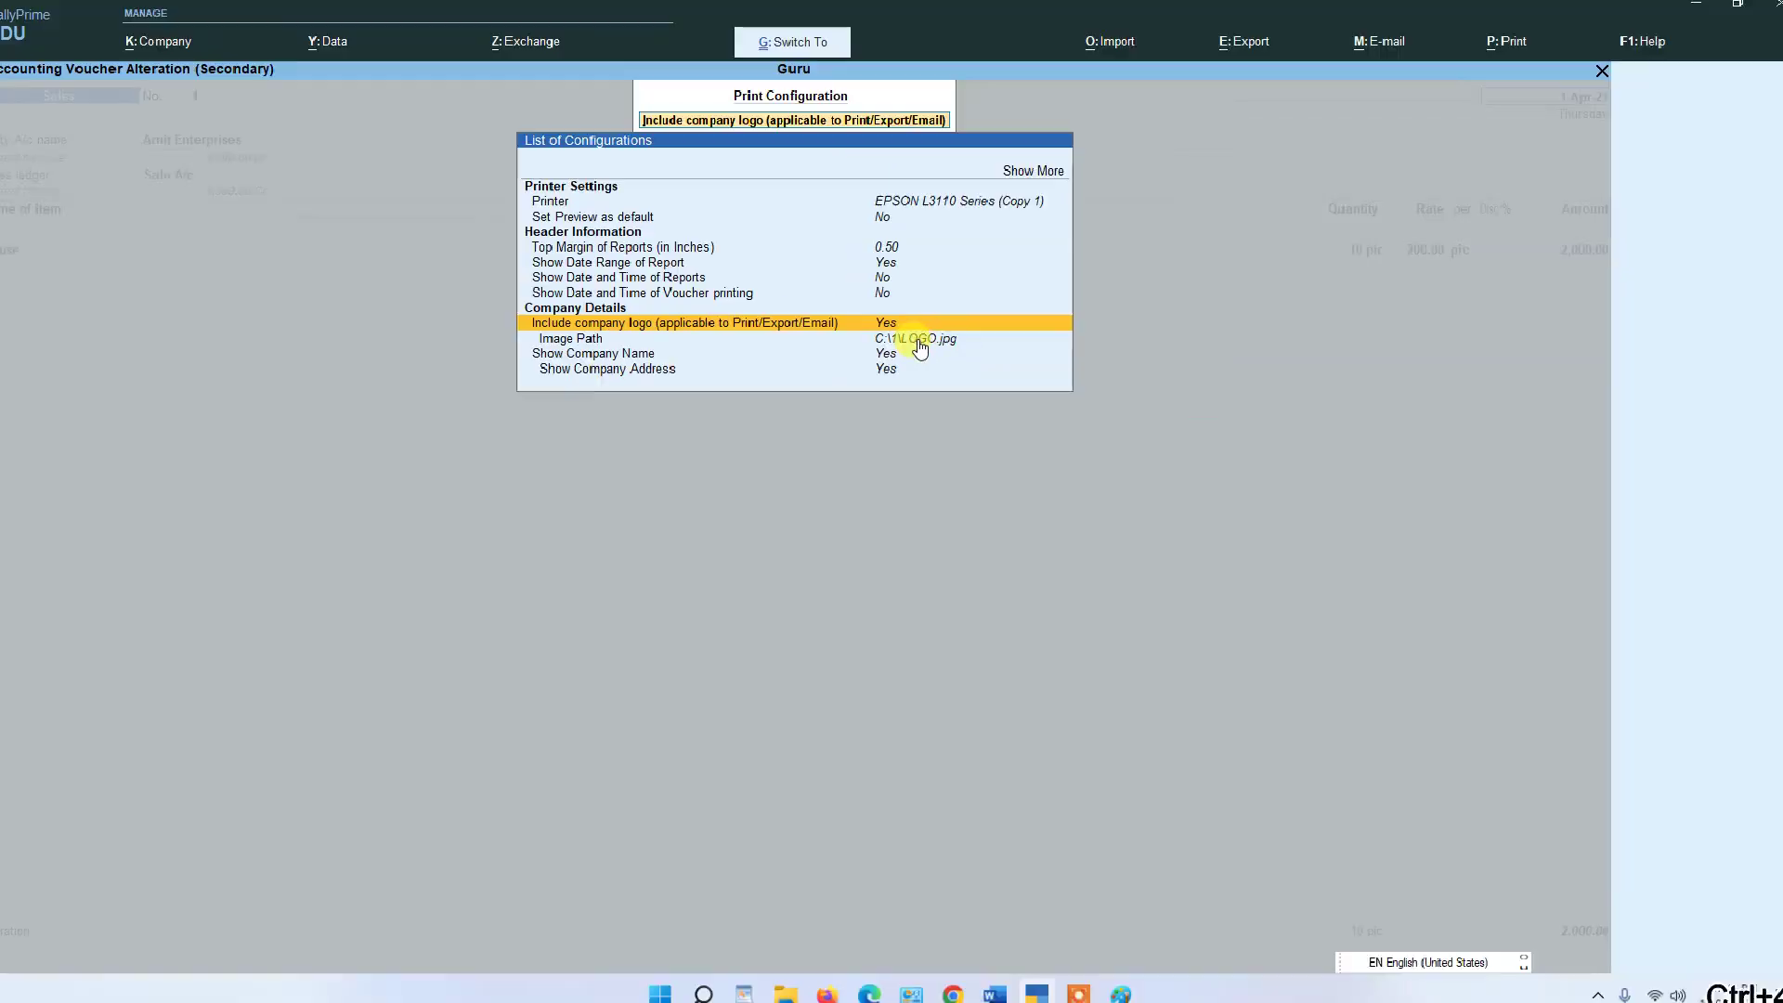
# - Close the print configuration and leave the voucher and Day Book to return to the Gateway of Tally, without quitting
pyautogui.press('Escape')
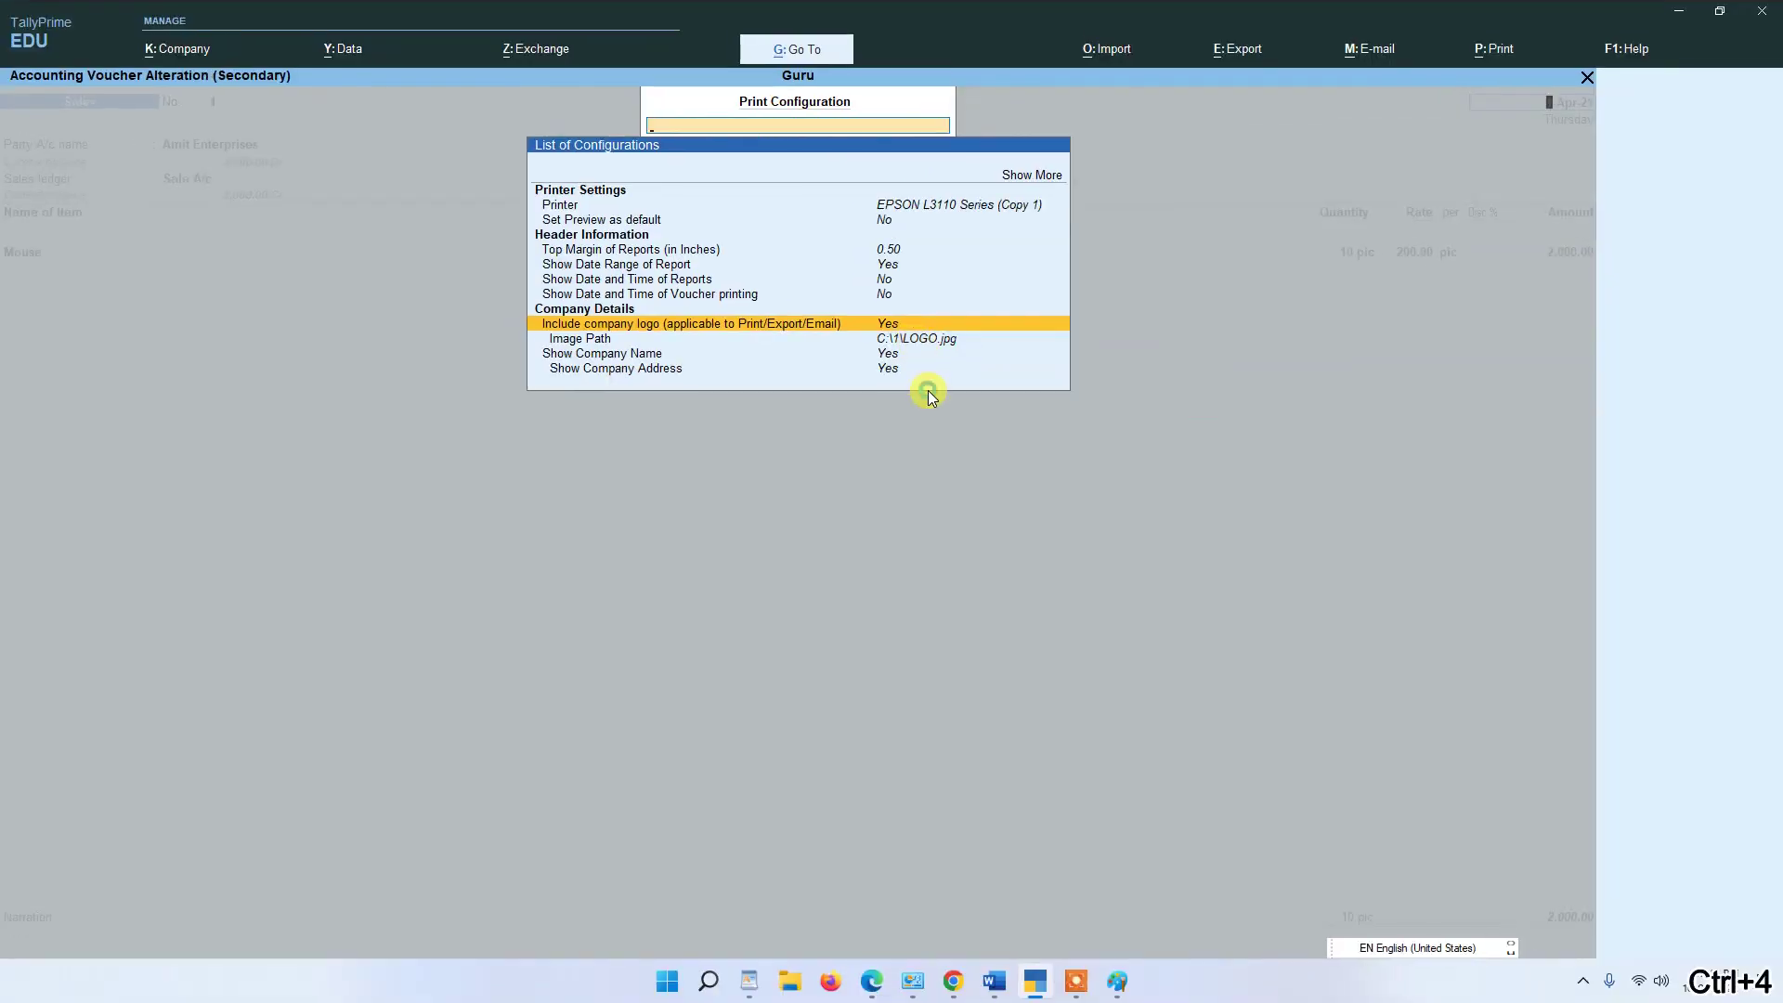
pyautogui.press('BackSpace')
pyautogui.press('Escape')
pyautogui.press('y')
pyautogui.press('Escape')
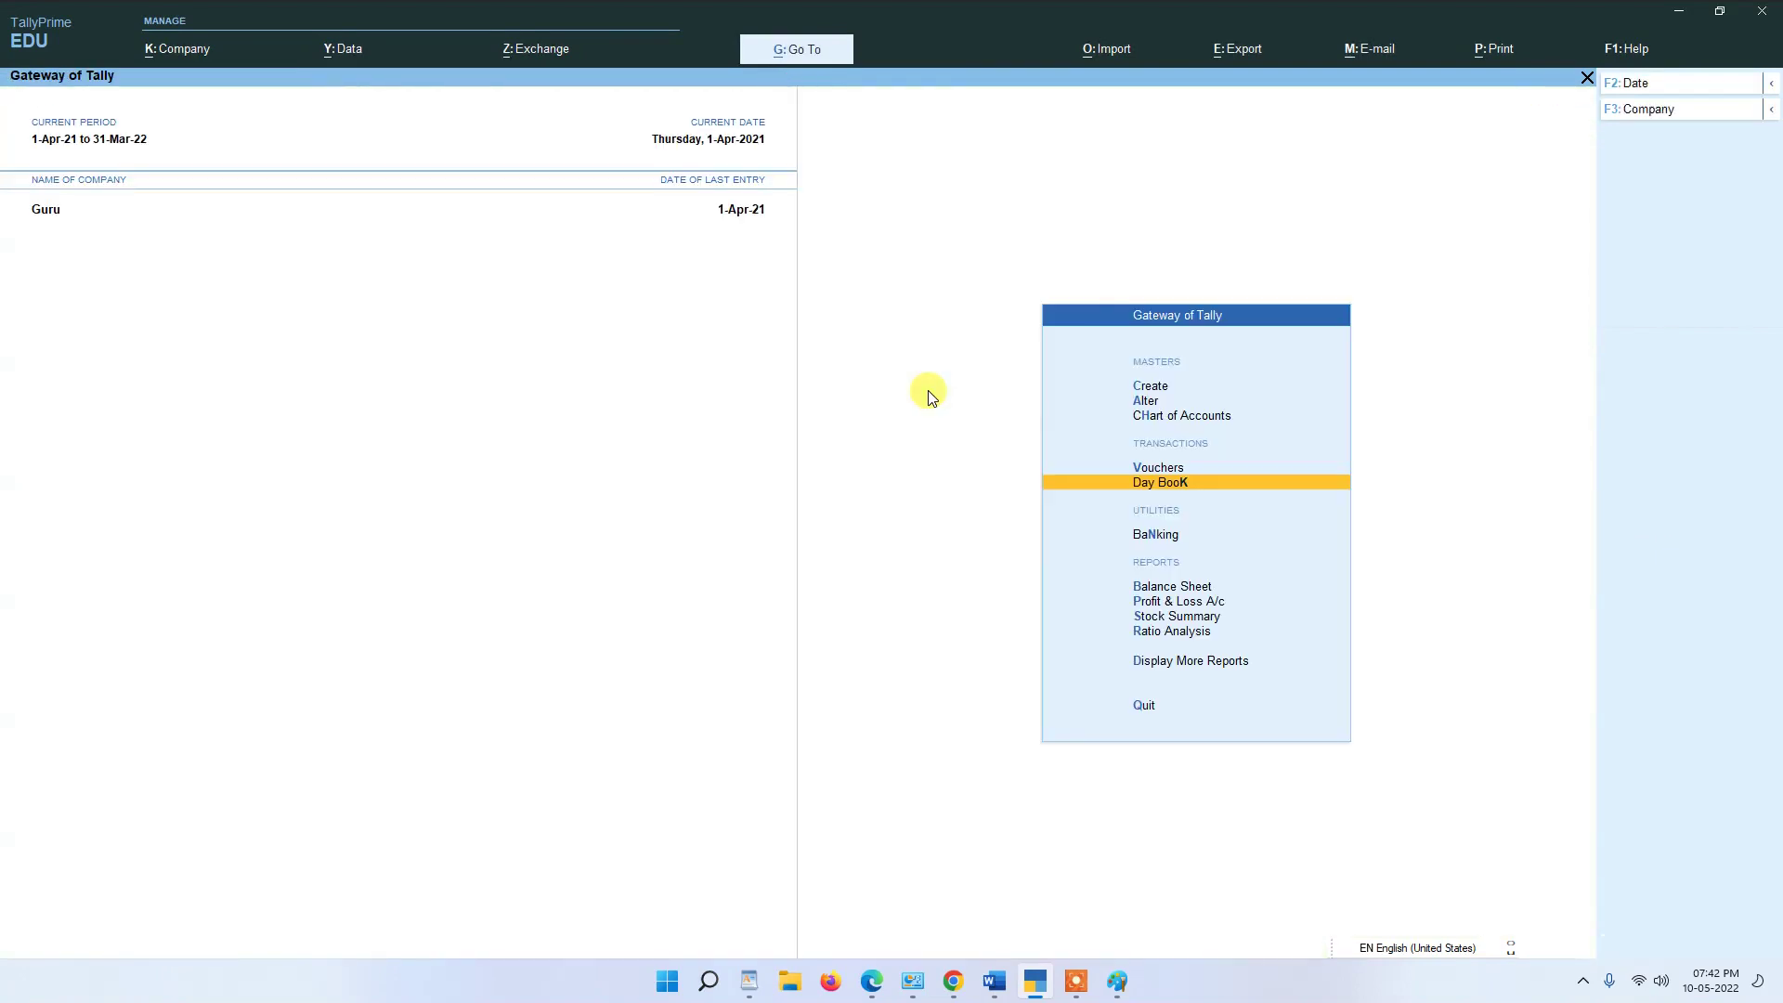
pyautogui.press('Escape')
pyautogui.press('n')
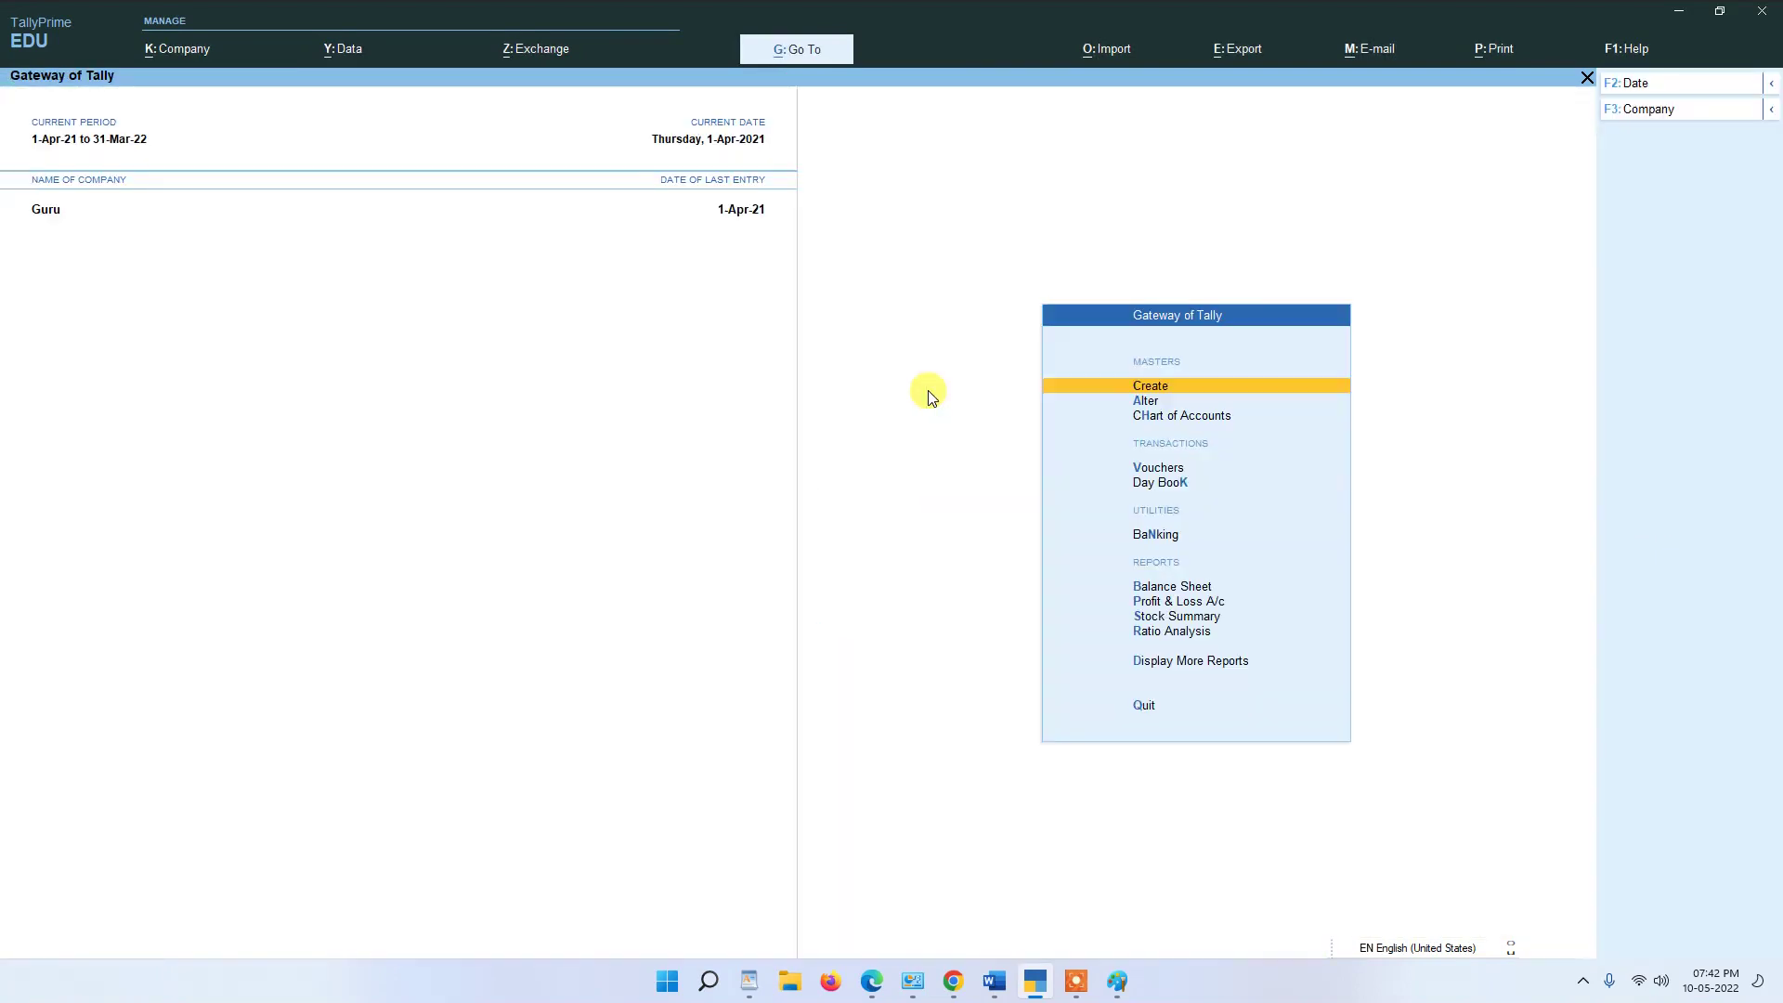
# - Open the Amit Enterprises sales voucher from the Day Book
pyautogui.press('Down')
pyautogui.press('Down')
pyautogui.press('Down')
pyautogui.press('Down')
pyautogui.press('Return')
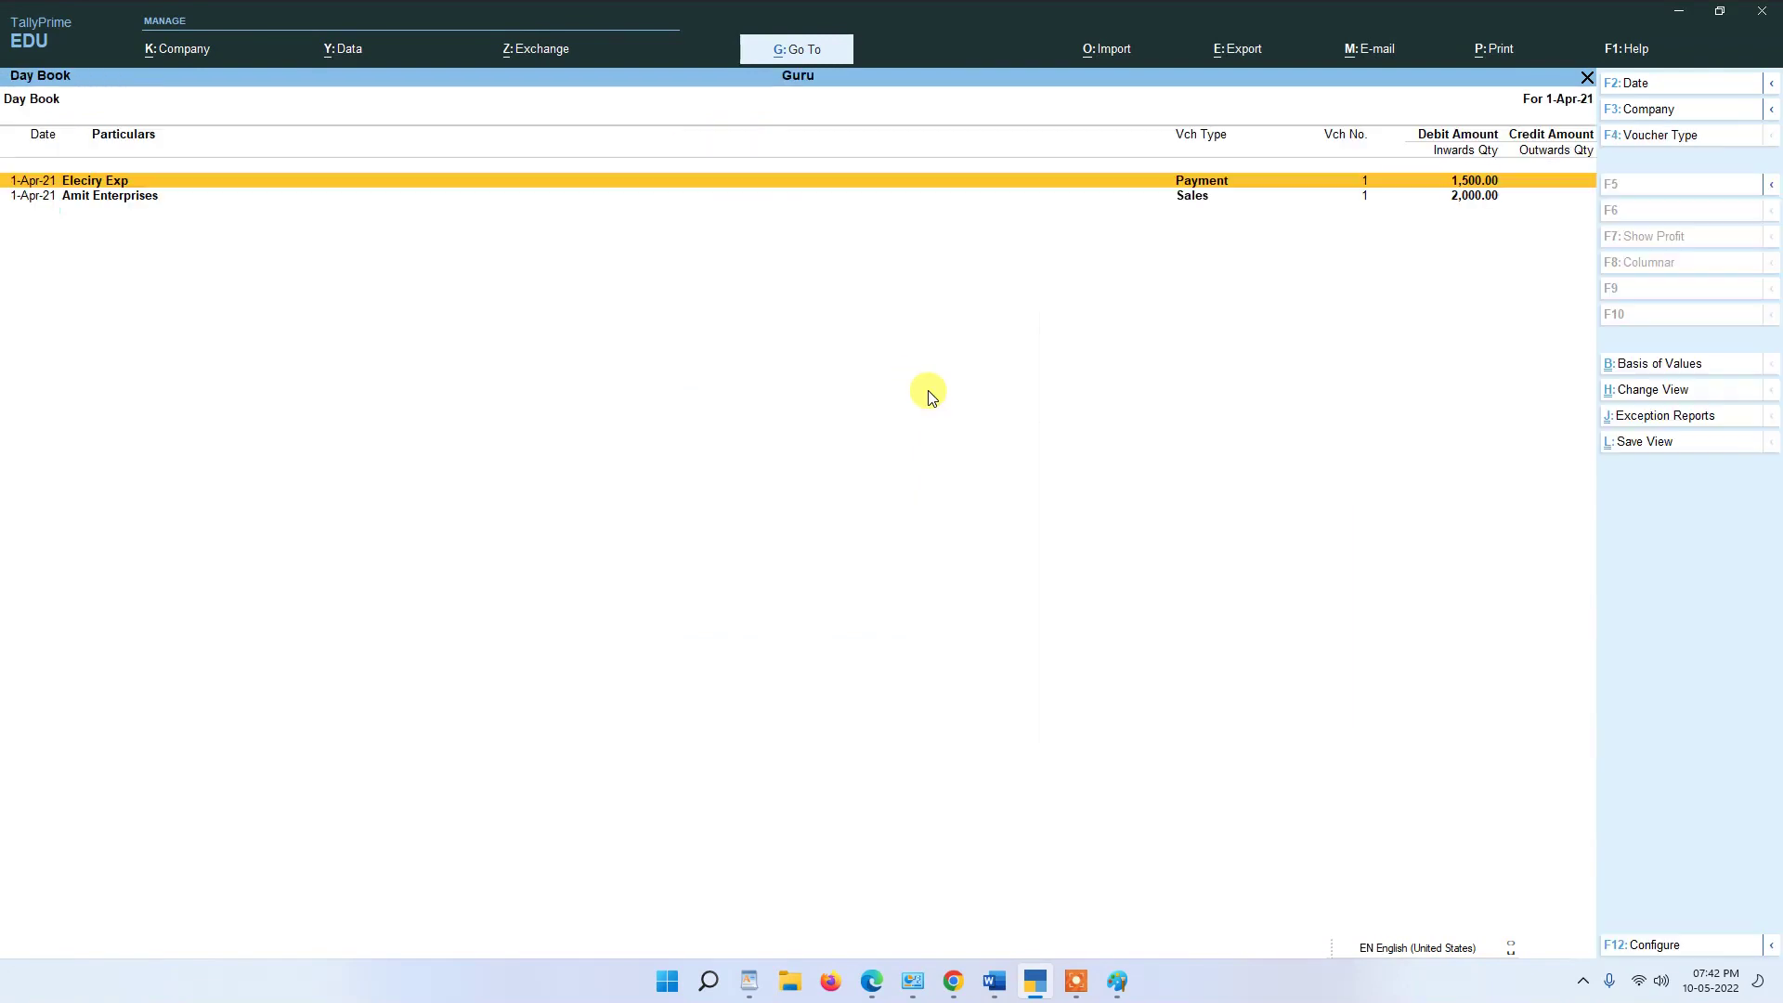
pyautogui.press('Down')
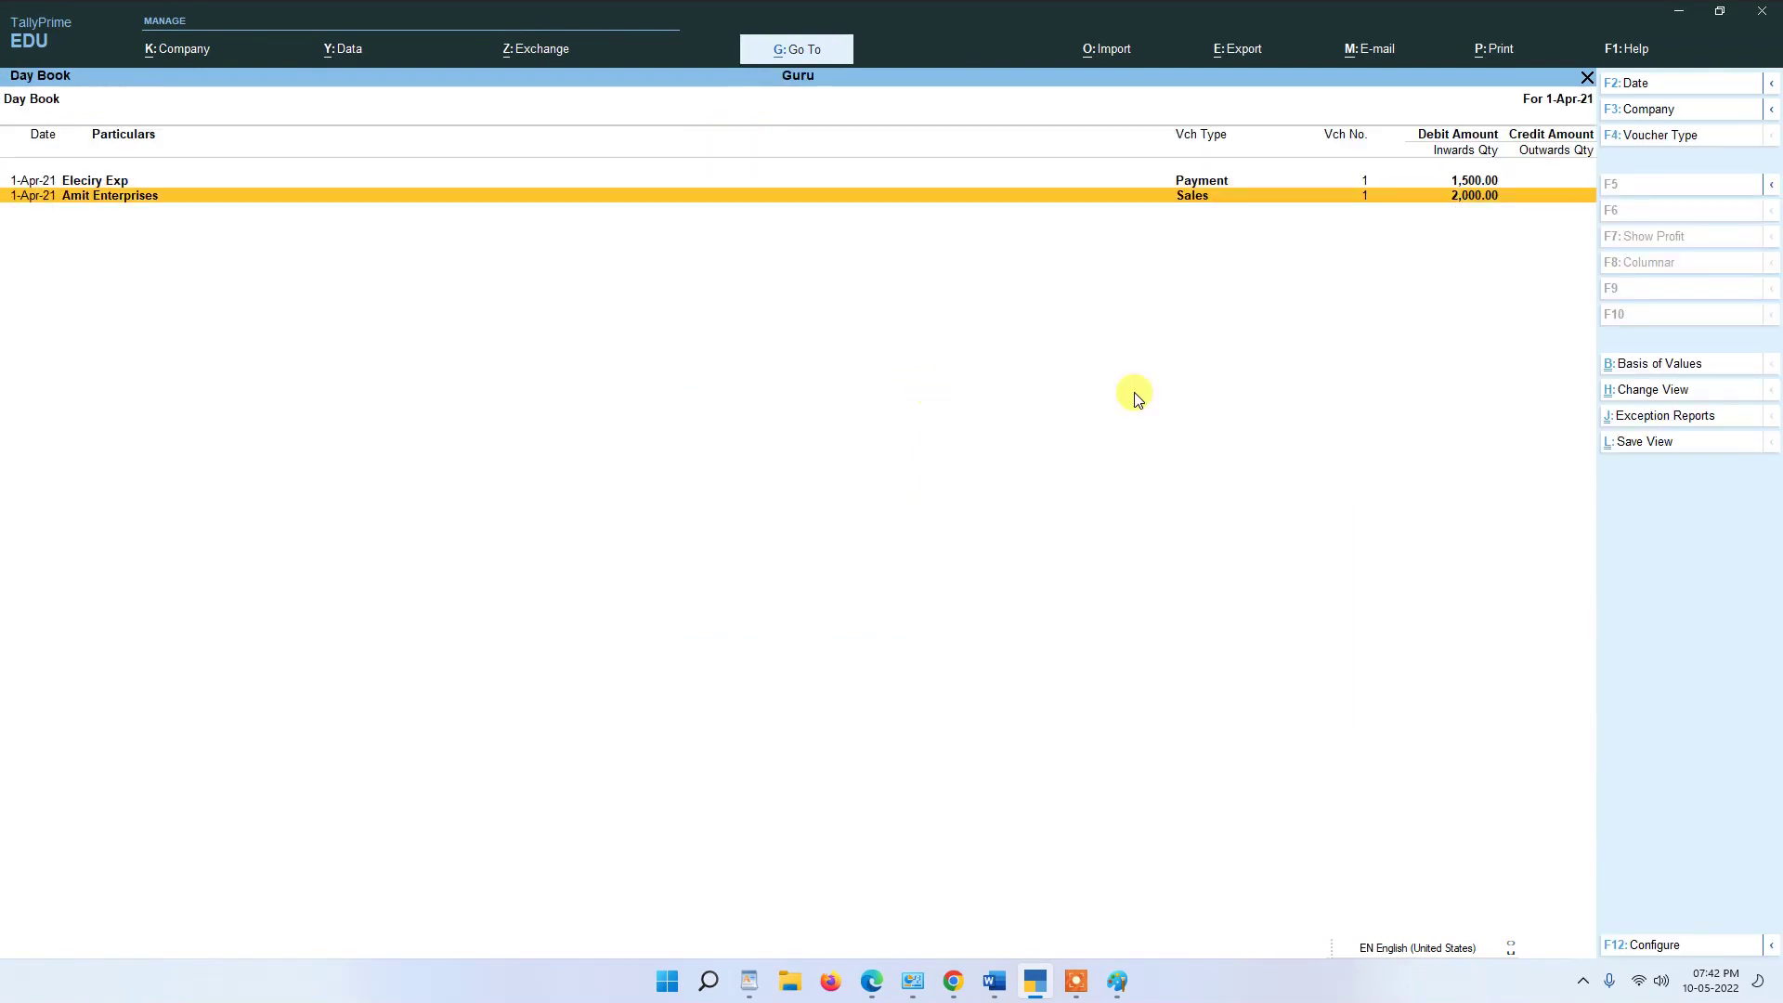
pyautogui.press('Return')
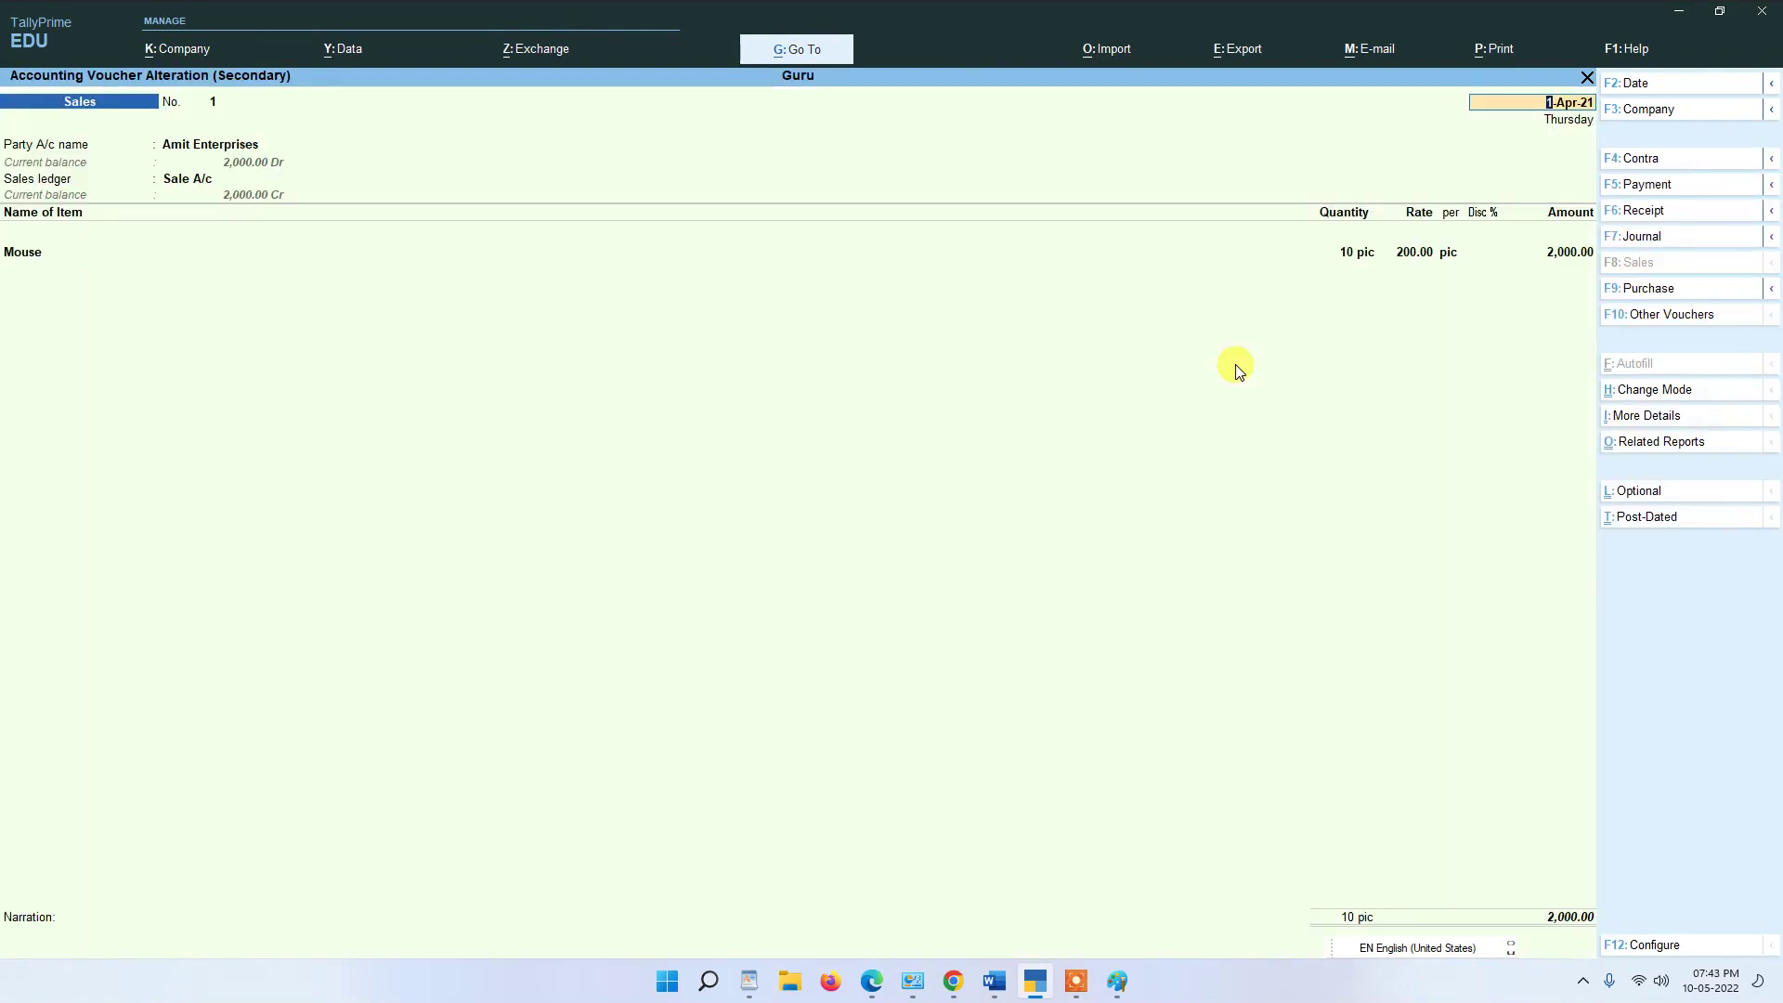
# - Generate a print preview of the current sales voucher as a tax invoice
pyautogui.click(1500, 51)
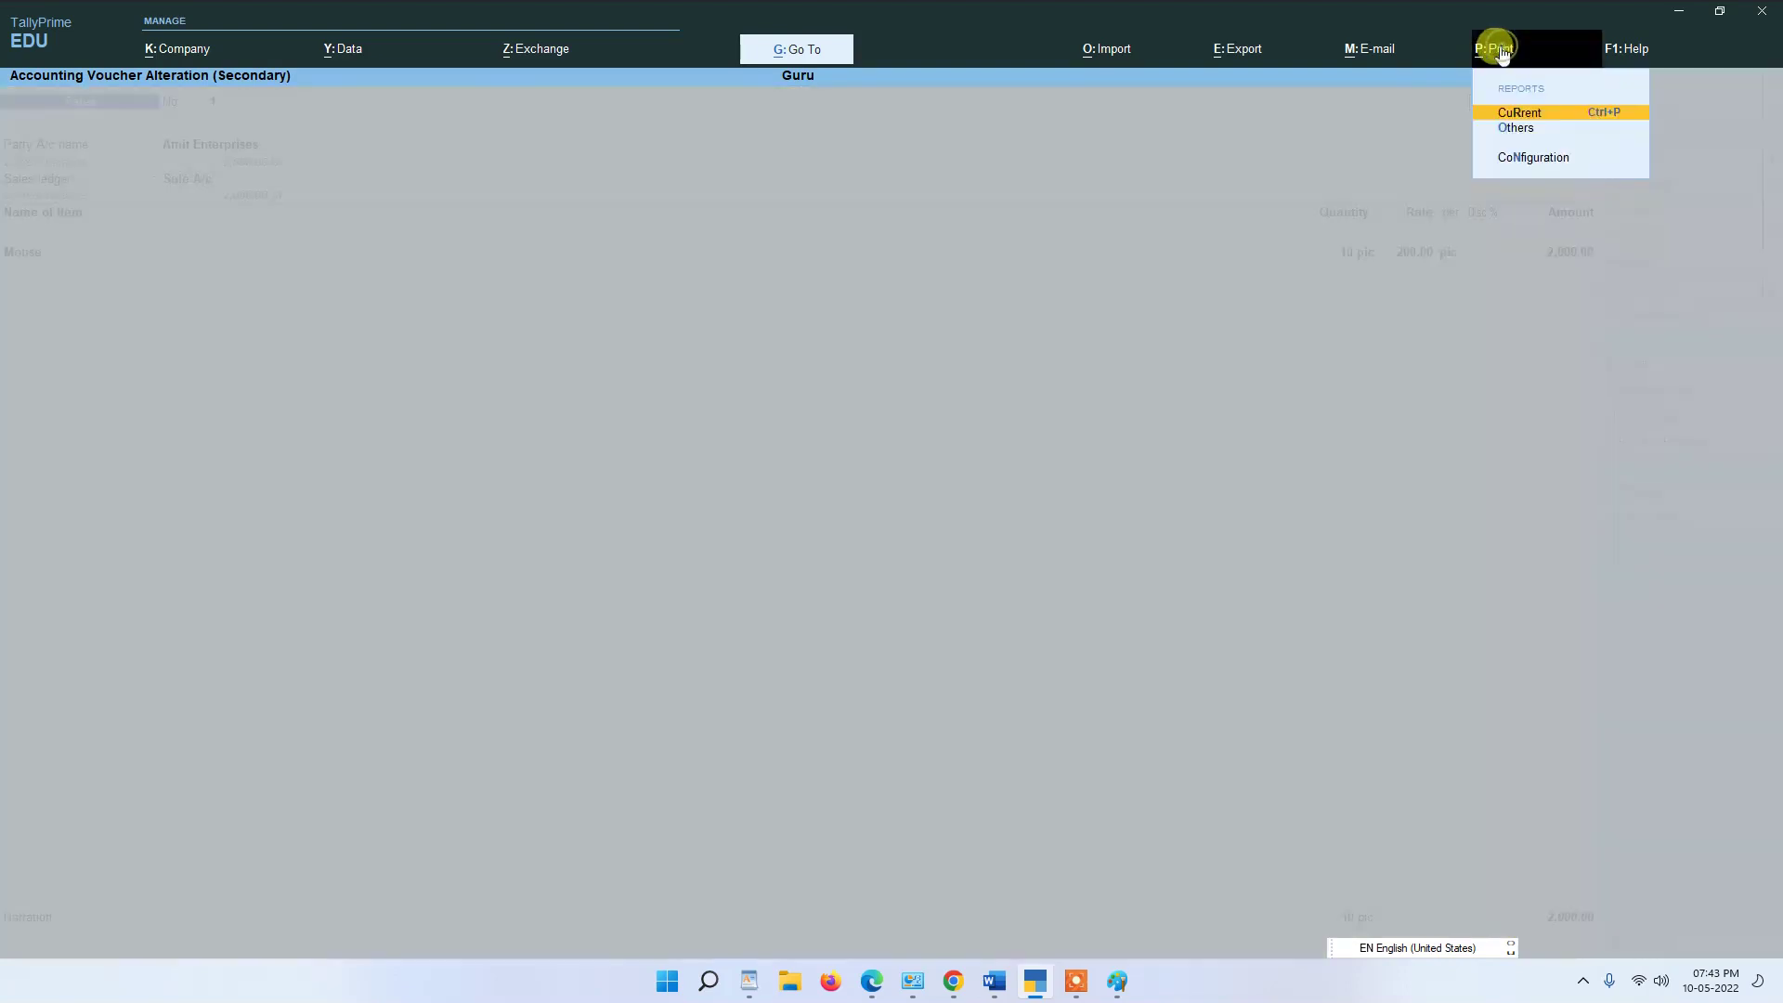
pyautogui.click(1527, 115)
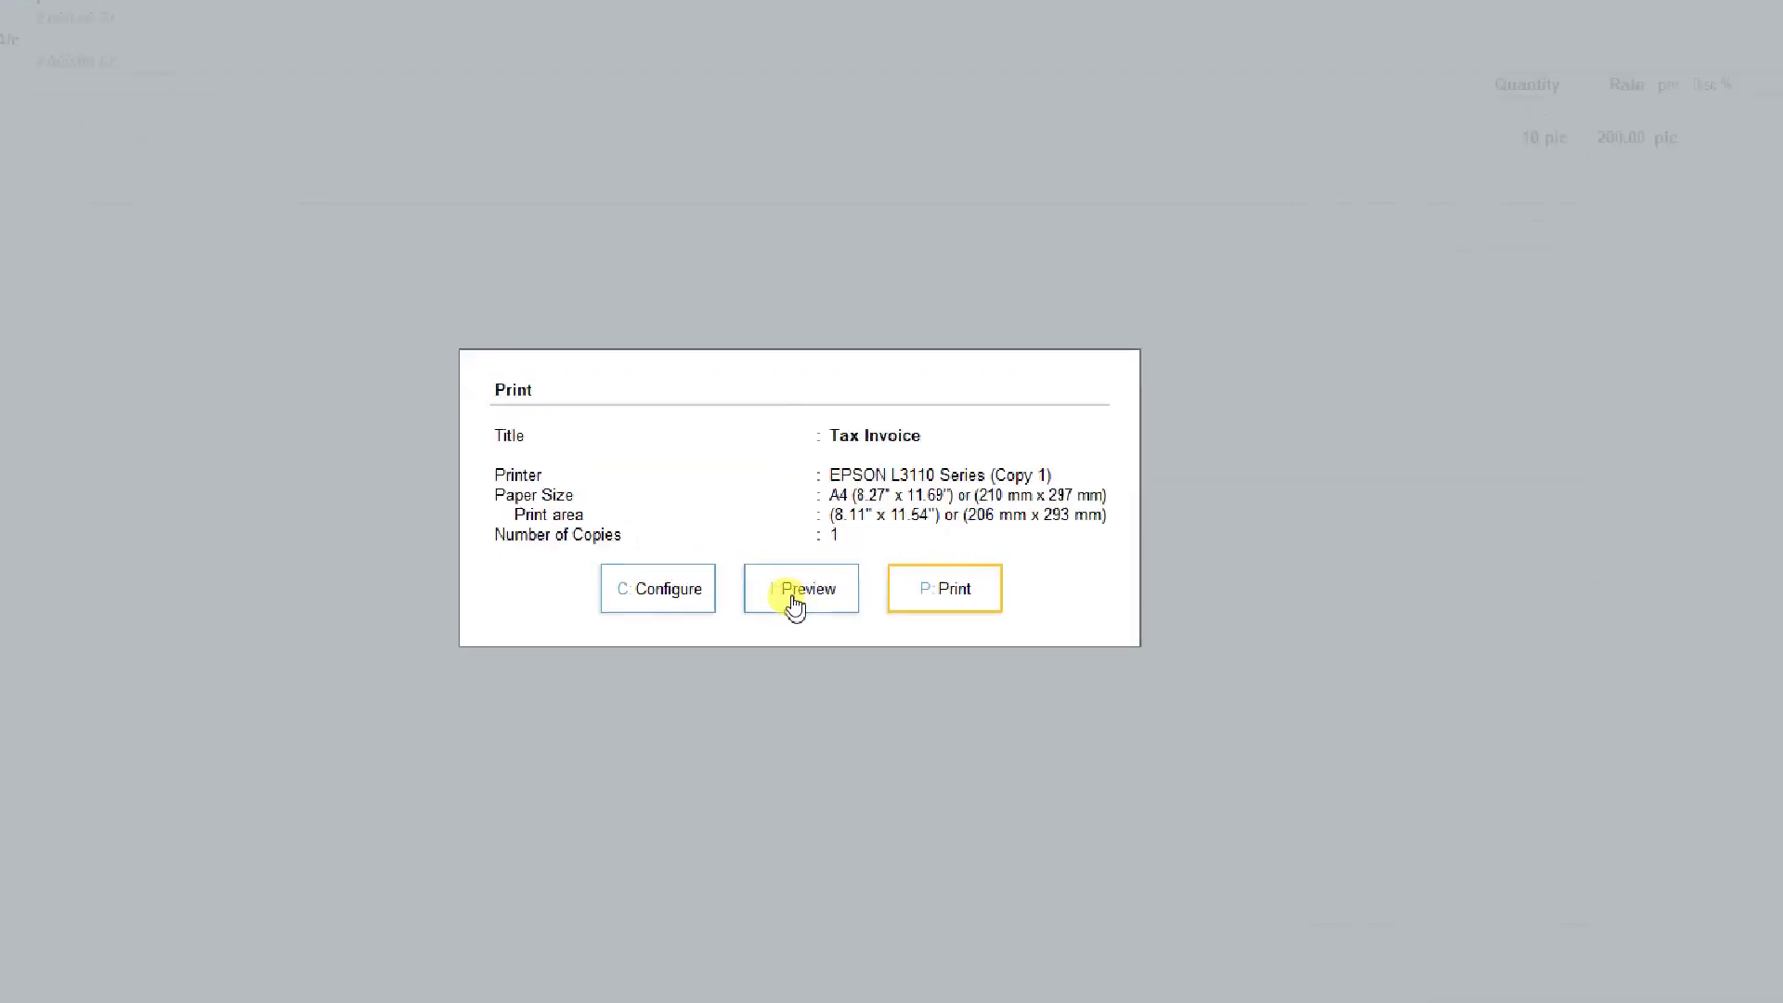
pyautogui.click(794, 594)
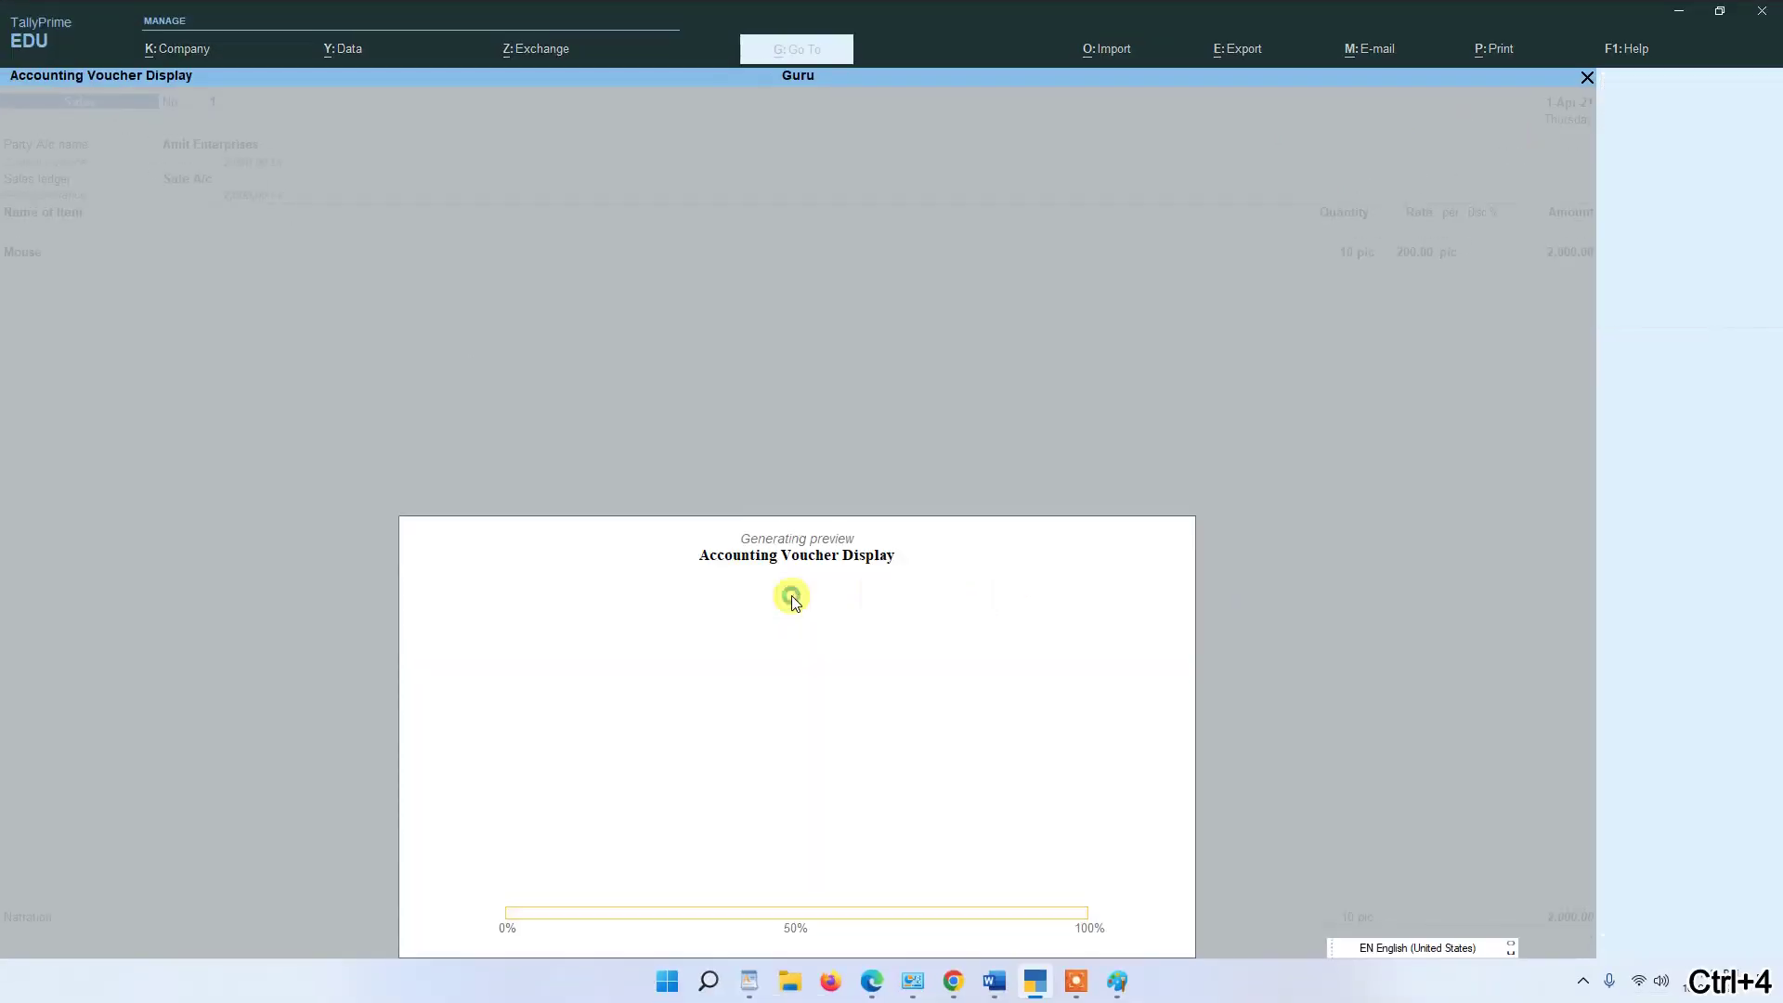